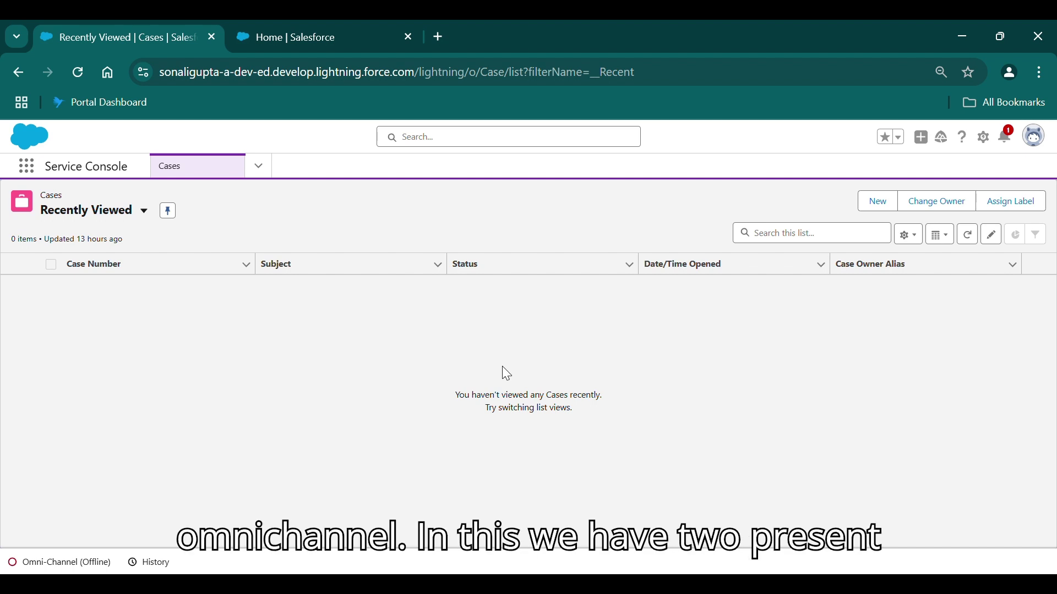
# Try to set the Omni-Channel status to Available chat in the Service Console.
pyautogui.click(65, 568)
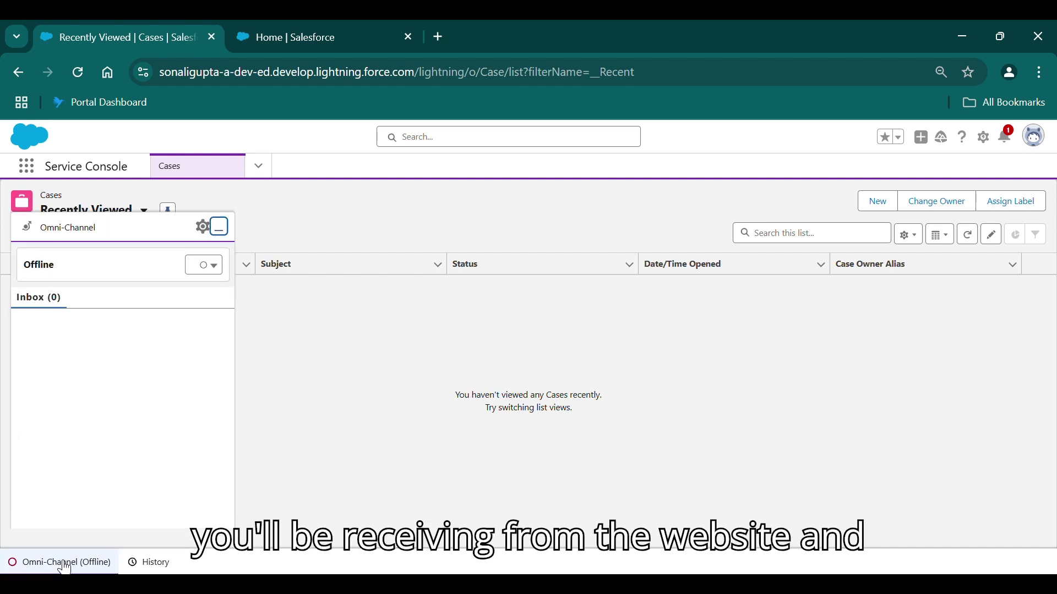
pyautogui.click(221, 291)
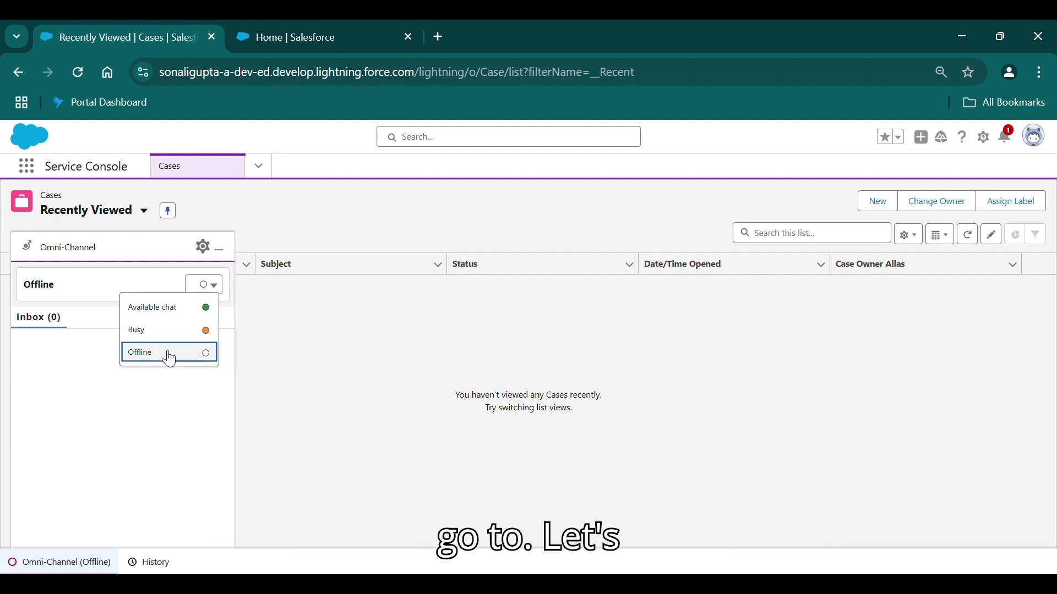
pyautogui.click(279, 394)
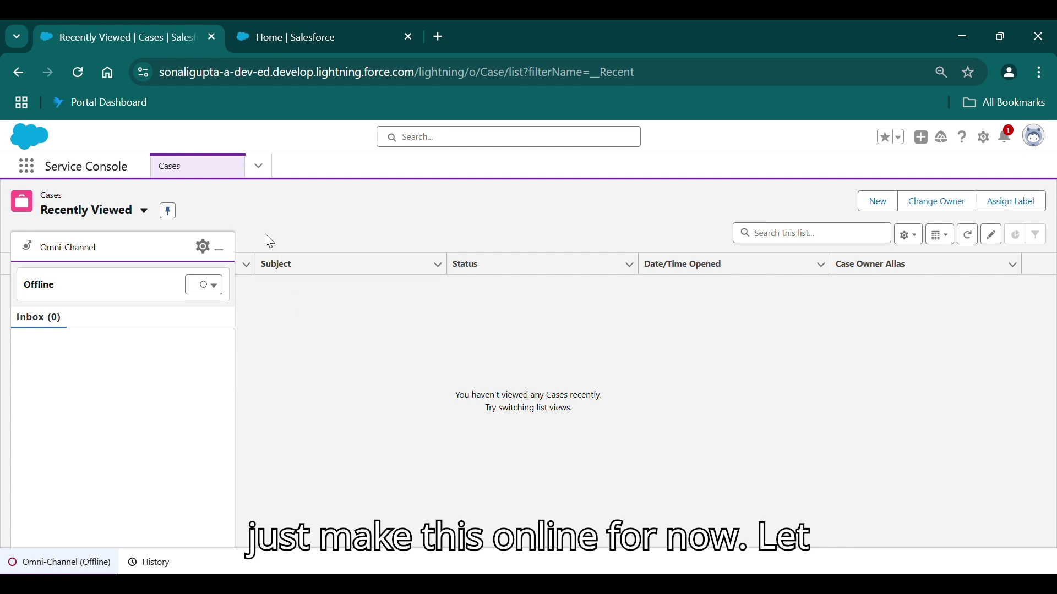
pyautogui.click(213, 285)
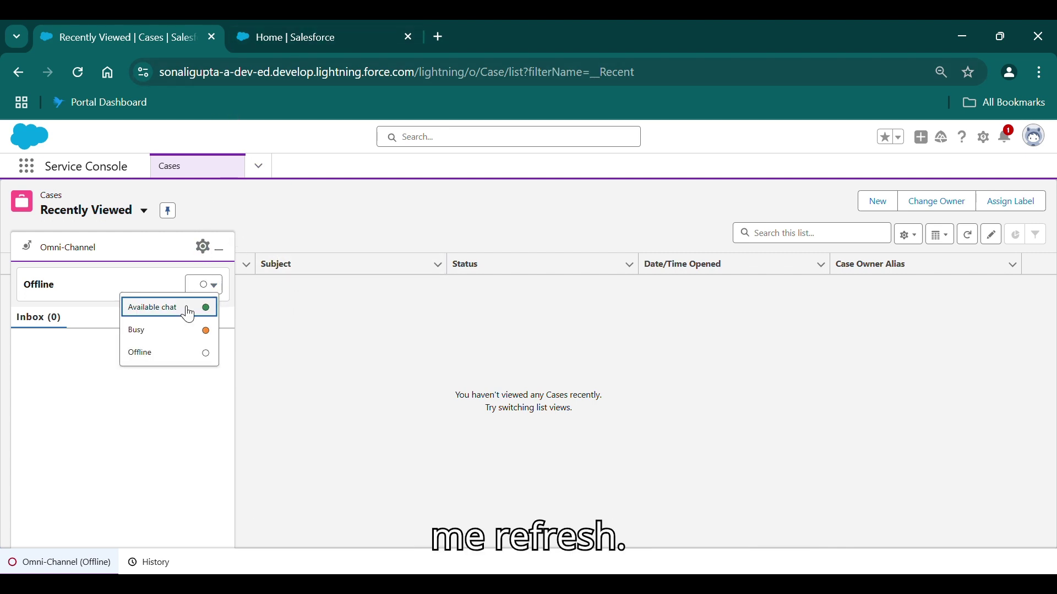
pyautogui.click(189, 311)
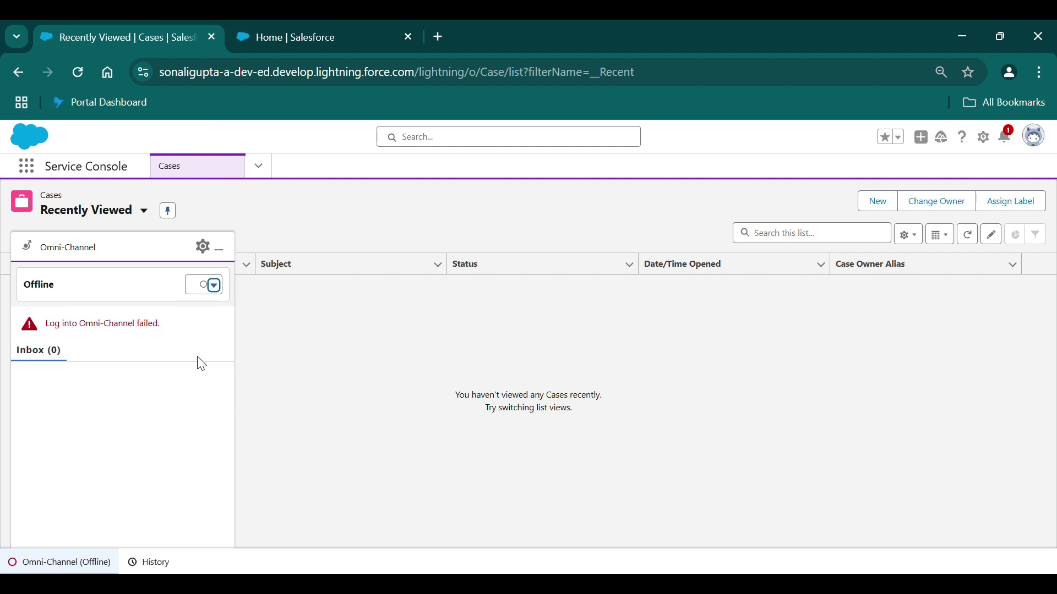
# Reload the Cases page and set the Omni-Channel status to Available chat.
pyautogui.press('F5')
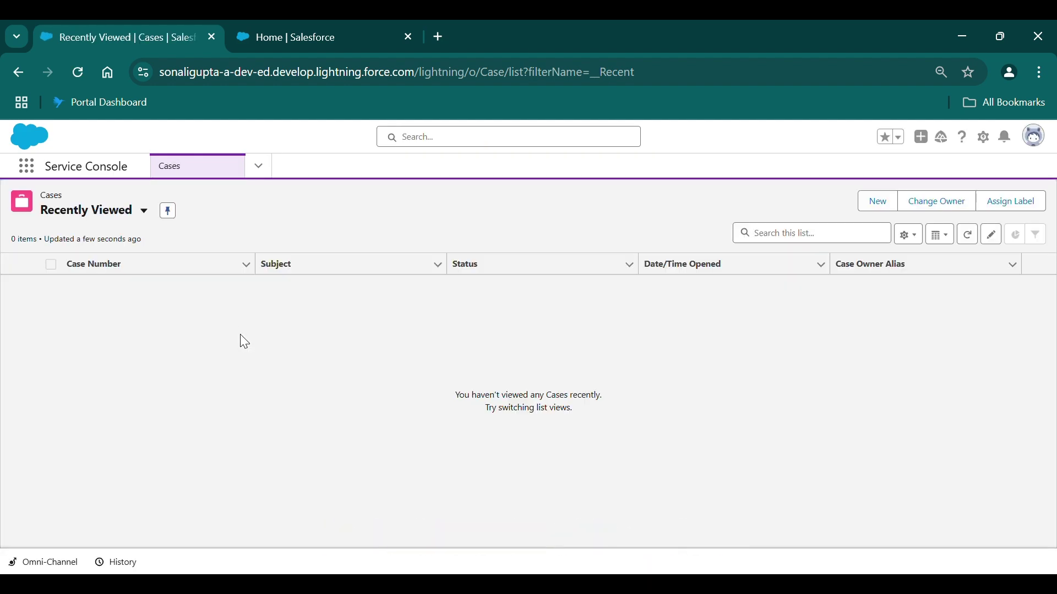
pyautogui.click(55, 560)
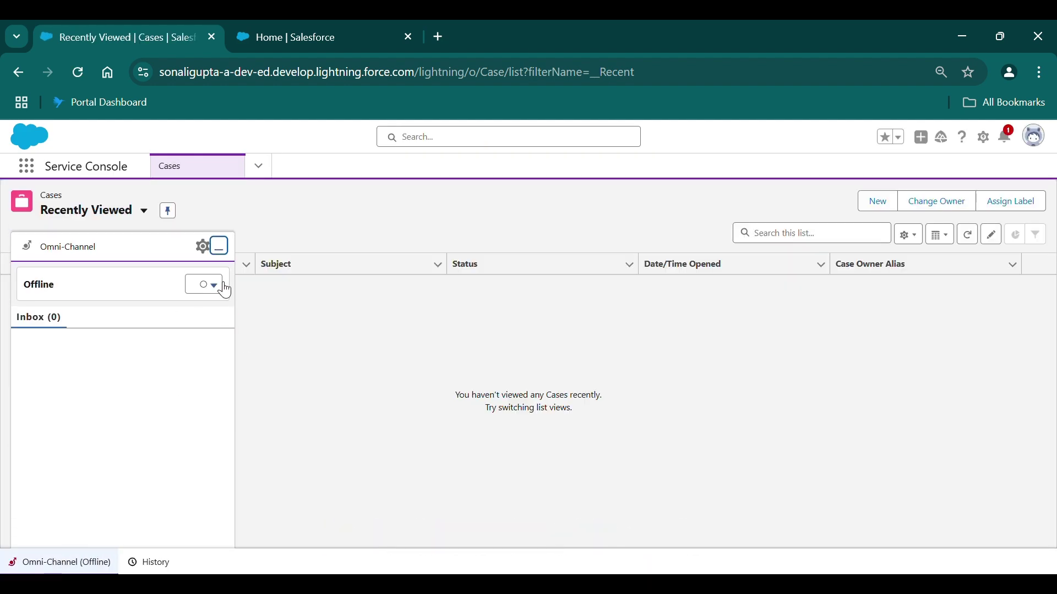
pyautogui.click(221, 294)
pyautogui.click(205, 308)
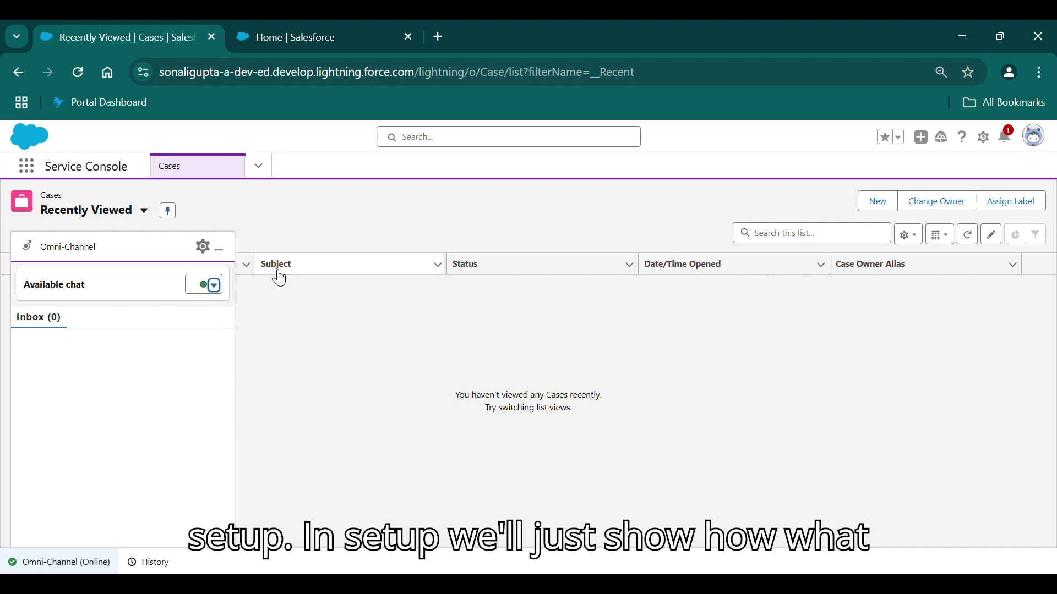
# Switch to Setup, search for "routing" and open Routing Configurations.
pyautogui.click(275, 31)
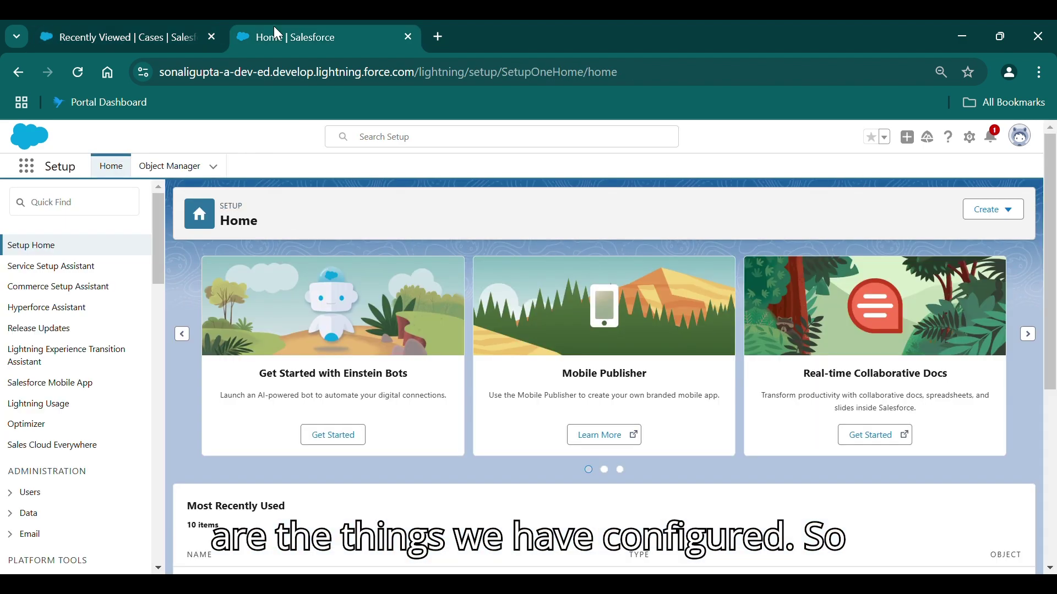
pyautogui.click(97, 214)
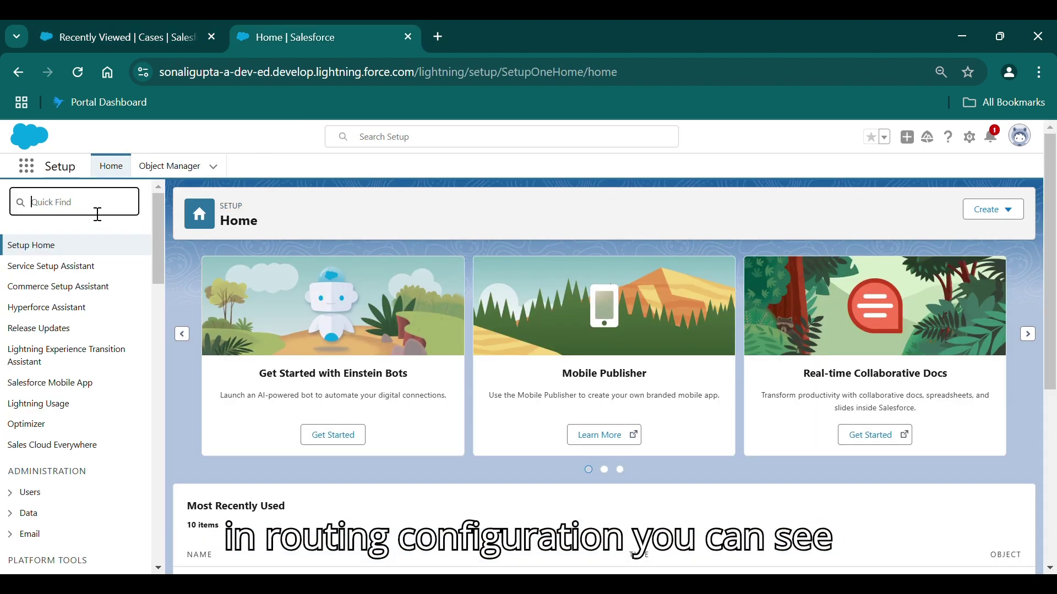
pyautogui.write('routing')
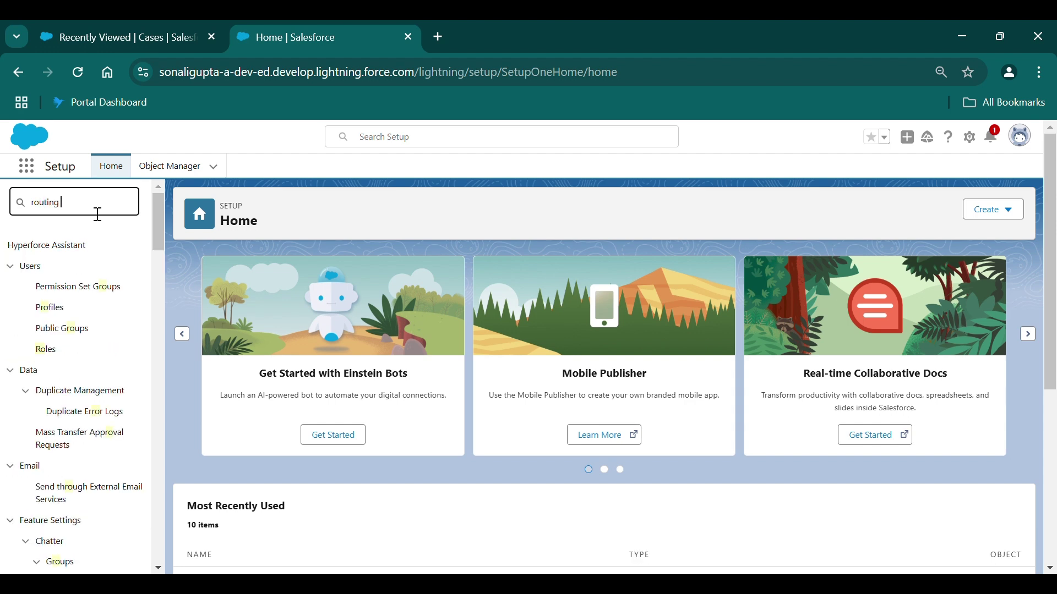
pyautogui.click(117, 311)
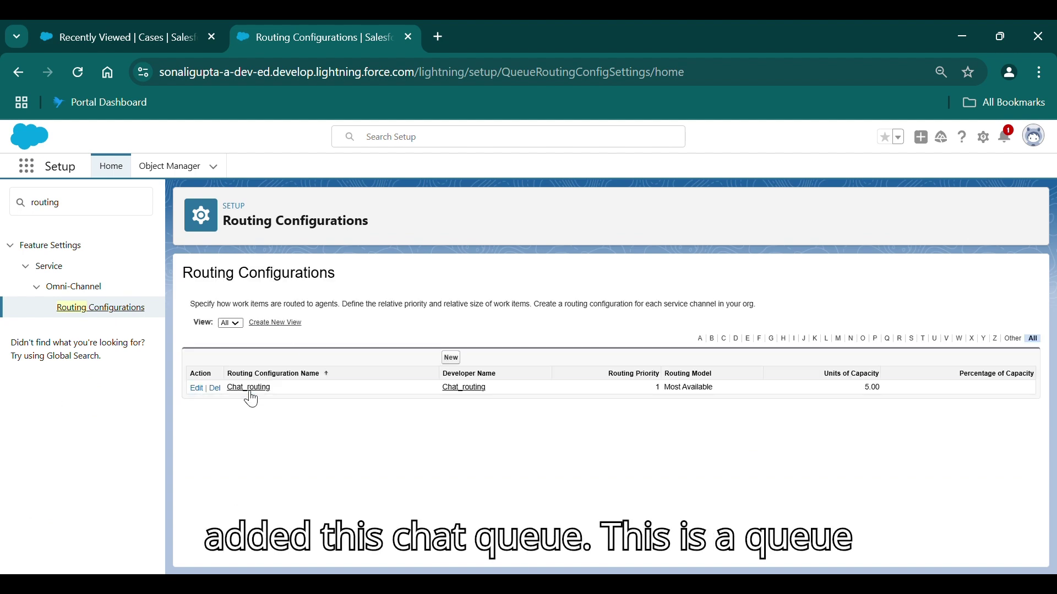
# Open the Chat_routing configuration and its related Chat Queue to review the queue's supported objects.
pyautogui.click(253, 392)
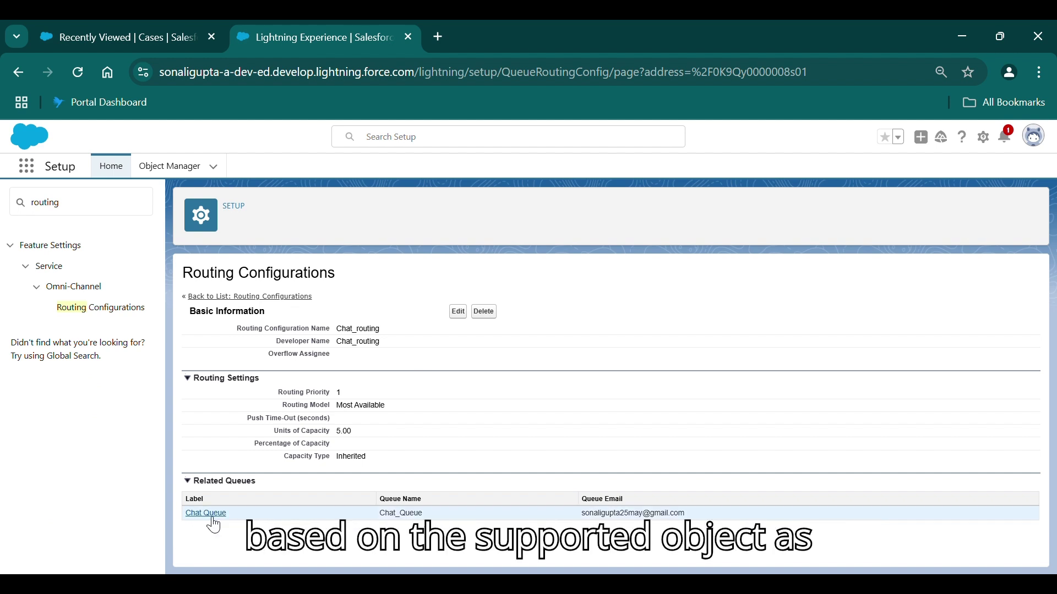
pyautogui.click(210, 514)
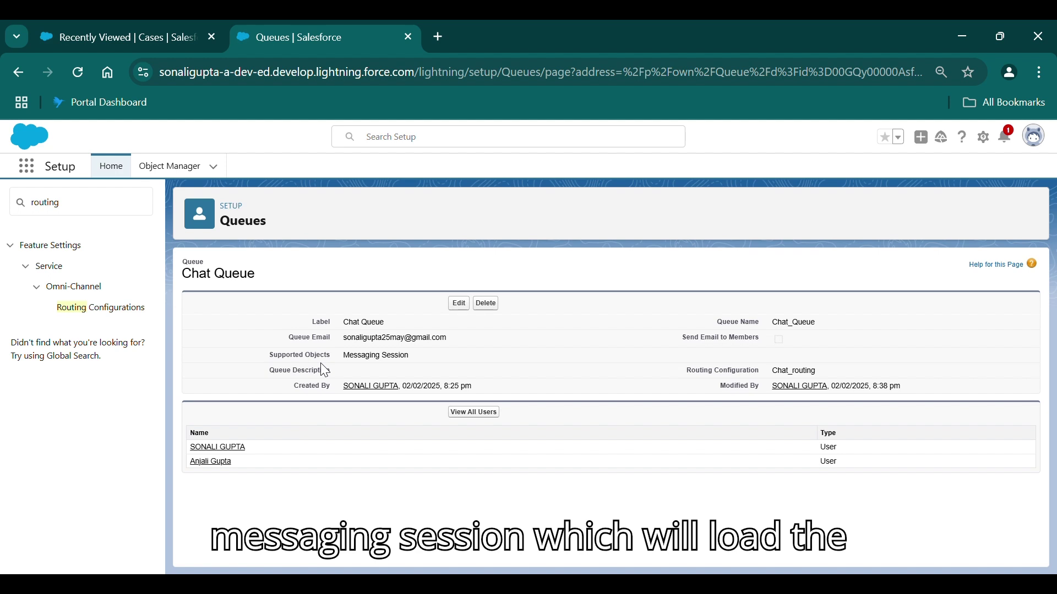
pyautogui.moveTo(267, 356); pyautogui.dragTo(413, 367)
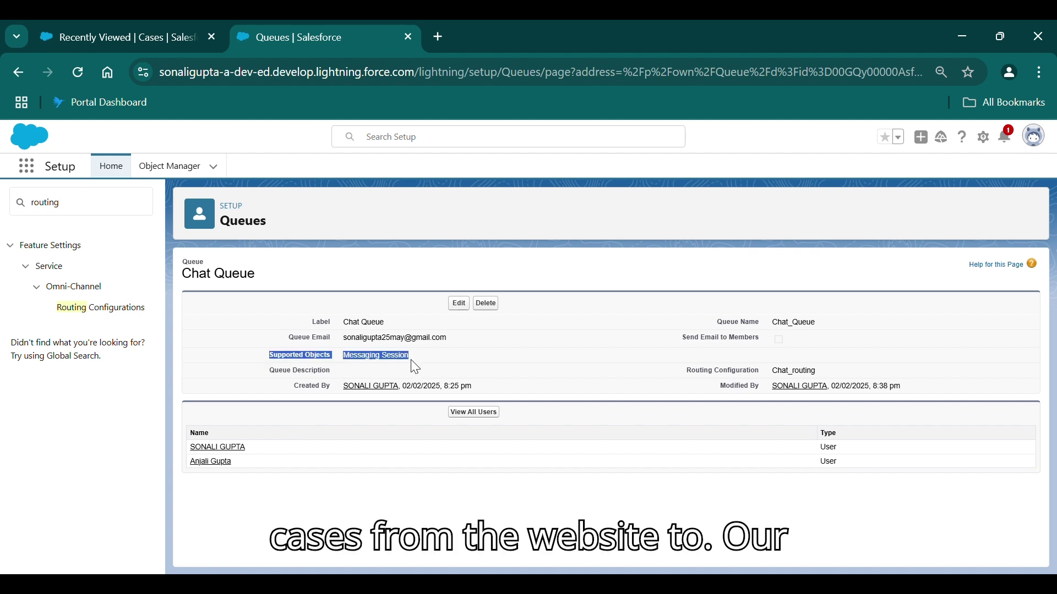
pyautogui.click(330, 515)
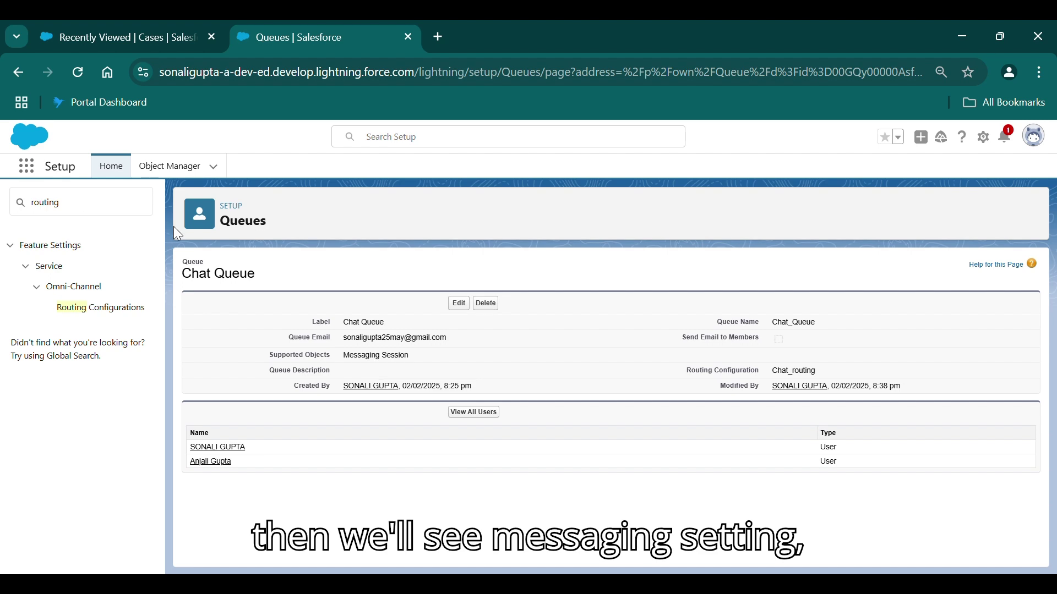
# Search Setup for "mess" and open Messaging Settings.
pyautogui.moveTo(78, 204); pyautogui.dragTo(6, 198)
pyautogui.press('BackSpace')
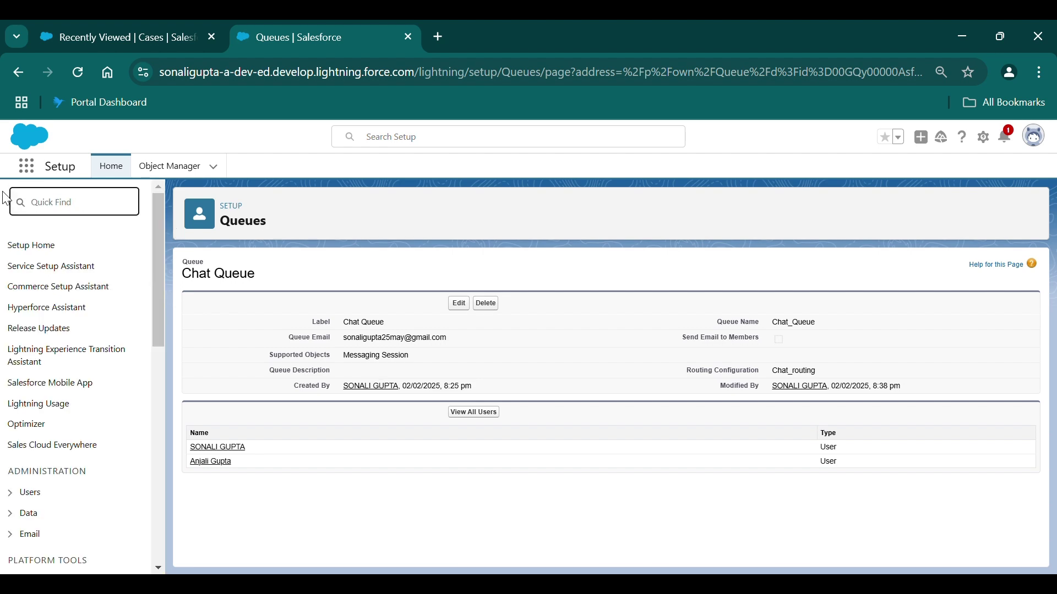
pyautogui.write('m')
pyautogui.write('ess')
pyautogui.click(94, 483)
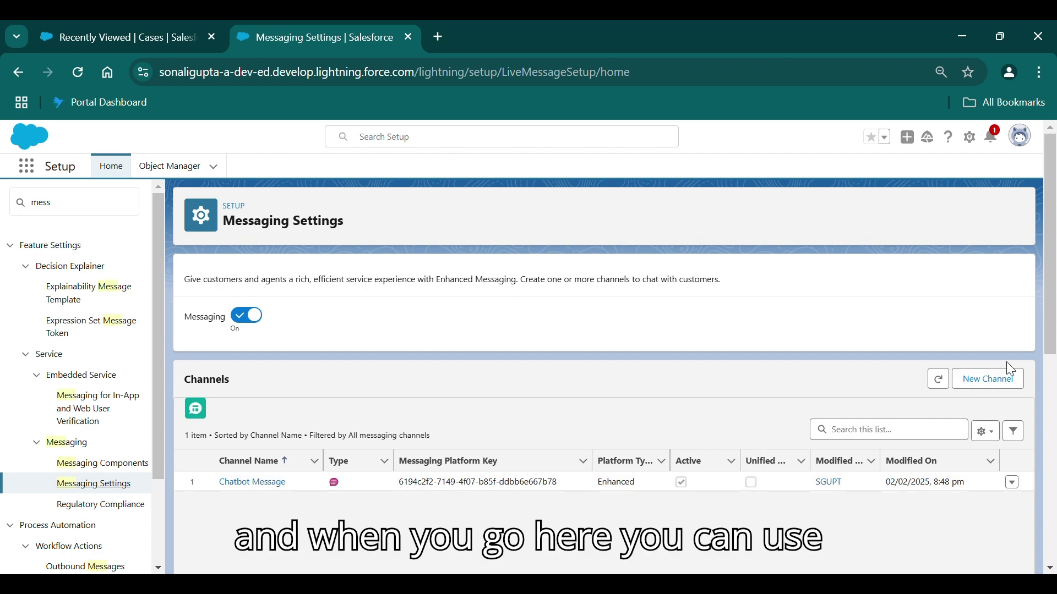
# View the native channel types offered for a new messaging channel, and close the wizard without adding one.
pyautogui.click(1010, 378)
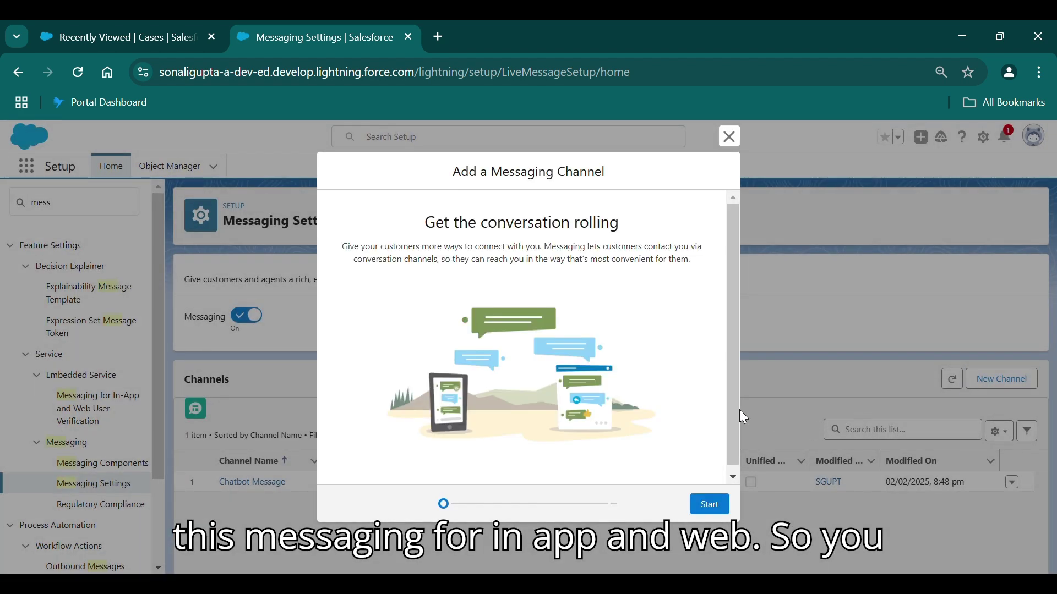
pyautogui.click(708, 504)
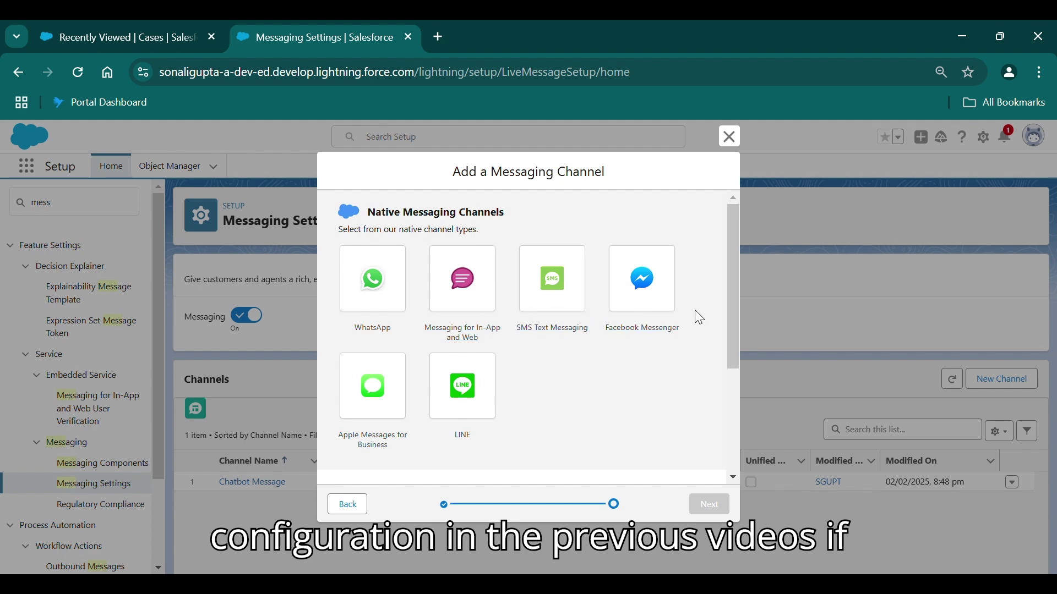
pyautogui.click(730, 137)
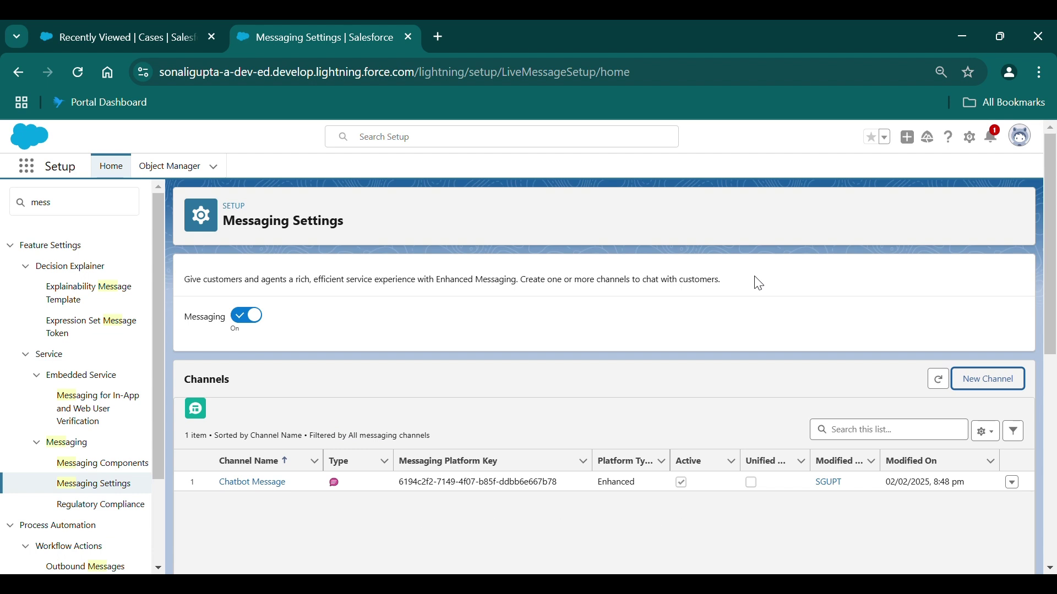
# Search Setup for "embed" and open the Chatbot Message deployment under Embedded Service Deployments.
pyautogui.click(69, 205)
pyautogui.press('BackSpace')
pyautogui.write('em')
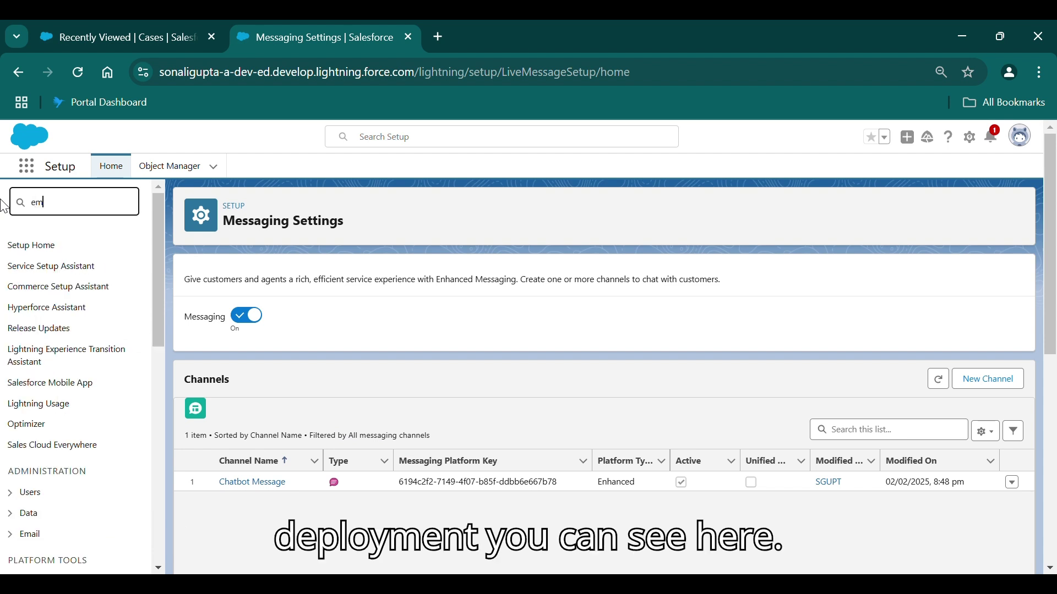
pyautogui.write('bed')
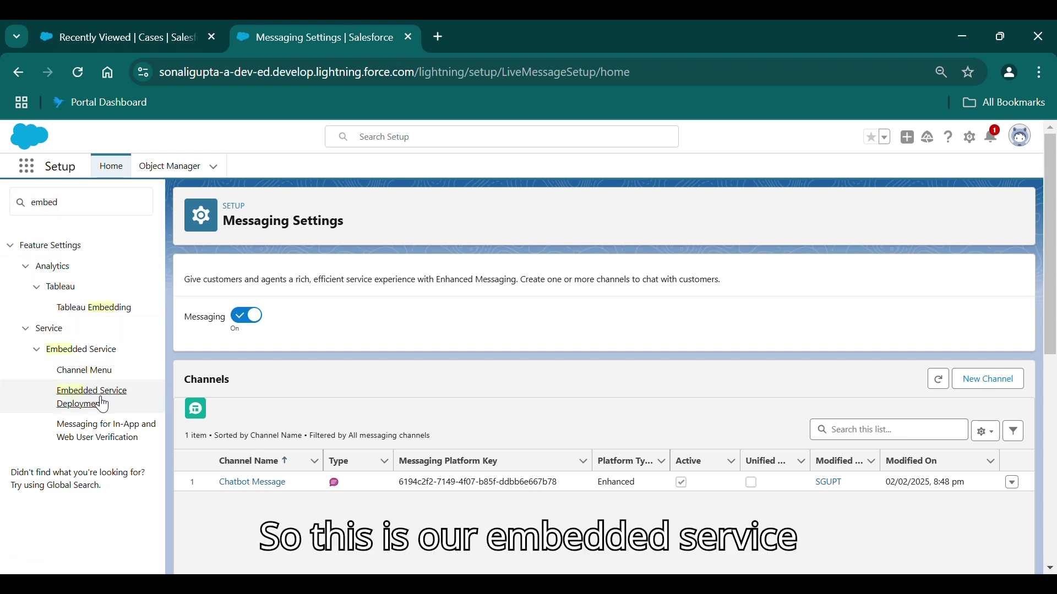
pyautogui.click(101, 405)
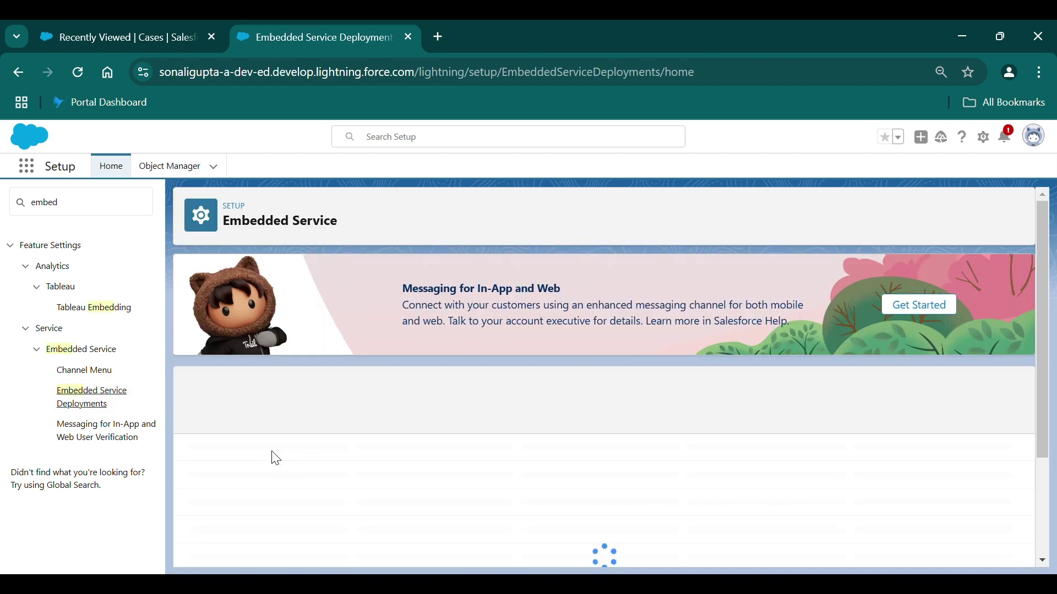
pyautogui.scroll(-2, 280, 460)
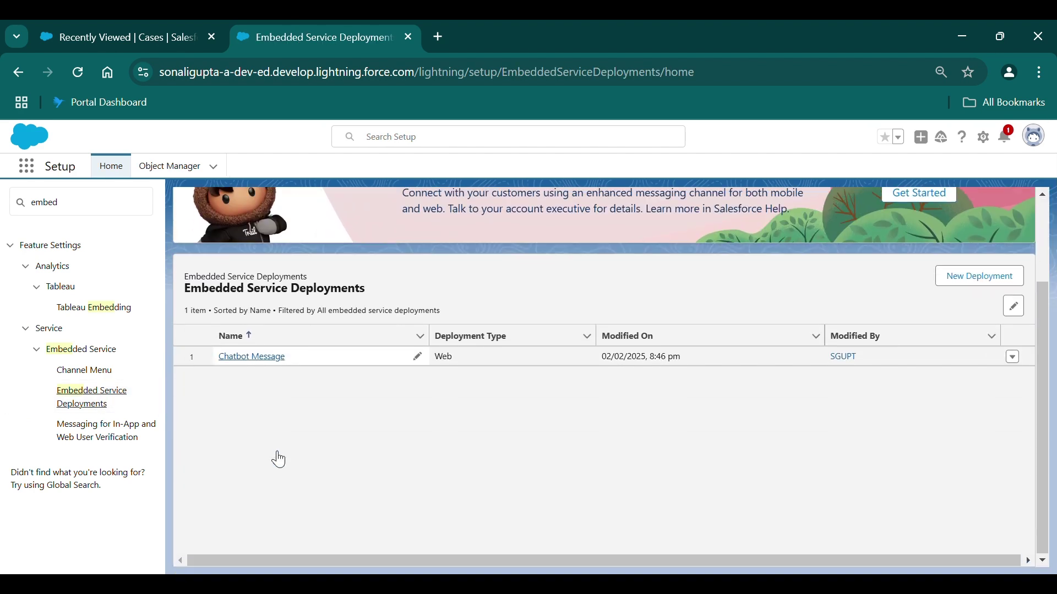
pyautogui.click(252, 358)
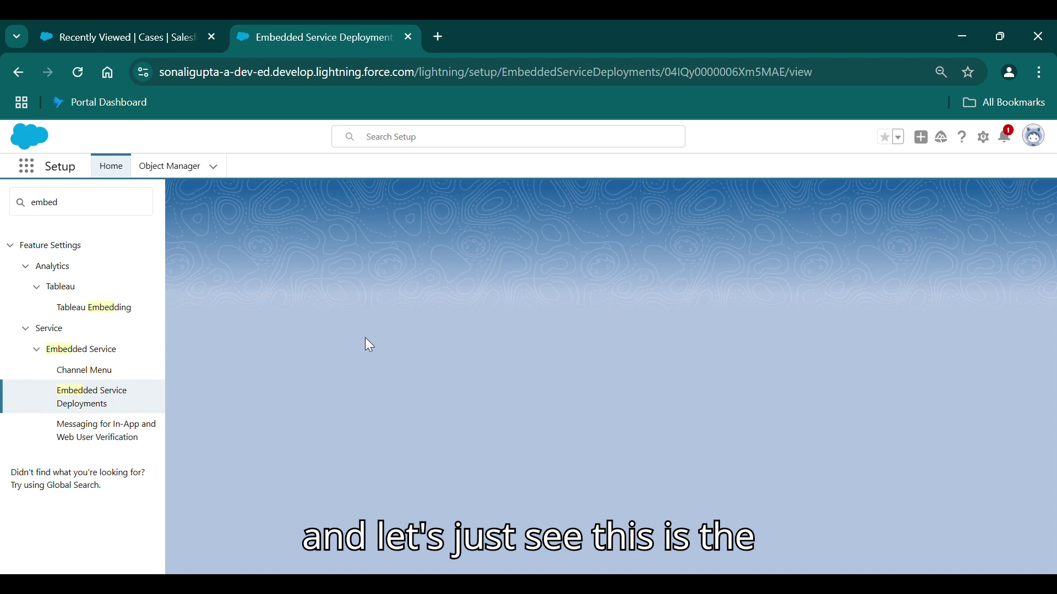
# Open the Chatbot Message deployment's code snippet installation page and review the chat and meta tag code.
pyautogui.scroll(-3, 369, 345)
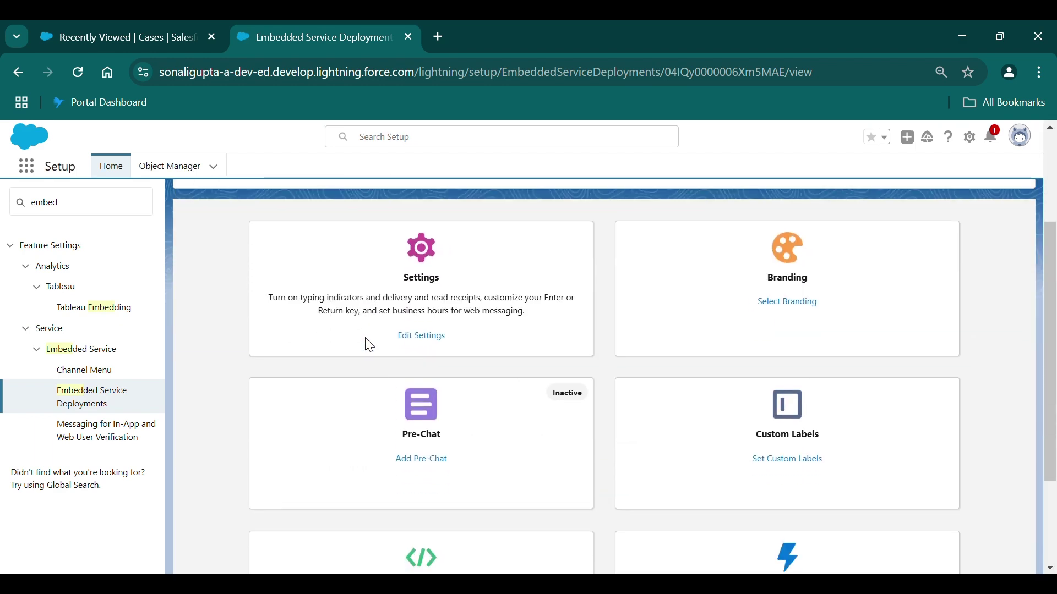
pyautogui.scroll(-5, 368, 345)
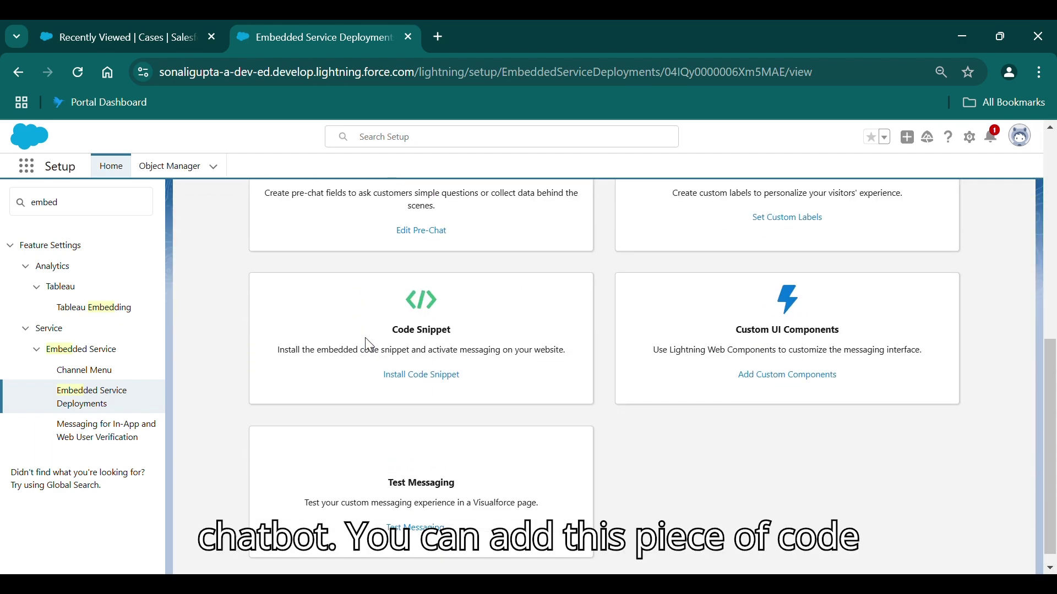
pyautogui.click(440, 364)
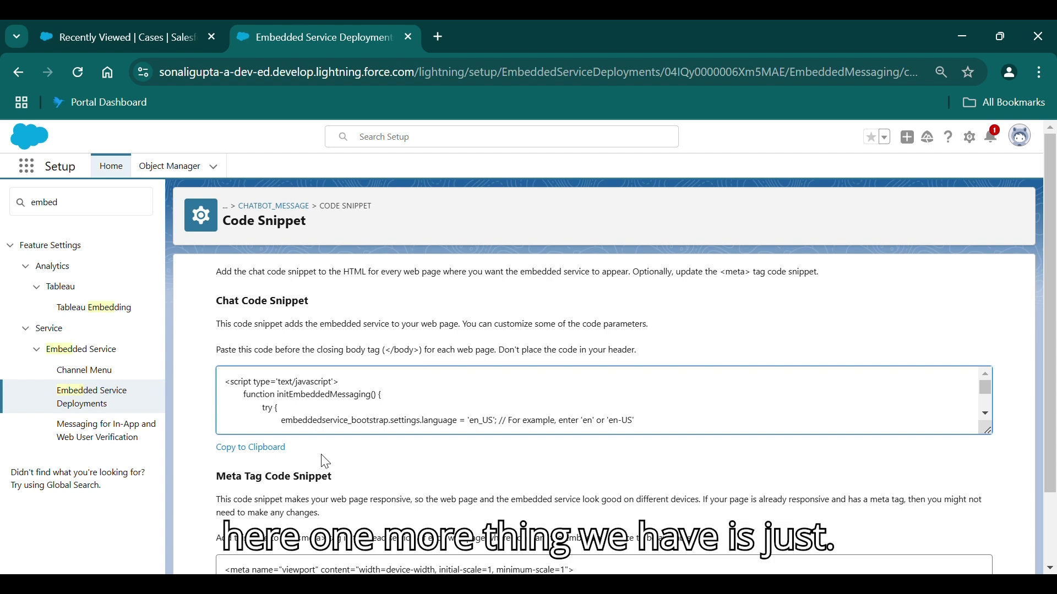
pyautogui.scroll(-2, 323, 462)
pyautogui.scroll(2, 327, 462)
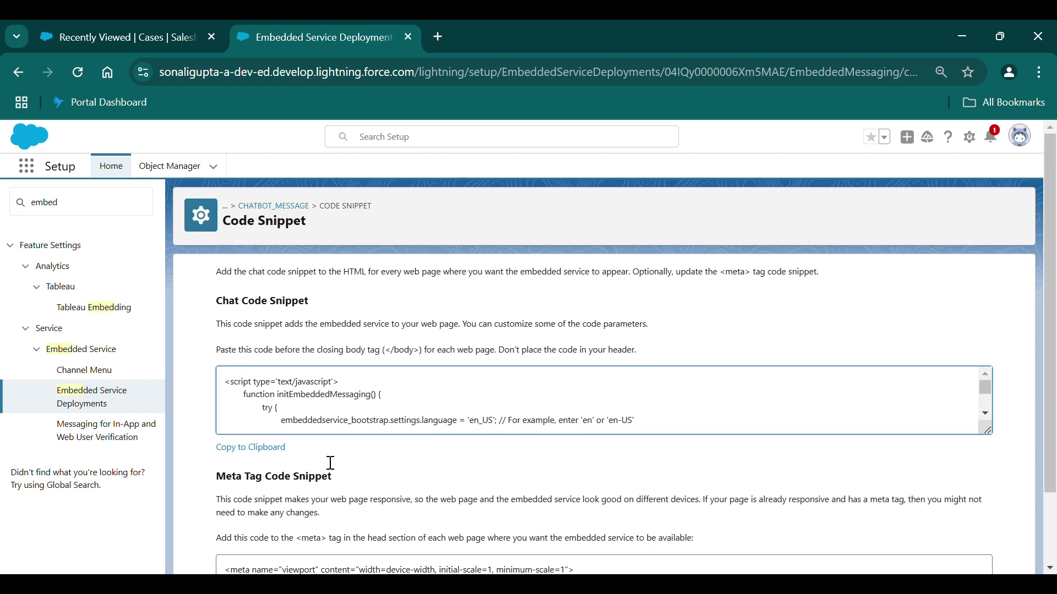
# Return to the Chatbot Message deployment and open its Test Messaging page.
pyautogui.click(275, 205)
pyautogui.scroll(-5, 281, 358)
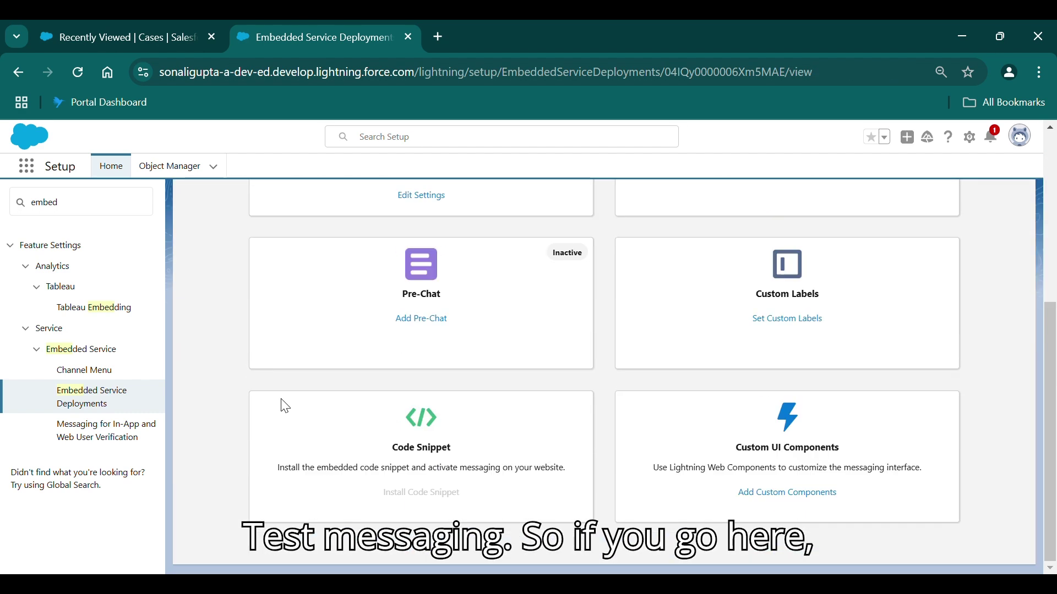
pyautogui.scroll(-3, 325, 507)
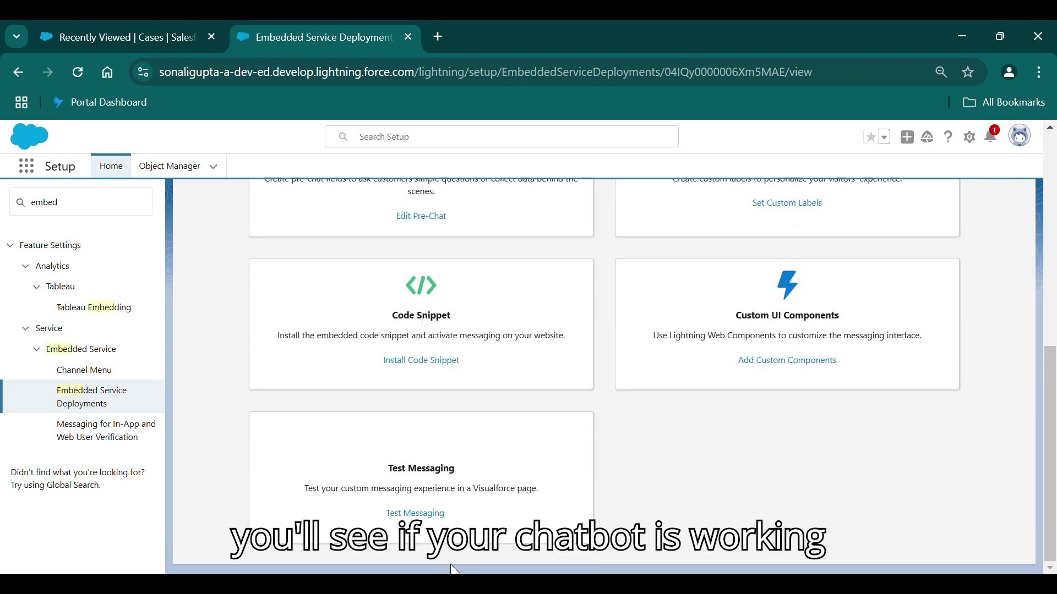
pyautogui.click(406, 516)
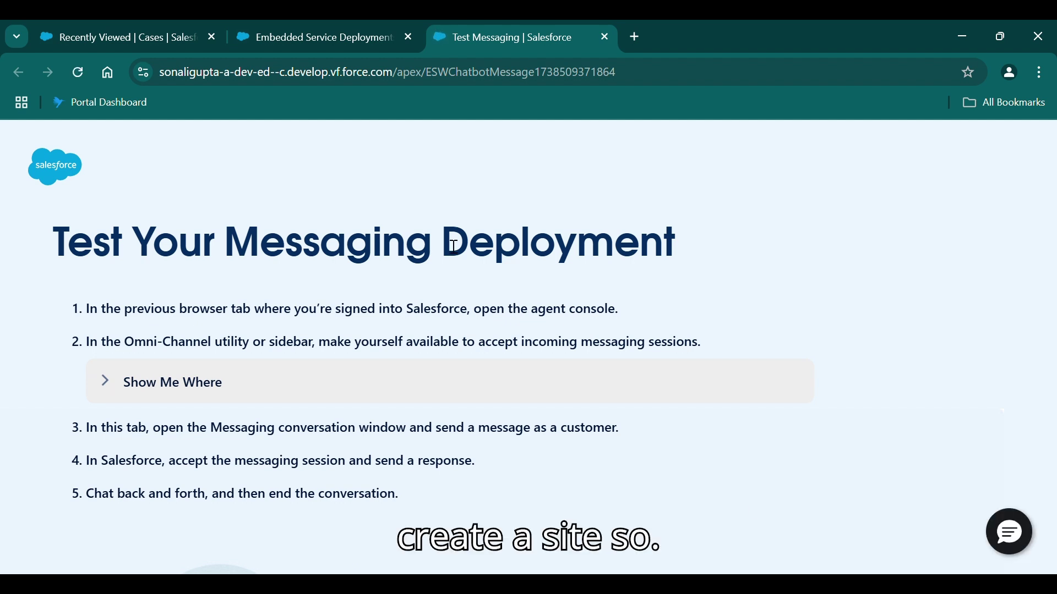
# Return to Salesforce Setup, search for "site" and open the Sites page under Sites and Domains.
pyautogui.click(298, 29)
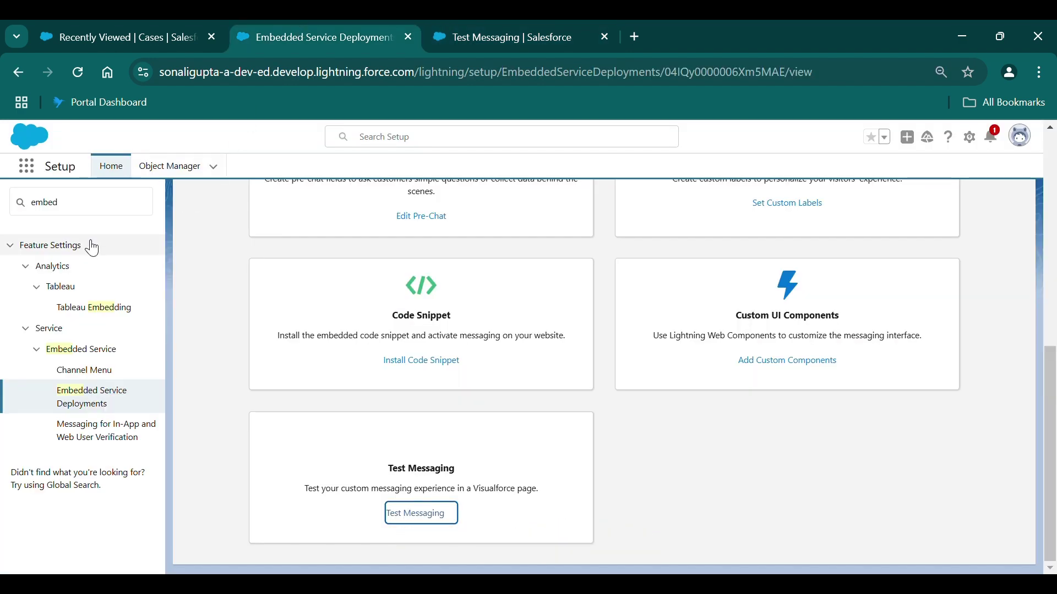
pyautogui.doubleClick(77, 203)
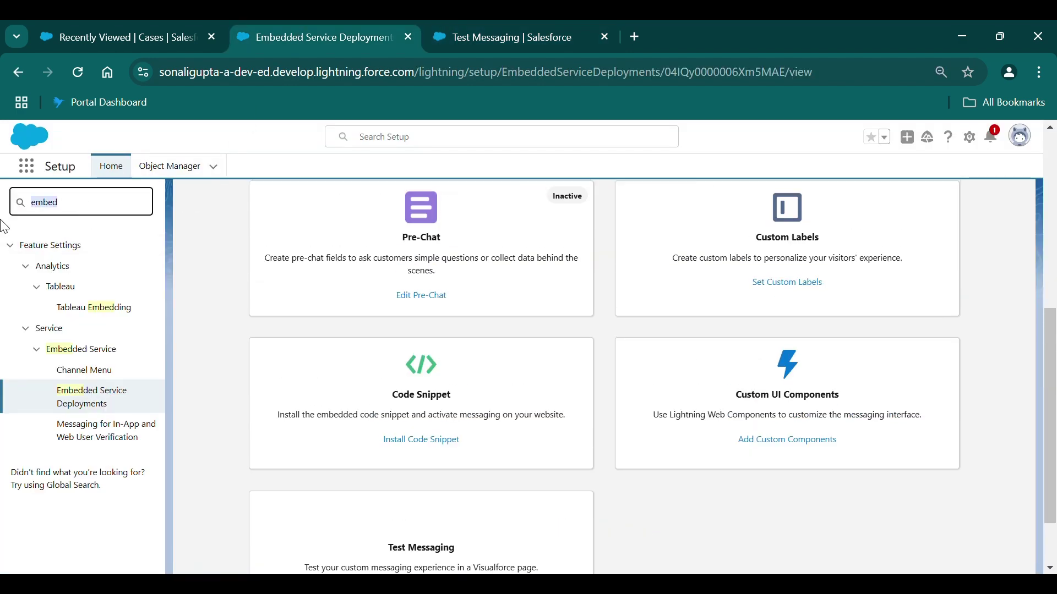
pyautogui.press('BackSpace')
pyautogui.write('s')
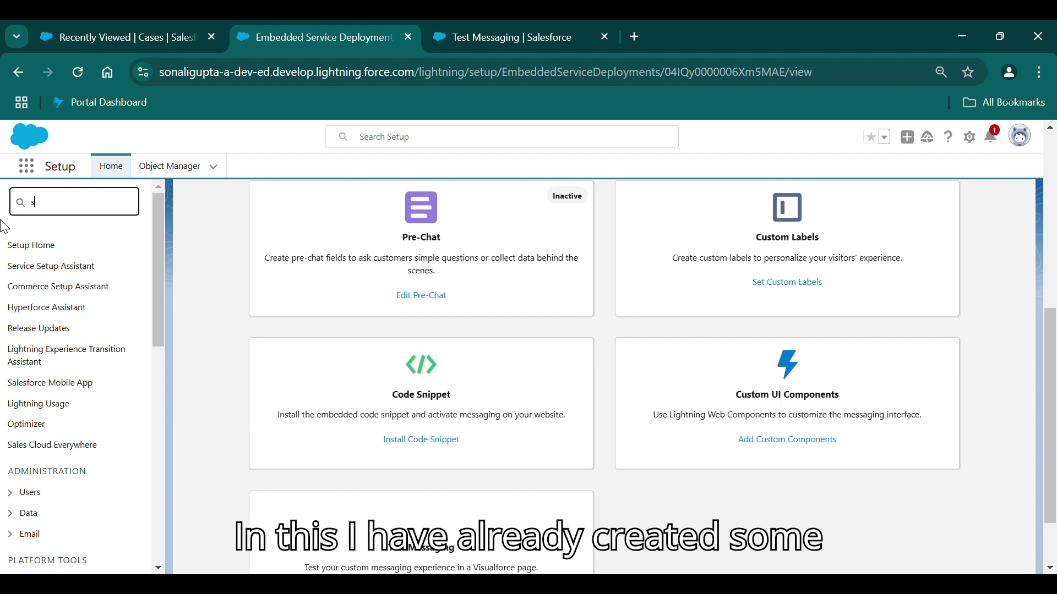
pyautogui.write('ite')
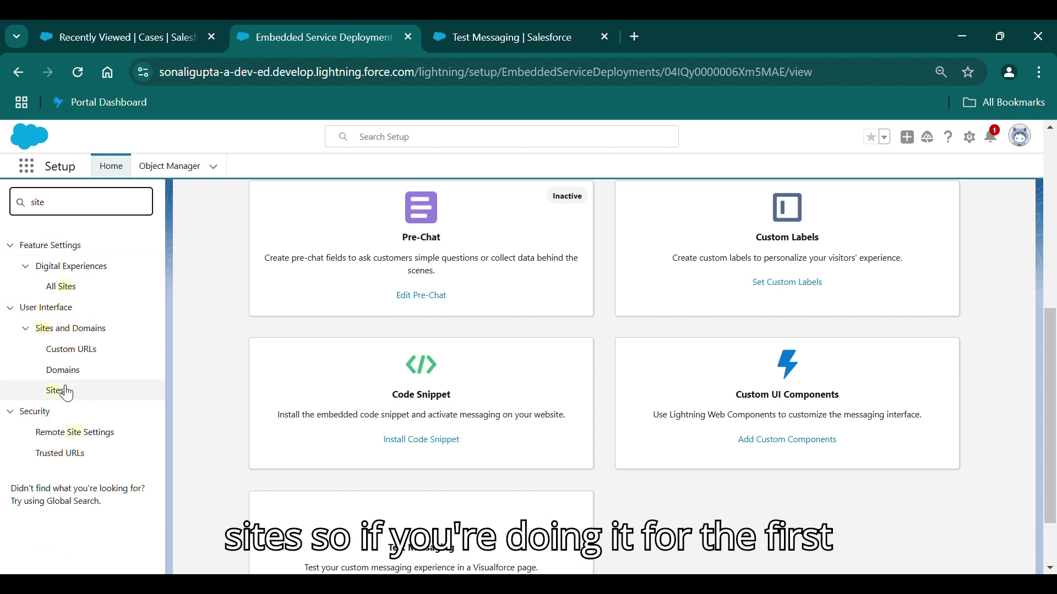
pyautogui.click(64, 392)
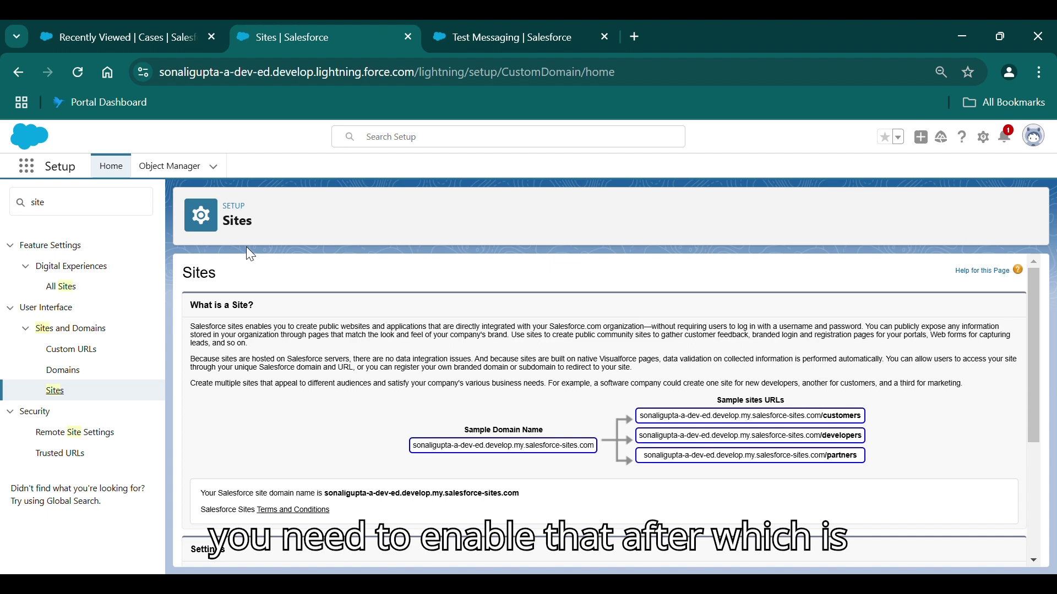
# Review the Sites page's domain details, settings and list of sites, including the ESW_Chatbot_Message entry.
pyautogui.scroll(-3, 264, 462)
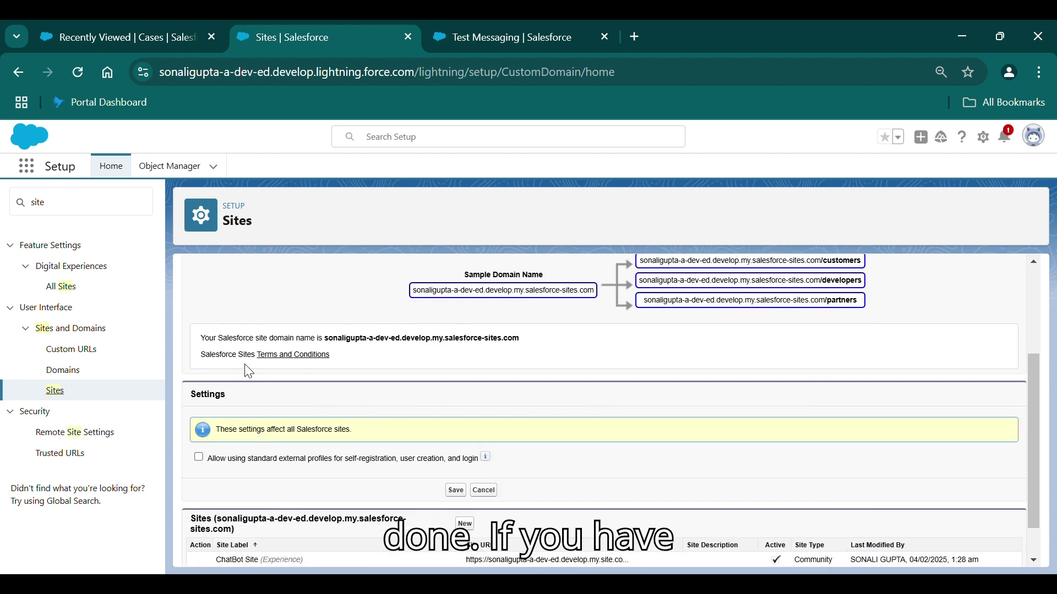
pyautogui.scroll(-1, 249, 372)
pyautogui.scroll(3, 249, 372)
pyautogui.scroll(2, 249, 371)
pyautogui.scroll(-3, 249, 371)
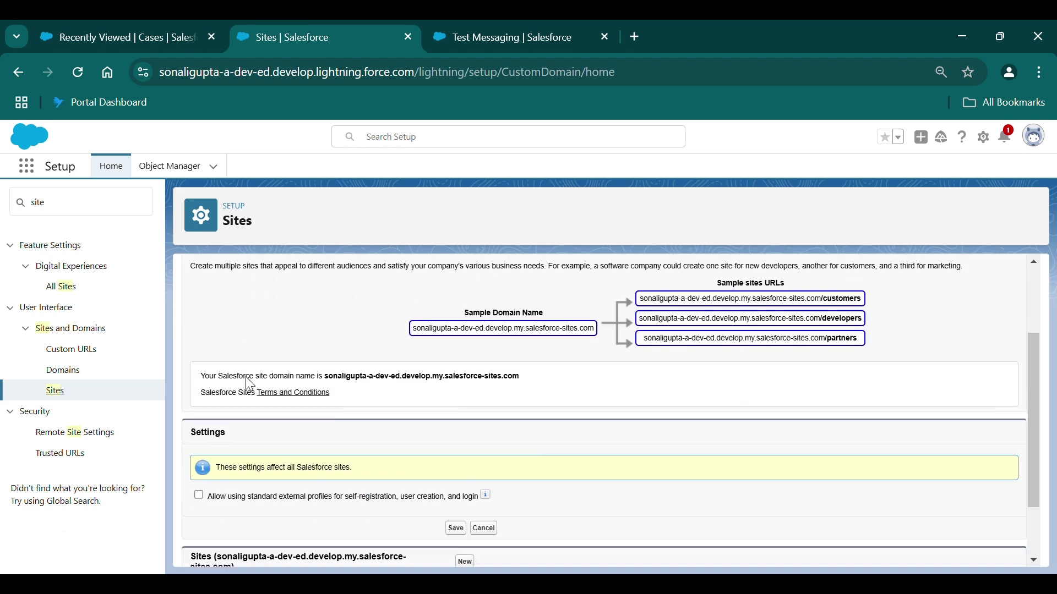
pyautogui.scroll(-2, 248, 381)
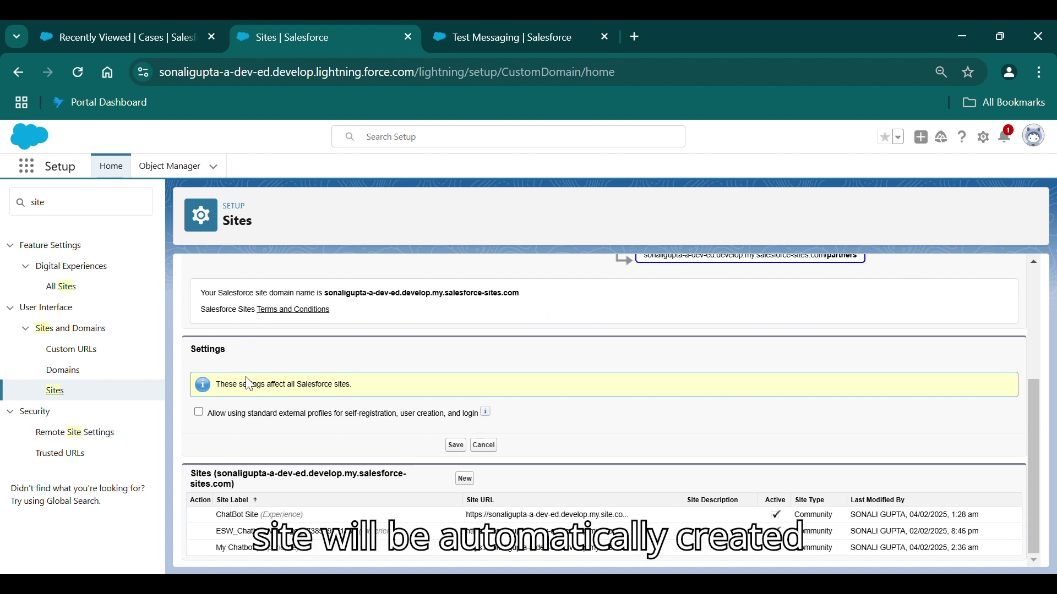
pyautogui.moveTo(205, 537); pyautogui.dragTo(379, 543)
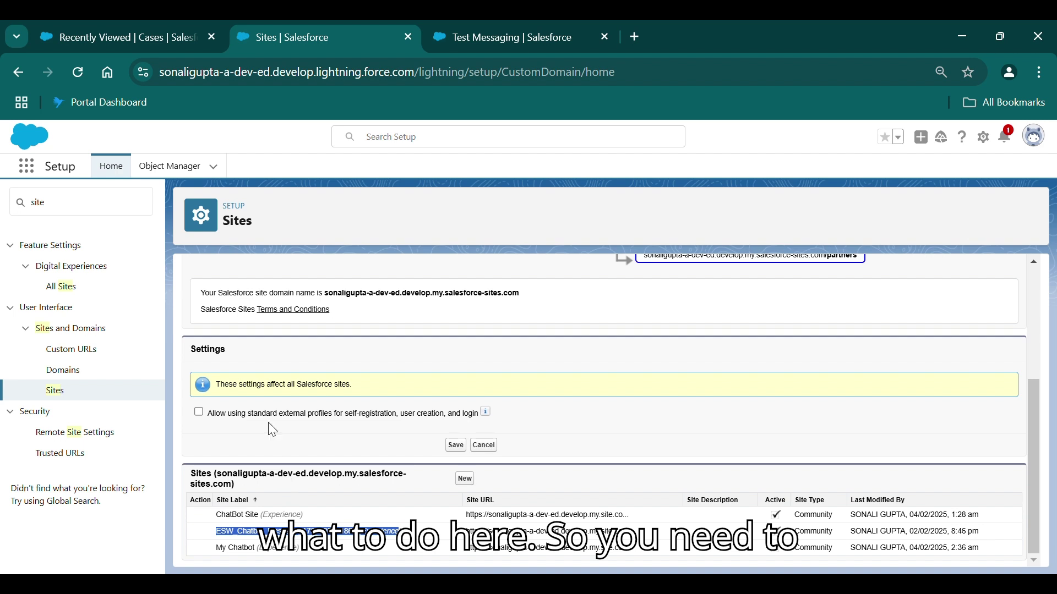
pyautogui.click(278, 454)
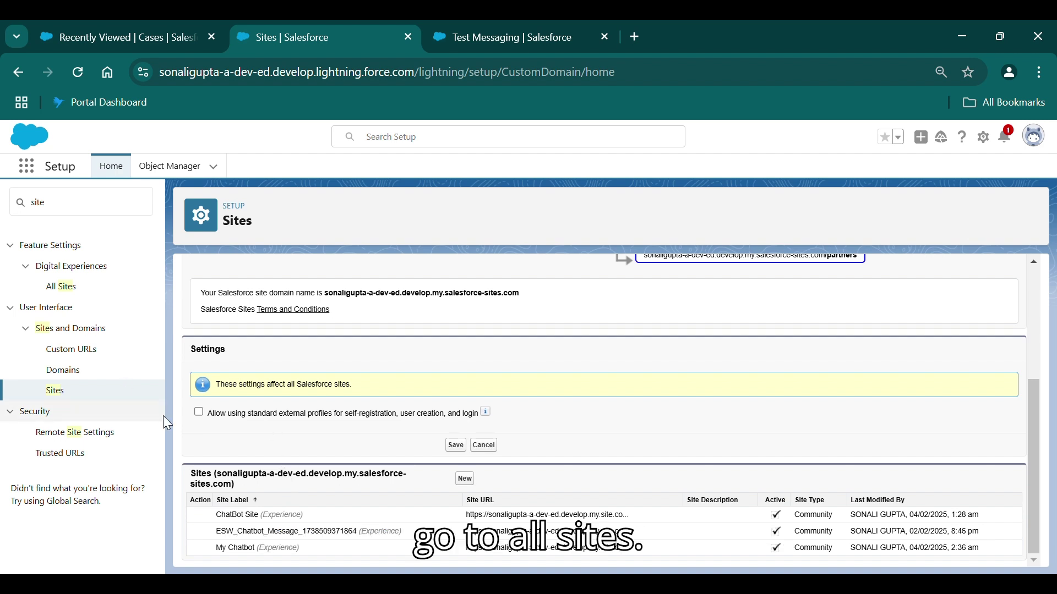
pyautogui.scroll(3, 283, 483)
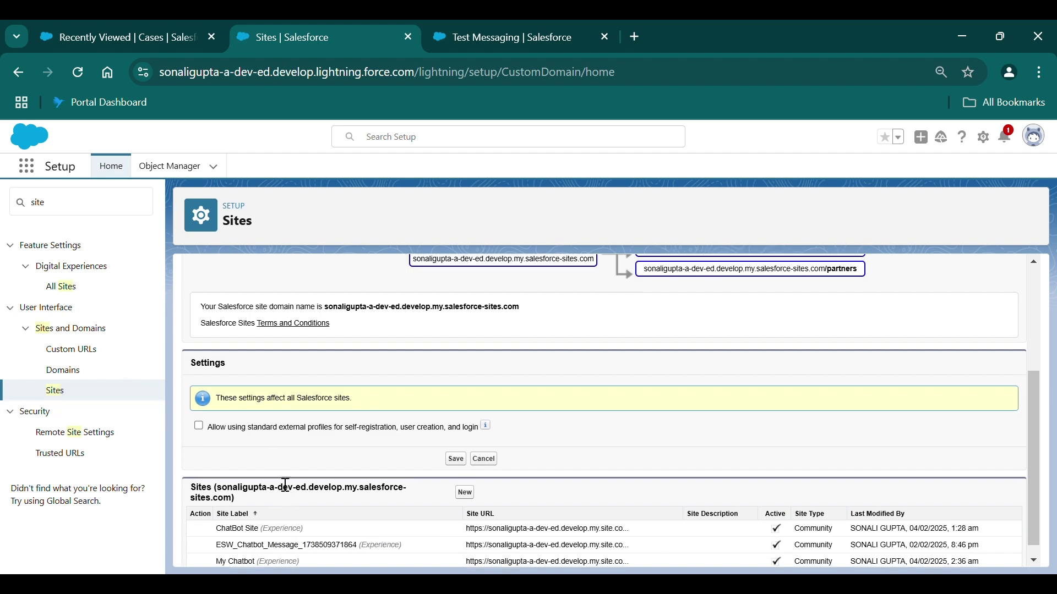
pyautogui.scroll(1, 284, 484)
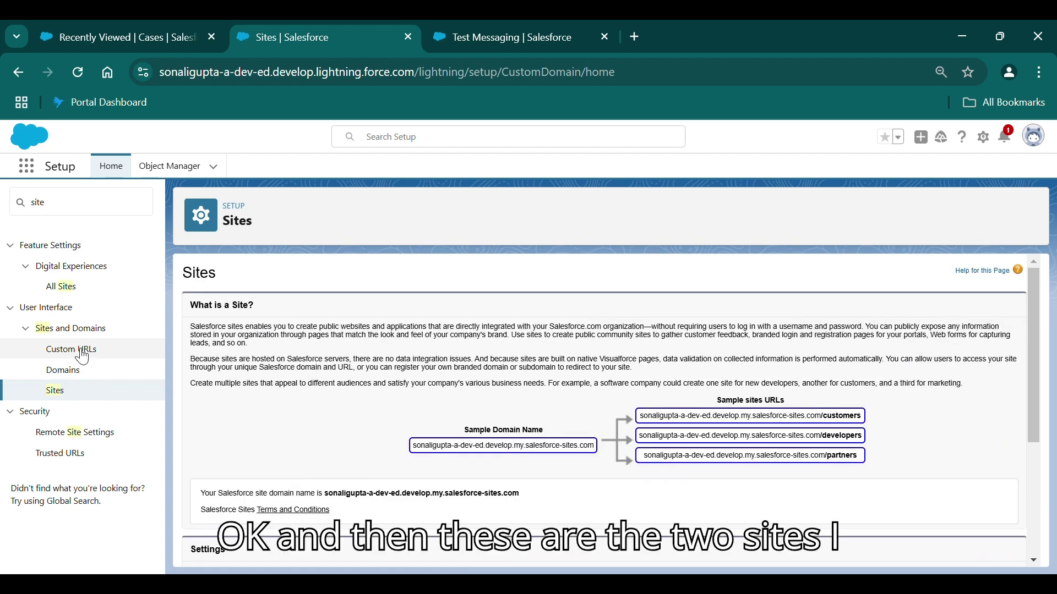
# Open ChatBot Site from the All Sites list and copy the base domain part of its web address.
pyautogui.click(53, 292)
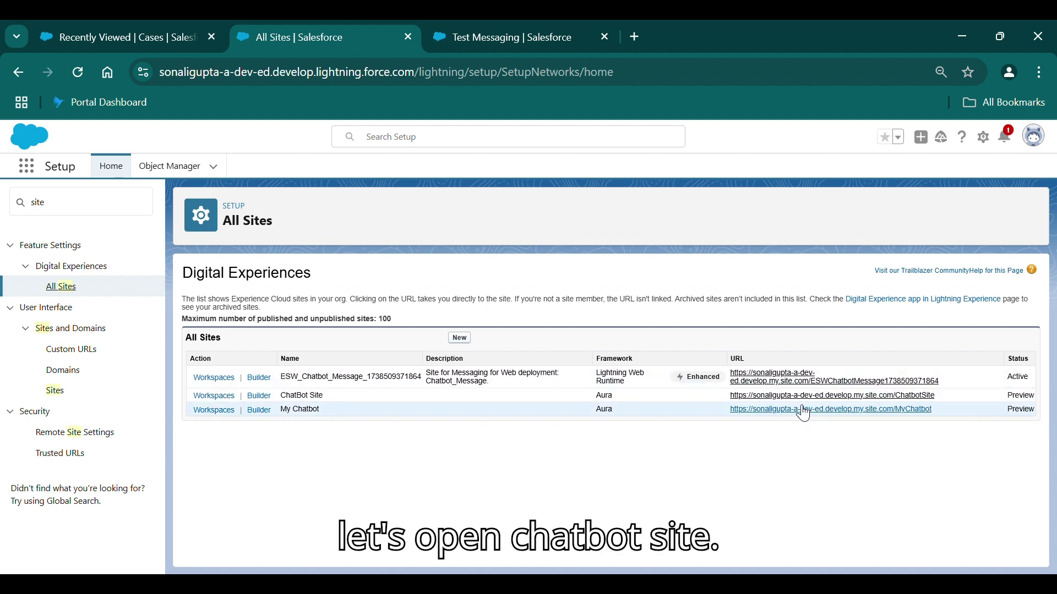
pyautogui.click(773, 397)
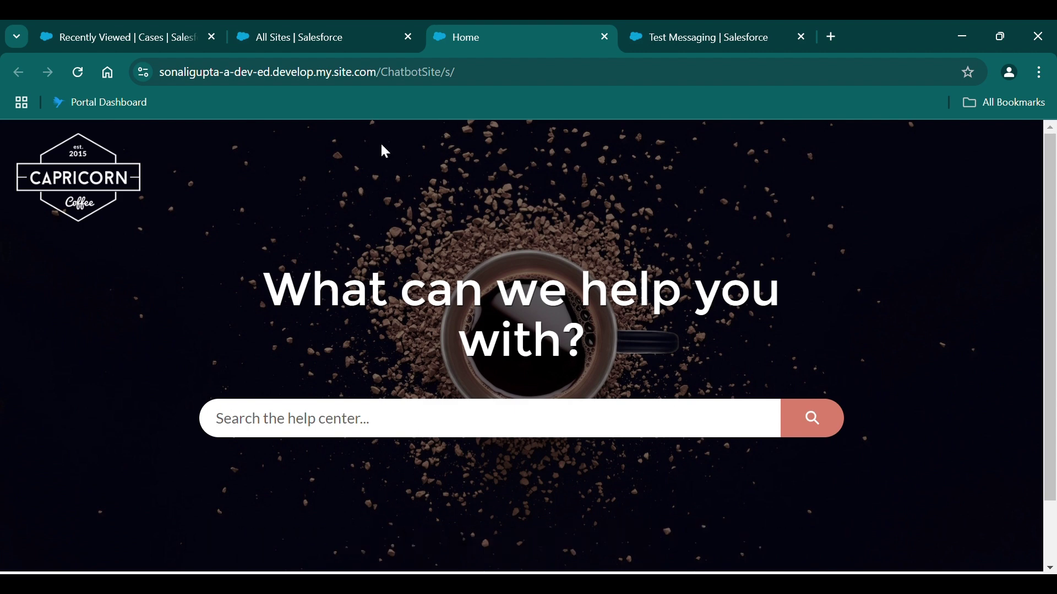
pyautogui.moveTo(384, 77); pyautogui.dragTo(128, 72)
pyautogui.hotkey('ctrl', 'c')
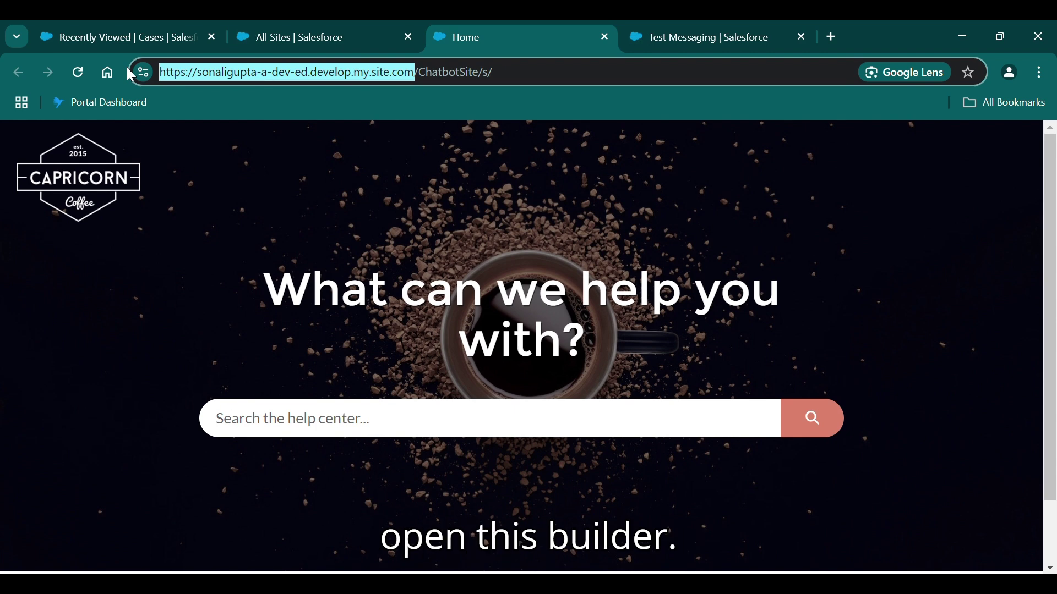
# Go back to the All Sites list and open ChatBot Site in Experience Builder.
pyautogui.click(293, 22)
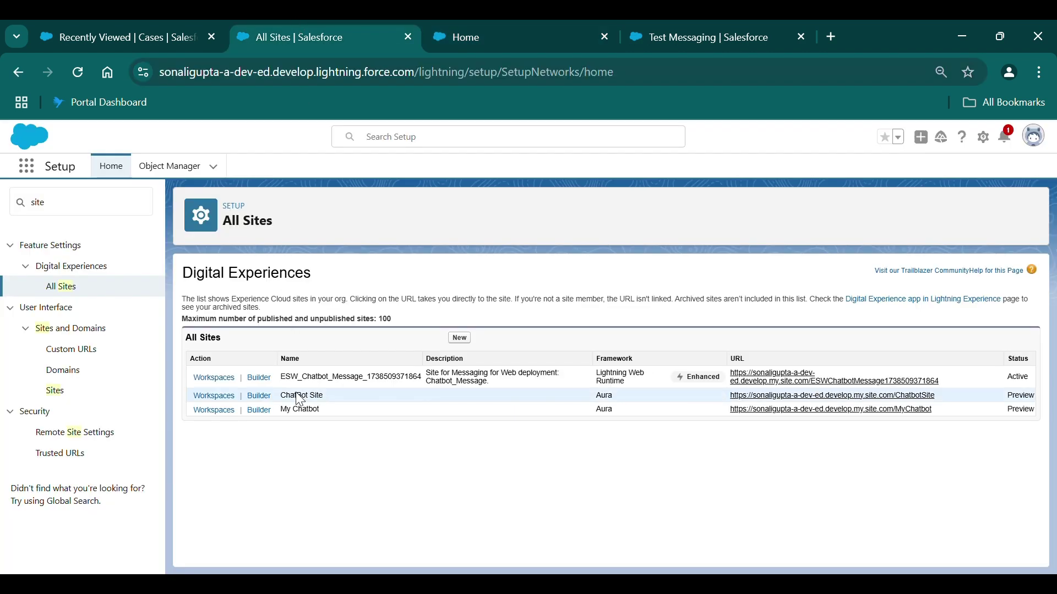
pyautogui.click(261, 402)
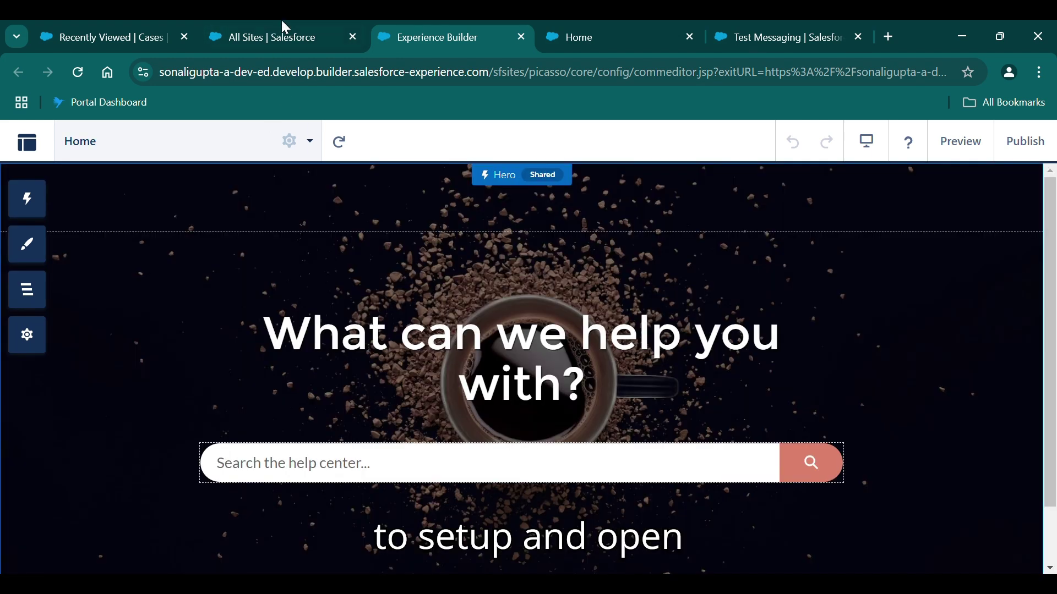
# Return to Setup, search for "trus" and open the Trusted URLs page.
pyautogui.click(285, 34)
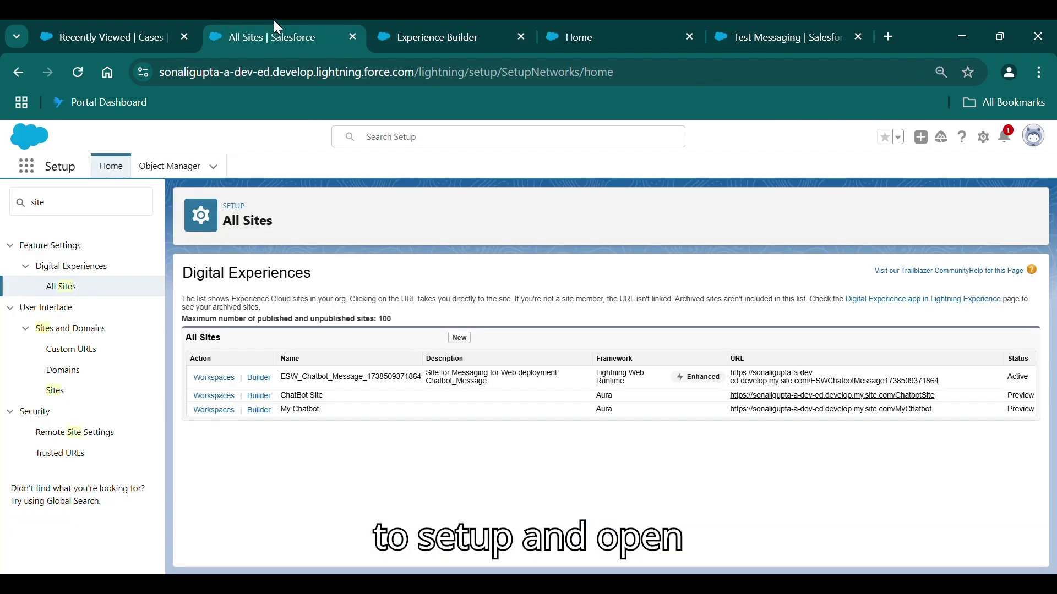
pyautogui.click(41, 207)
pyautogui.doubleClick(41, 208)
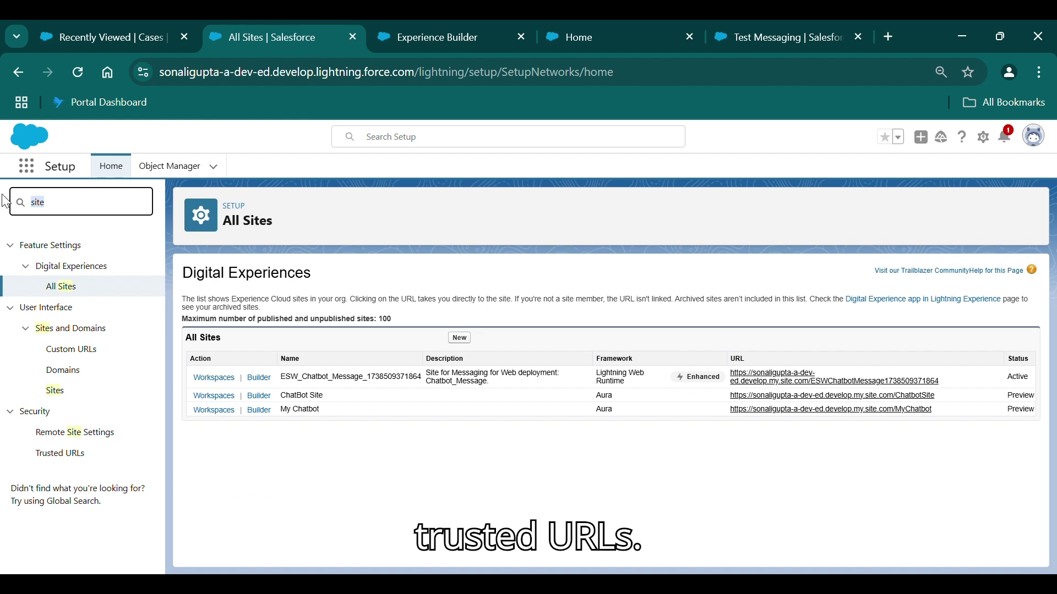
pyautogui.press('BackSpace')
pyautogui.write('trus')
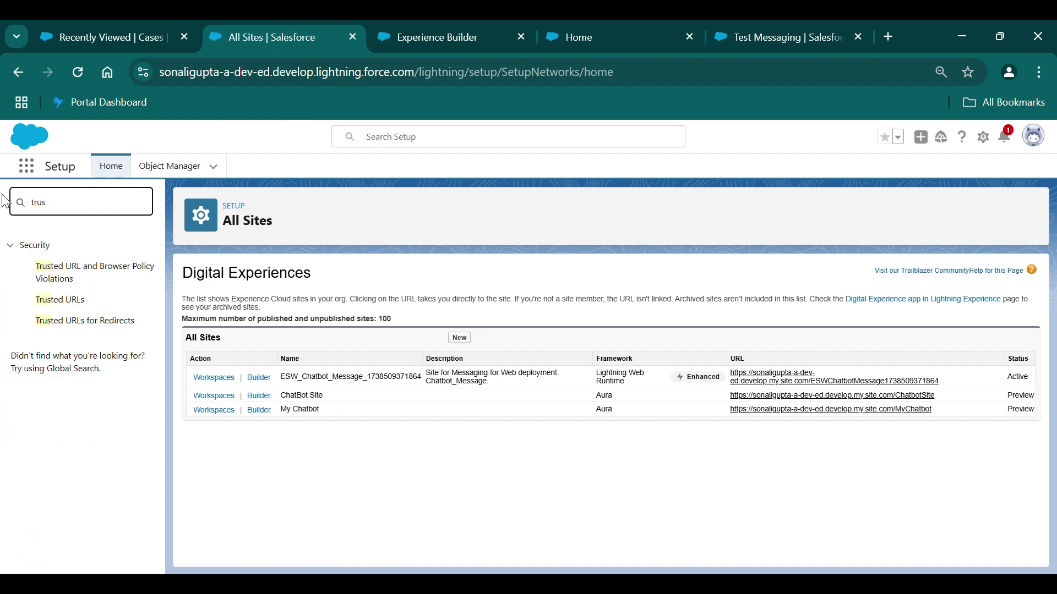
pyautogui.click(61, 300)
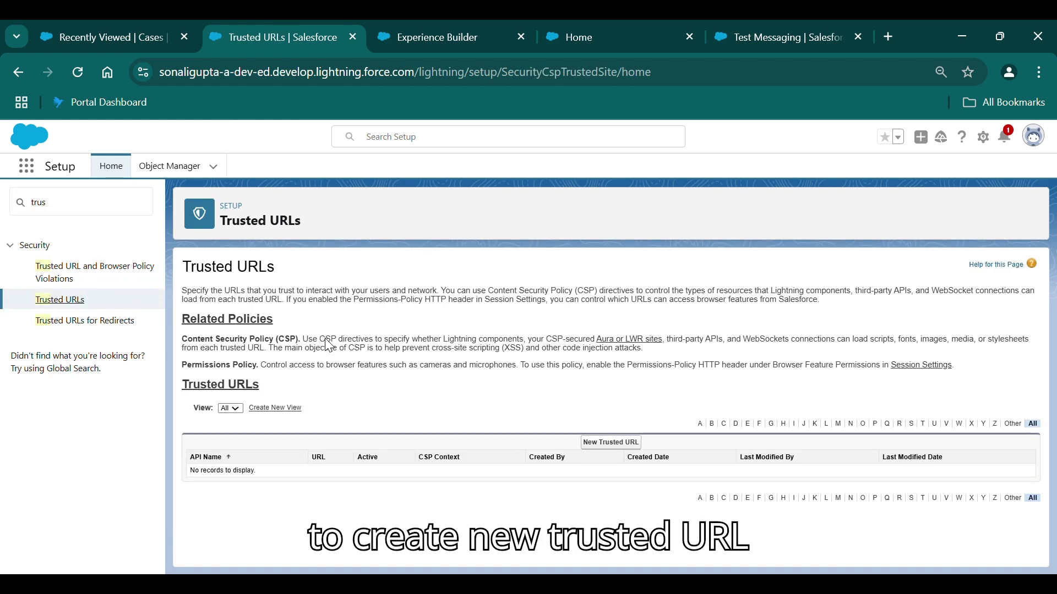
# Start a new trusted URL with API Name "Chatbot Site" and the copied site domain as its URL.
pyautogui.click(611, 443)
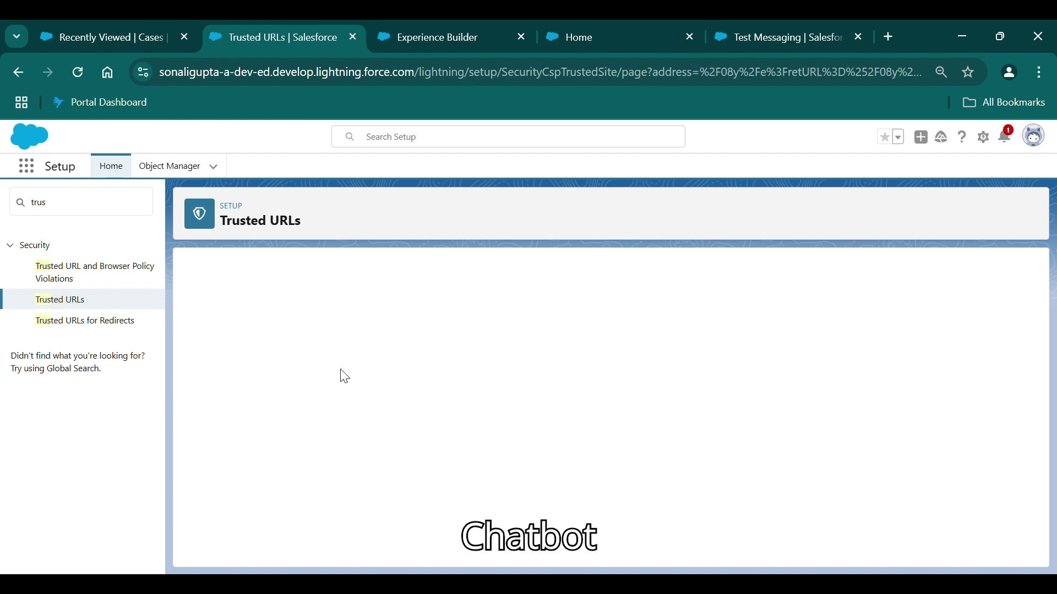
pyautogui.click(361, 405)
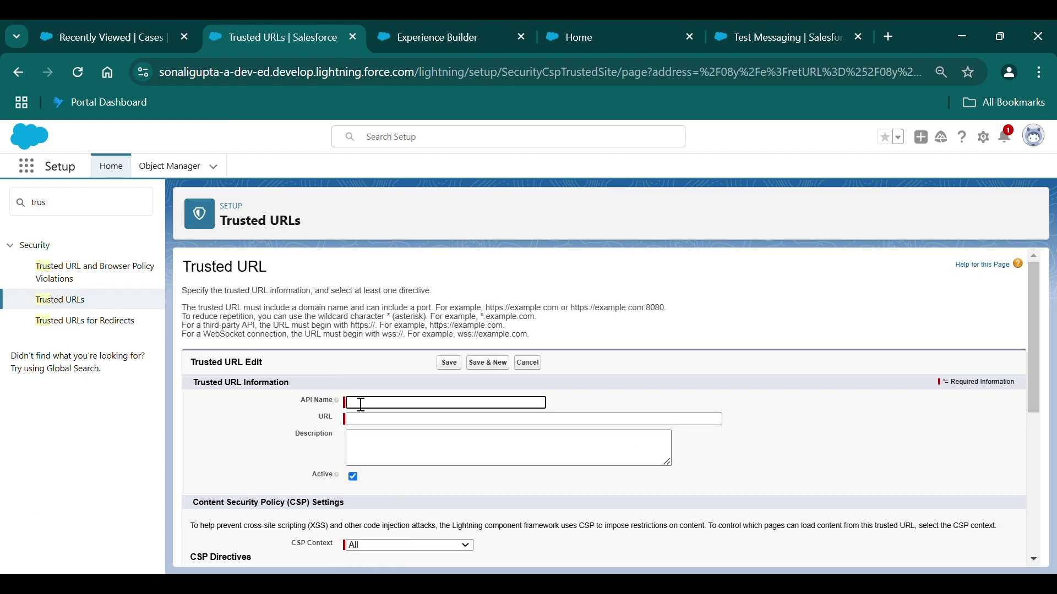
pyautogui.write('Chatbot Site')
pyautogui.click(369, 423)
pyautogui.hotkey('ctrl', 'v')
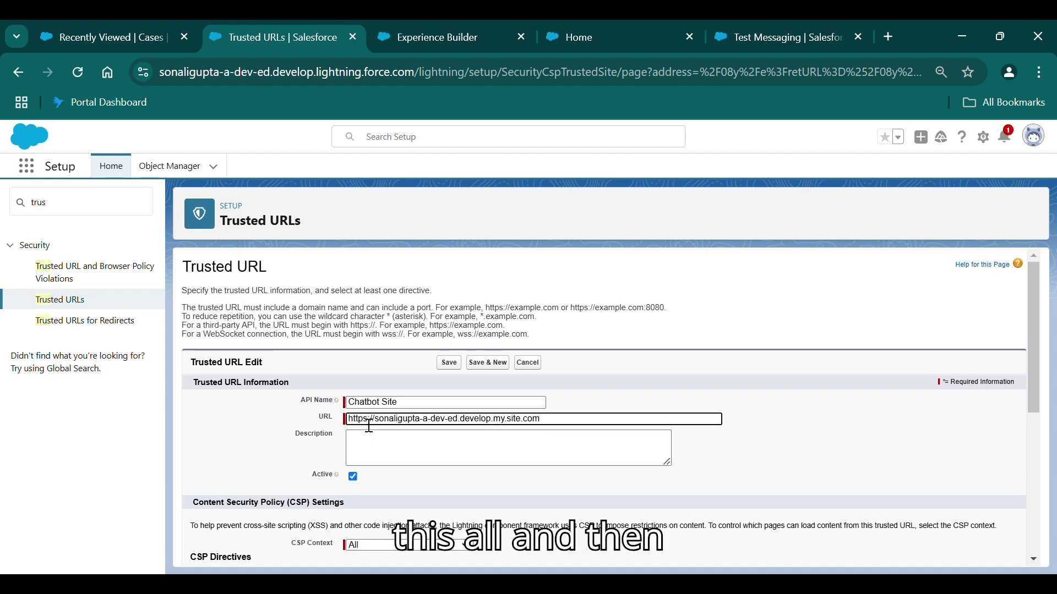
# Enable the connect-src, font-src, frame-src, media-src and style-src CSP directives for the trusted URL and try to save it.
pyautogui.scroll(-4, 369, 426)
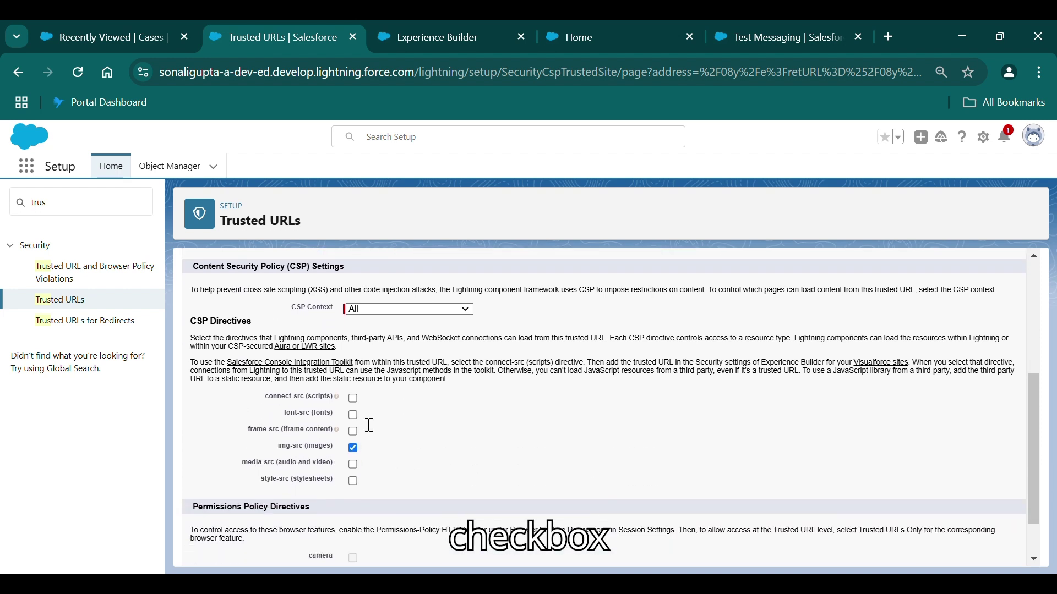
pyautogui.click(353, 397)
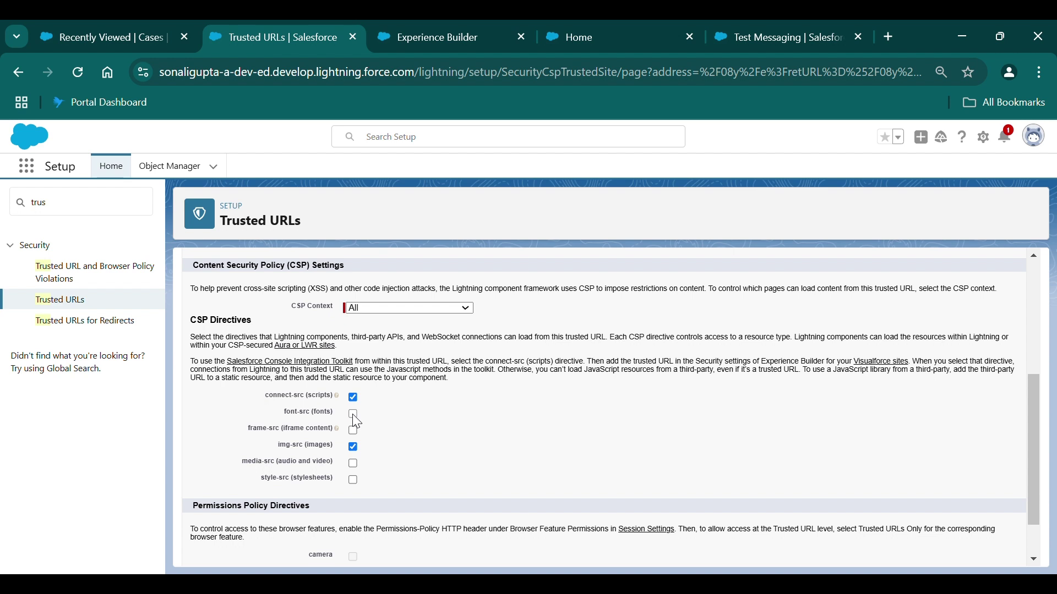
pyautogui.click(353, 430)
pyautogui.click(353, 480)
pyautogui.scroll(-1, 423, 497)
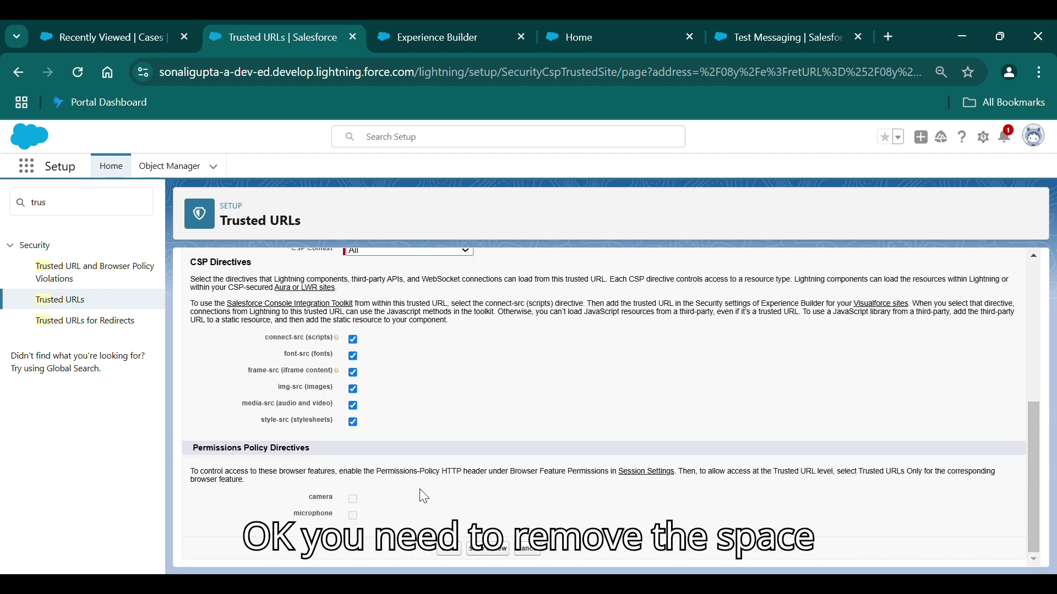
pyautogui.click(447, 550)
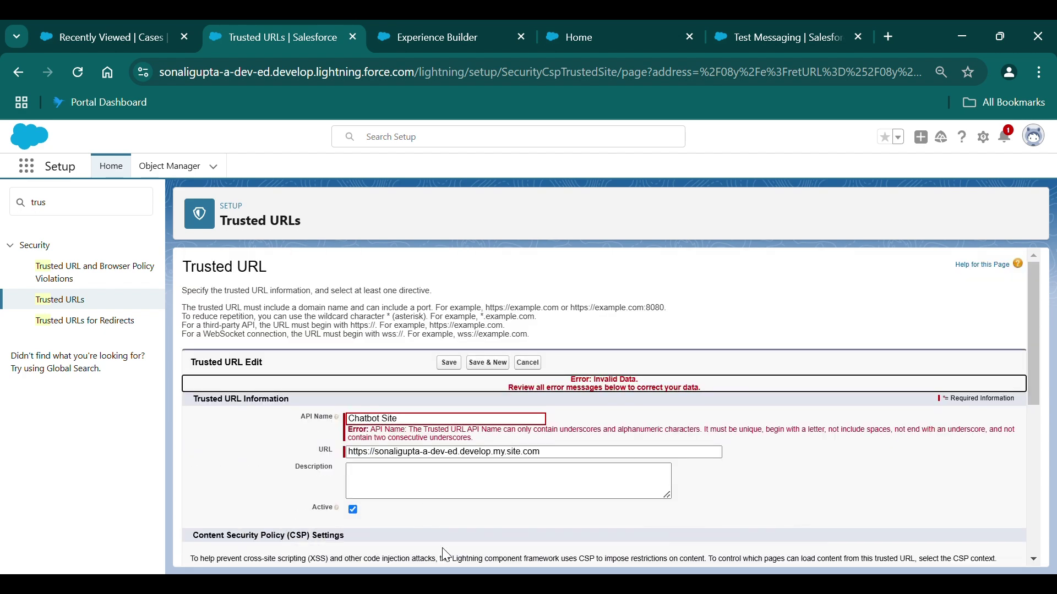
# Correct the trusted URL's API Name to "ChatbotSite" and save the record.
pyautogui.scroll(-1, 388, 448)
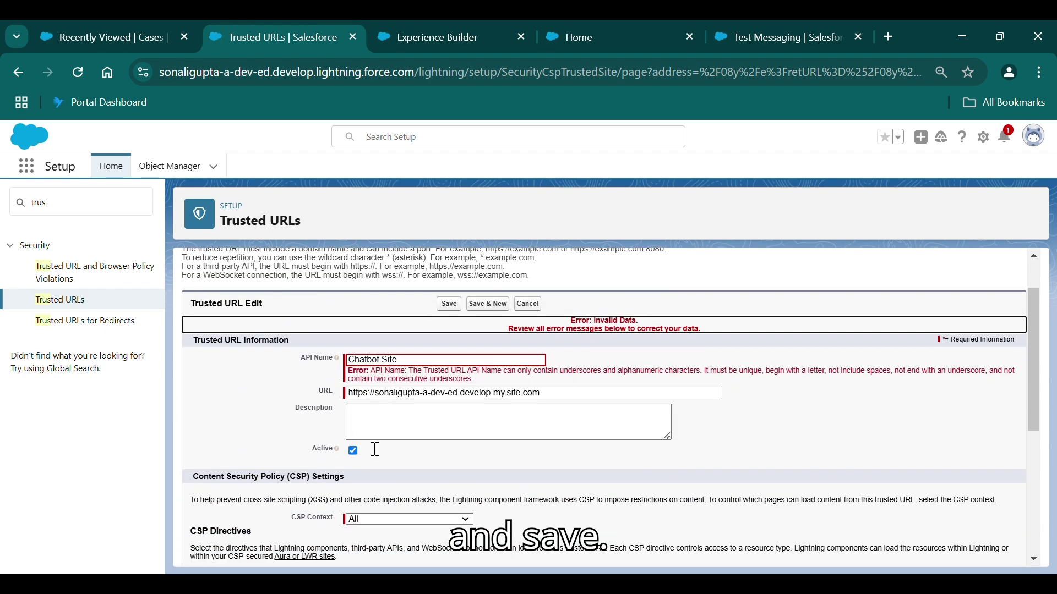
pyautogui.click(392, 363)
pyautogui.click(449, 304)
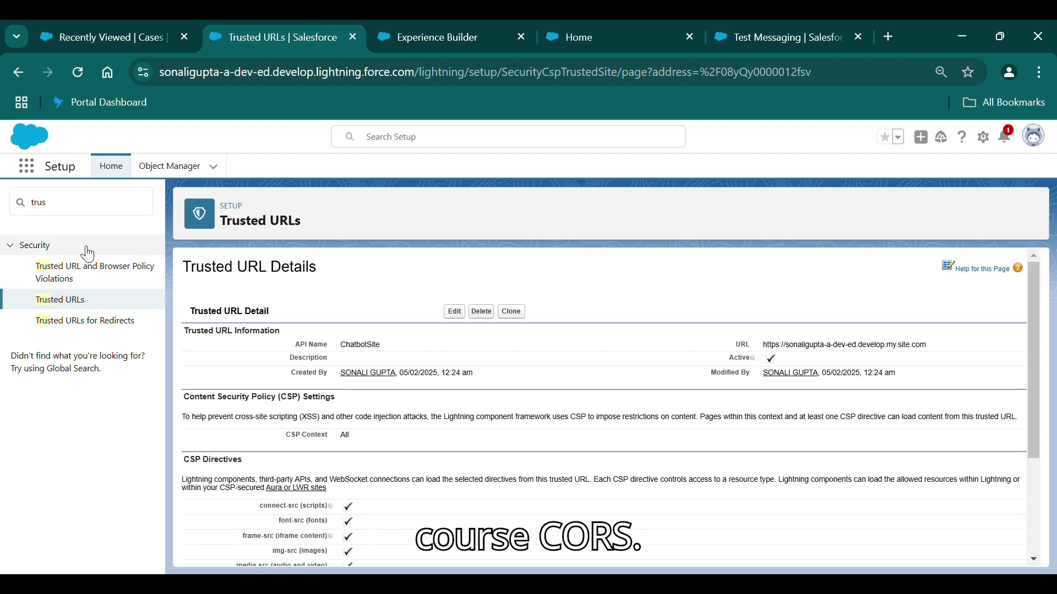
# Search Setup for "cors" and open the CORS page.
pyautogui.click(66, 212)
pyautogui.press('BackSpace')
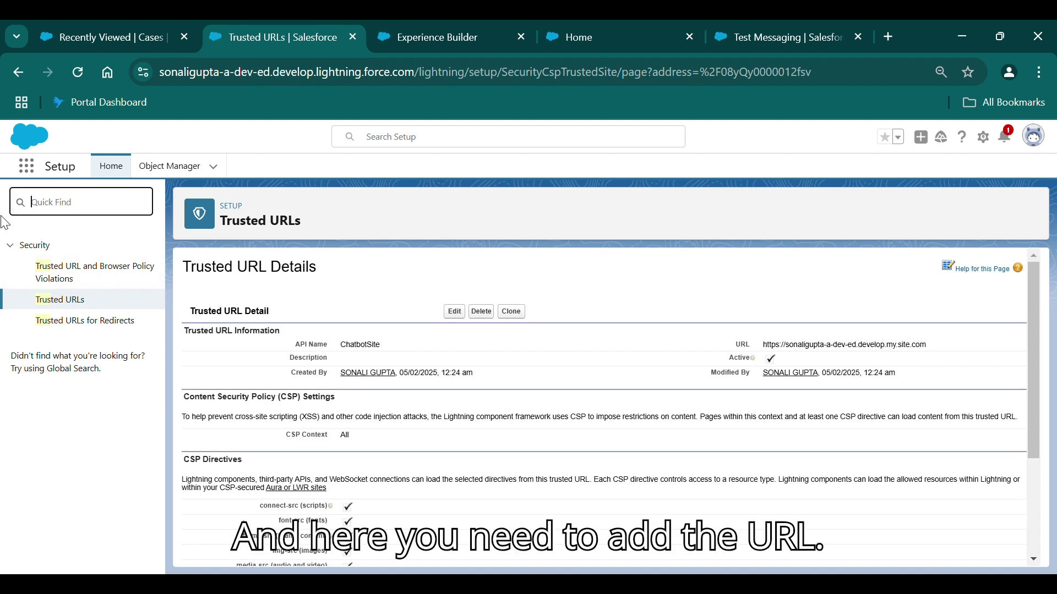
pyautogui.write('co')
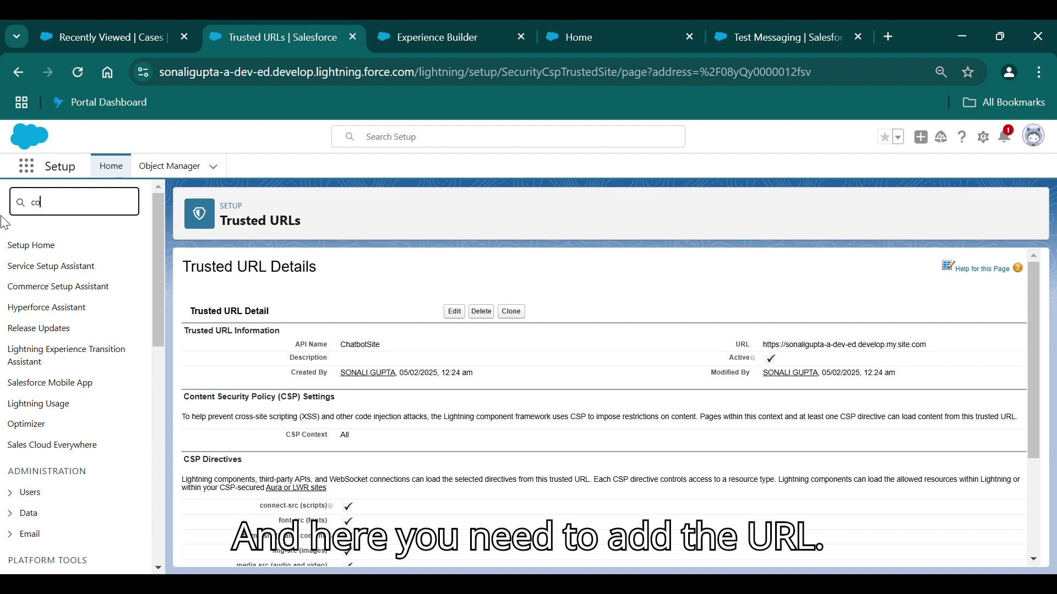
pyautogui.write('rs')
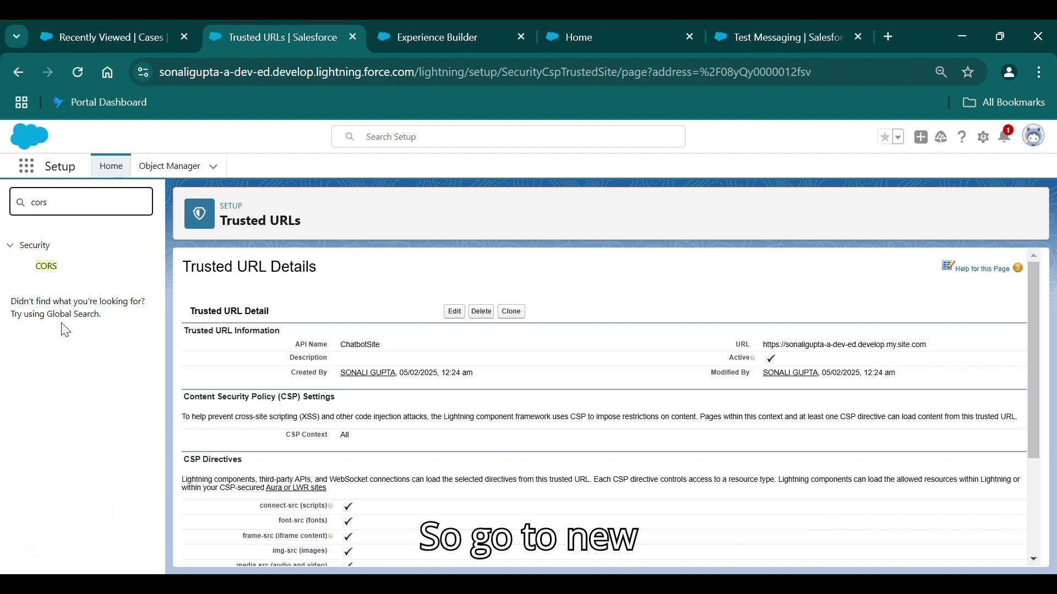
pyautogui.click(47, 267)
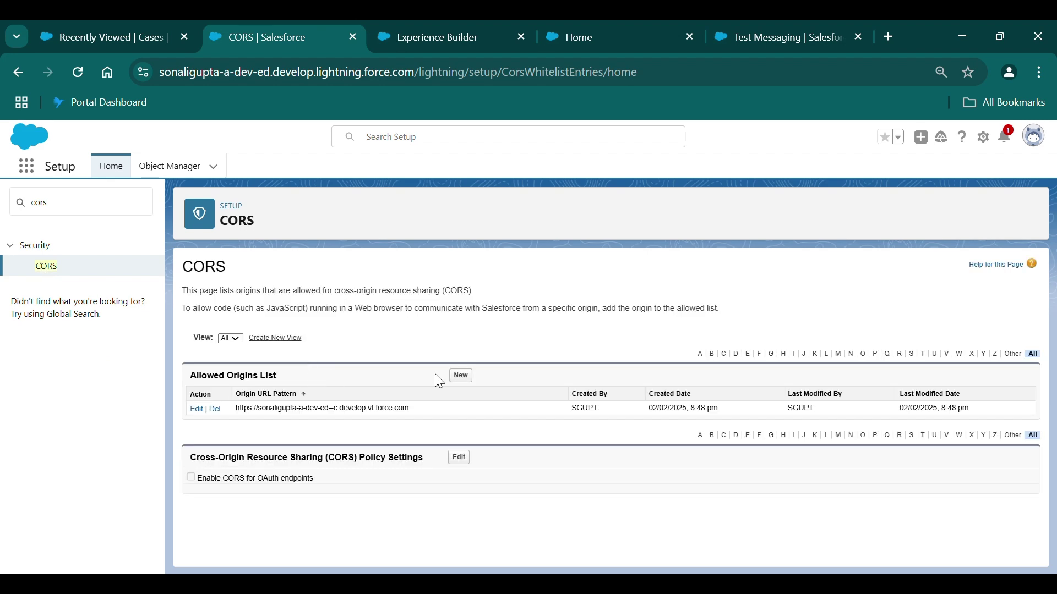
# Add the copied site domain as a new allowed CORS origin and save it.
pyautogui.click(462, 377)
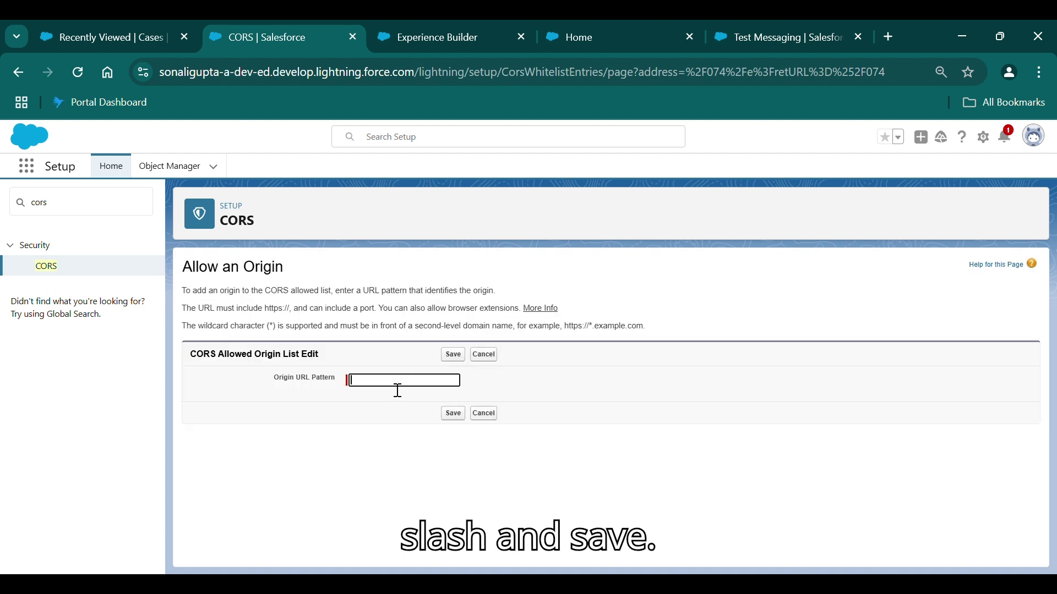
pyautogui.hotkey('ctrl', 'v')
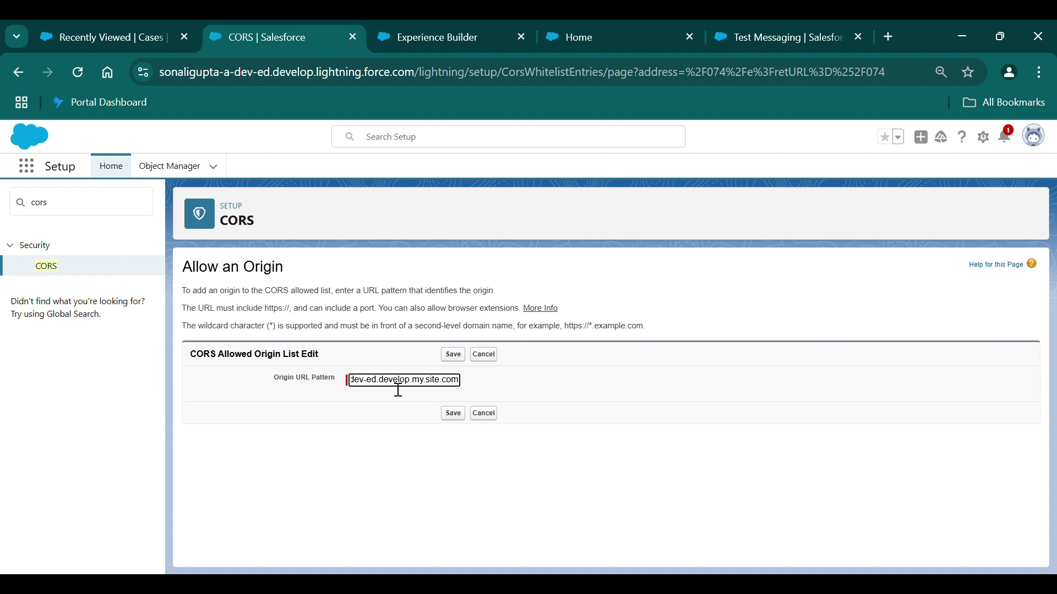
pyautogui.click(452, 355)
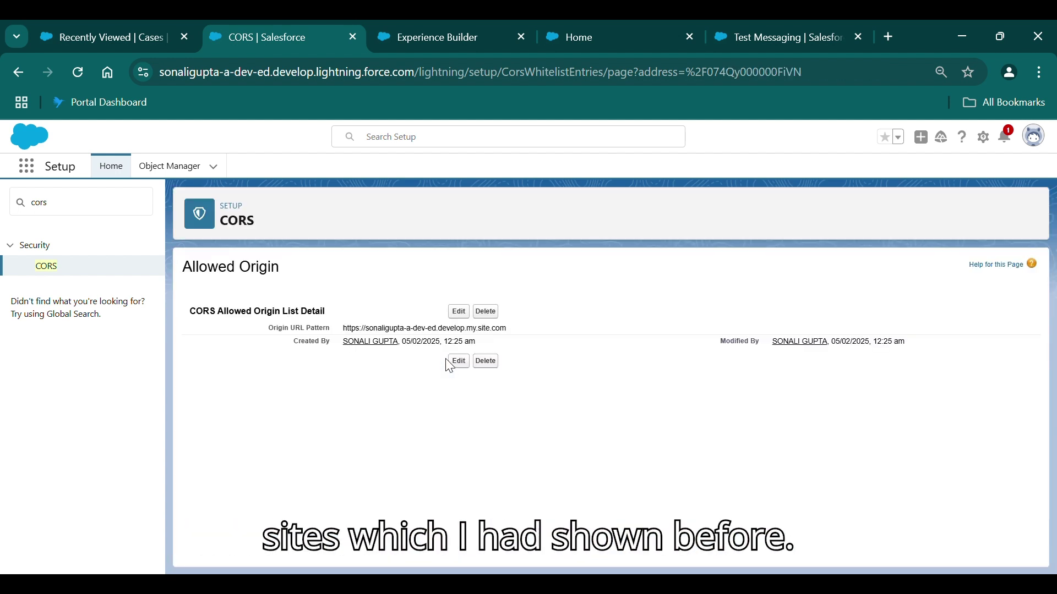
# Search Setup for "site", open the Sites page and show the details of ChatBot Site.
pyautogui.moveTo(94, 210); pyautogui.dragTo(4, 224)
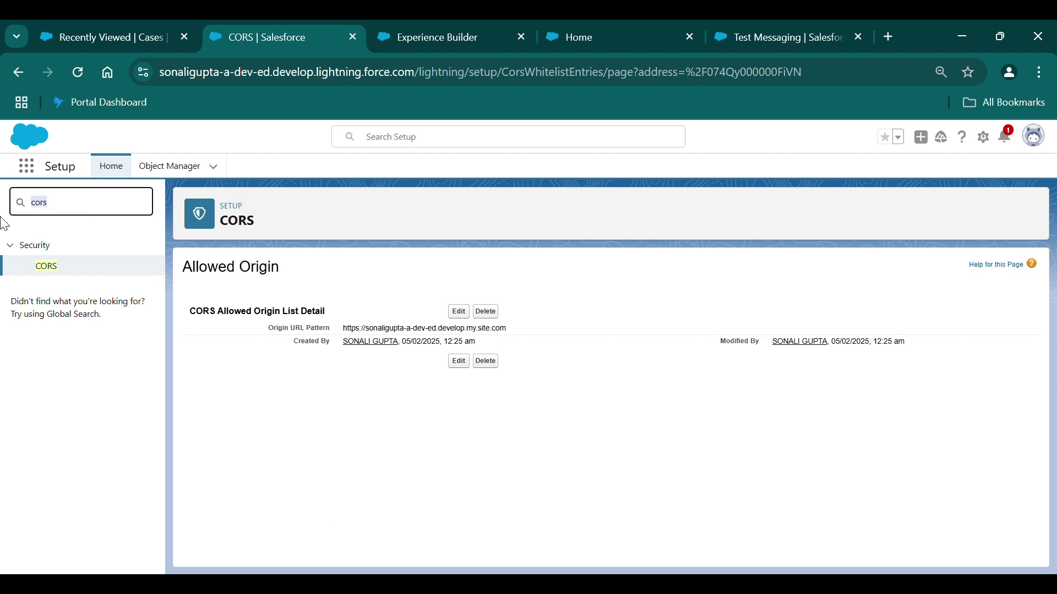
pyautogui.press('BackSpace')
pyautogui.write('si')
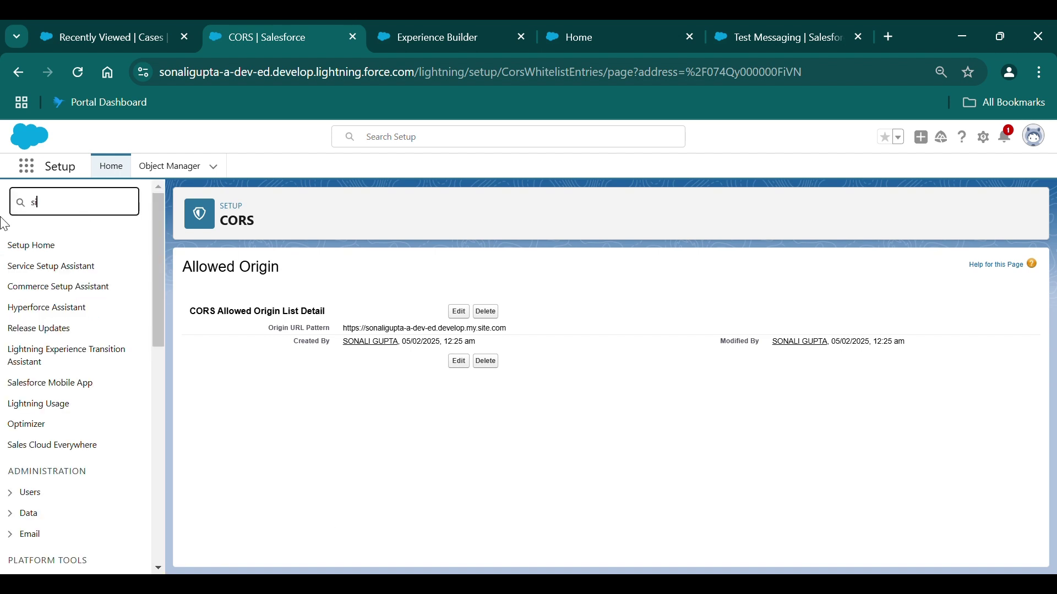
pyautogui.write('te')
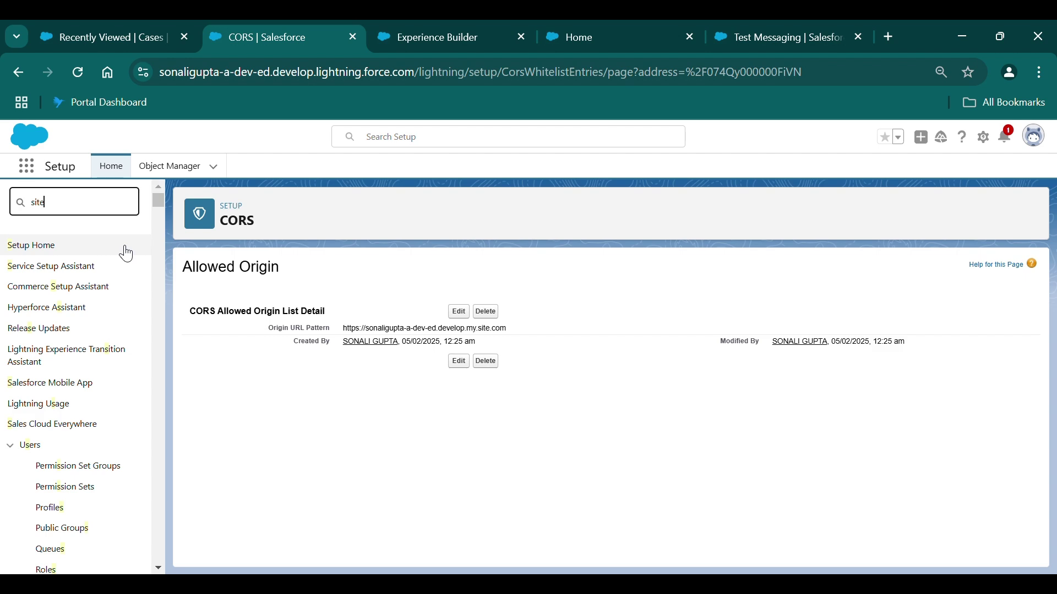
pyautogui.click(61, 392)
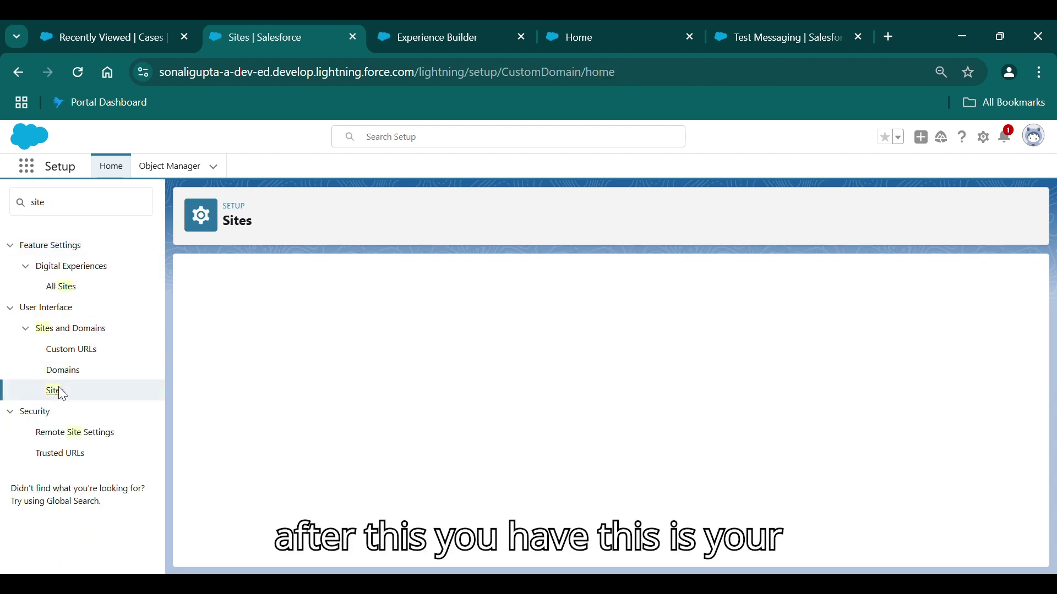
pyautogui.scroll(-4, 232, 394)
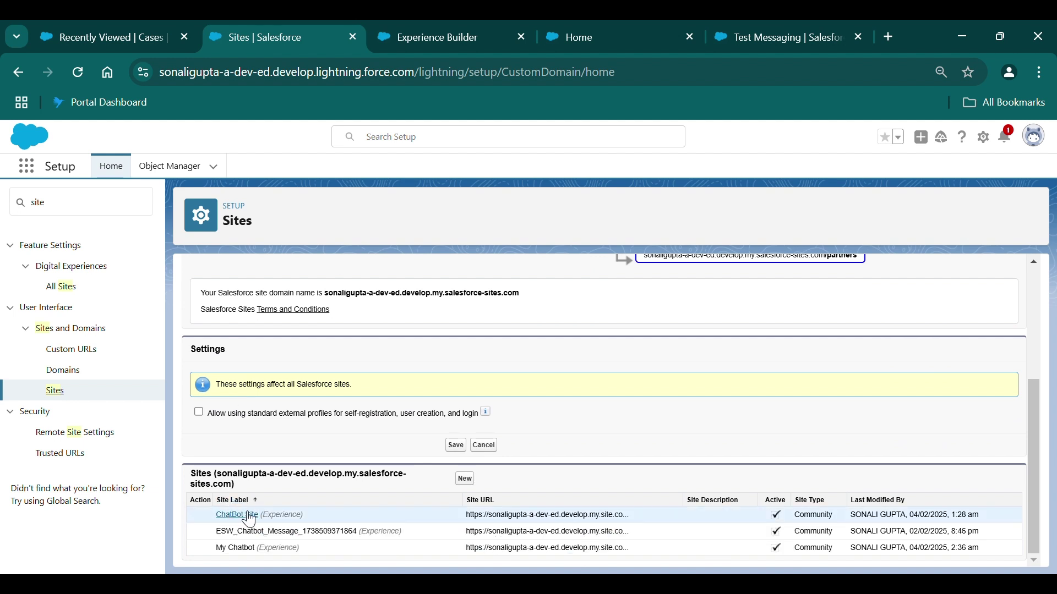
pyautogui.click(258, 518)
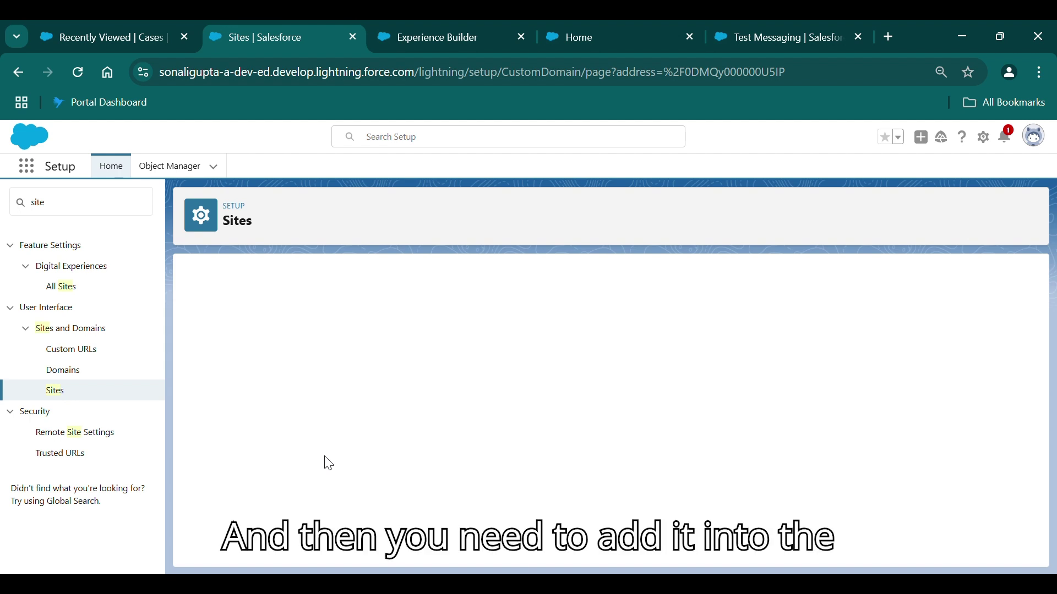
# Add the copied site domain to ChatBot Site's Trusted Domains for Inline Frames and save it.
pyautogui.scroll(-3, 329, 464)
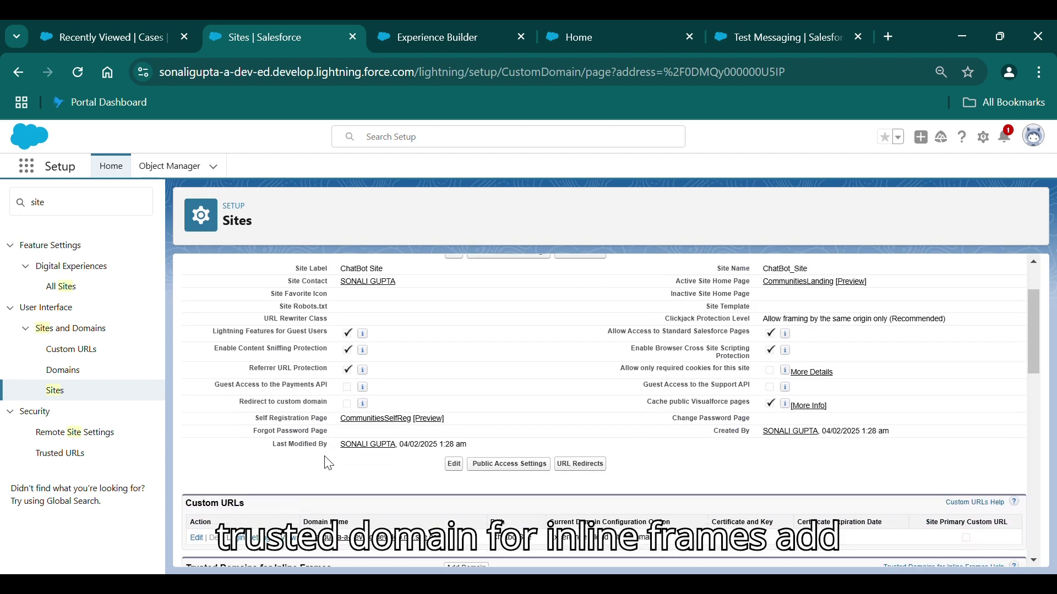
pyautogui.scroll(-4, 300, 454)
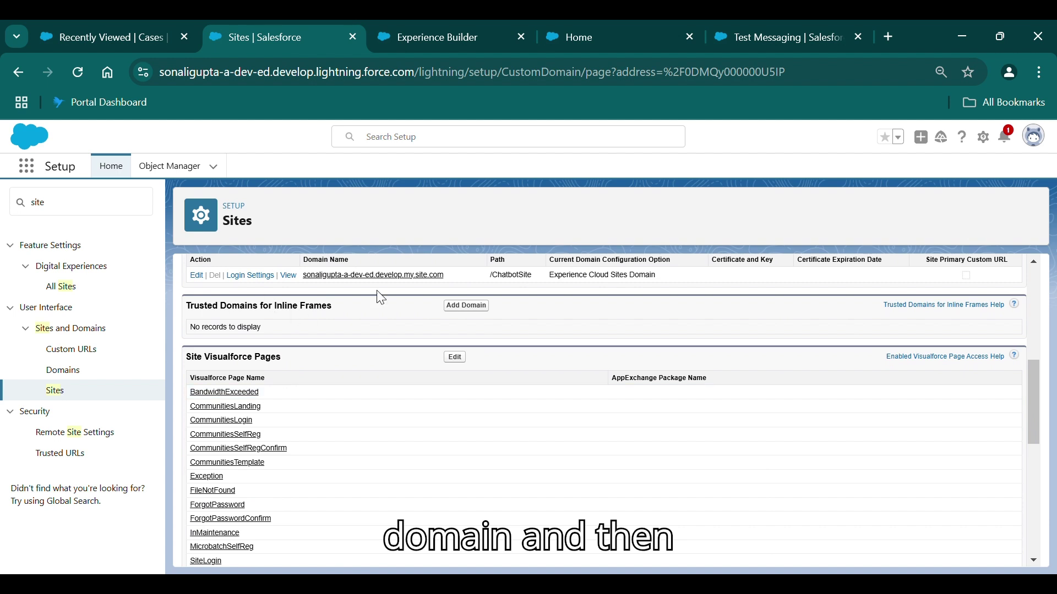
pyautogui.click(467, 306)
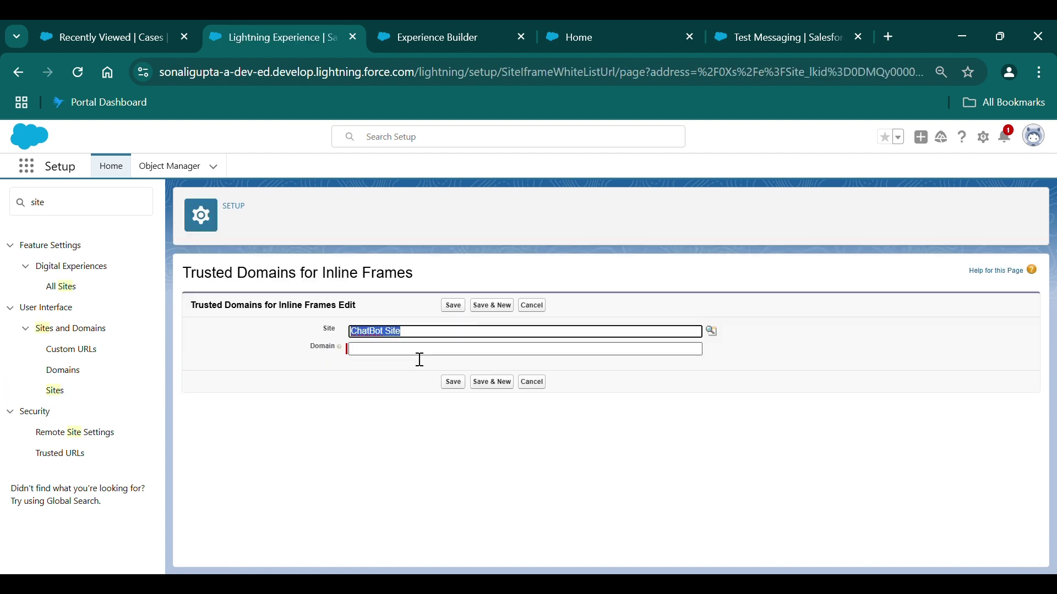
pyautogui.click(421, 355)
pyautogui.write('https://sonaligupta-a-dev-ed.develop.my.site.com/')
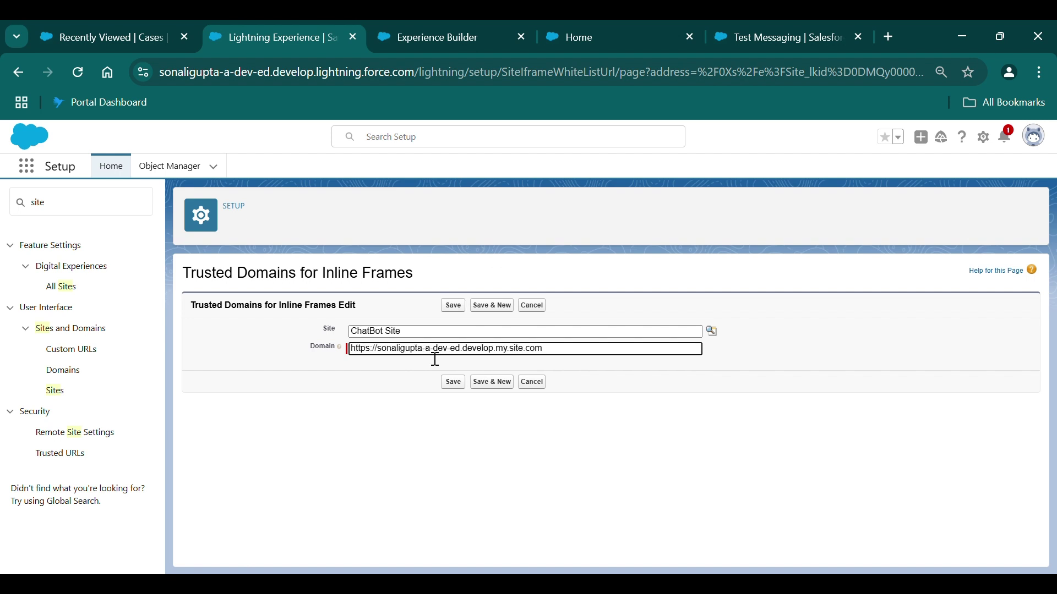
pyautogui.click(456, 384)
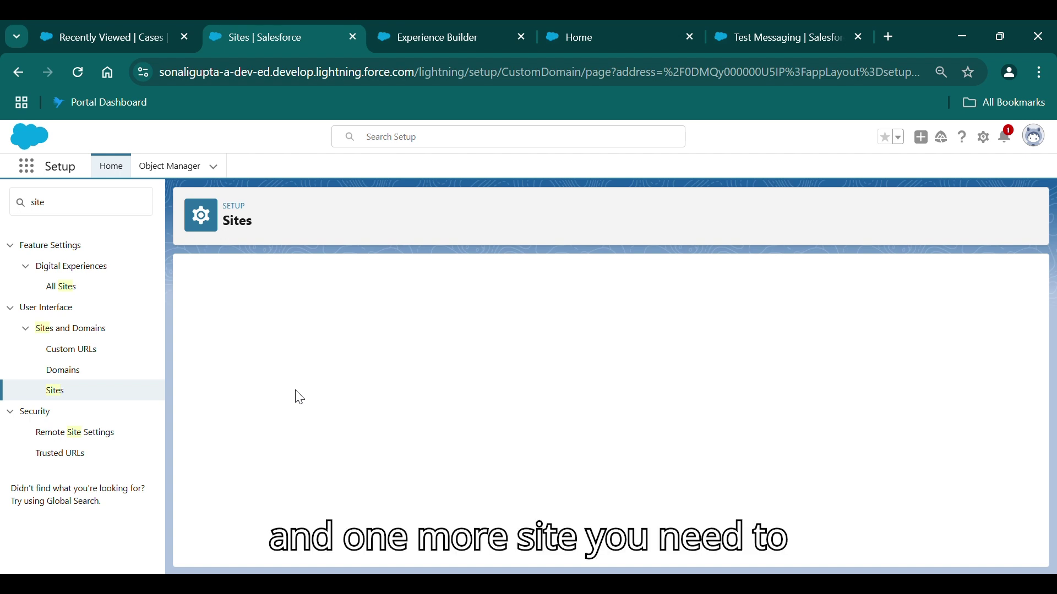
pyautogui.click(140, 394)
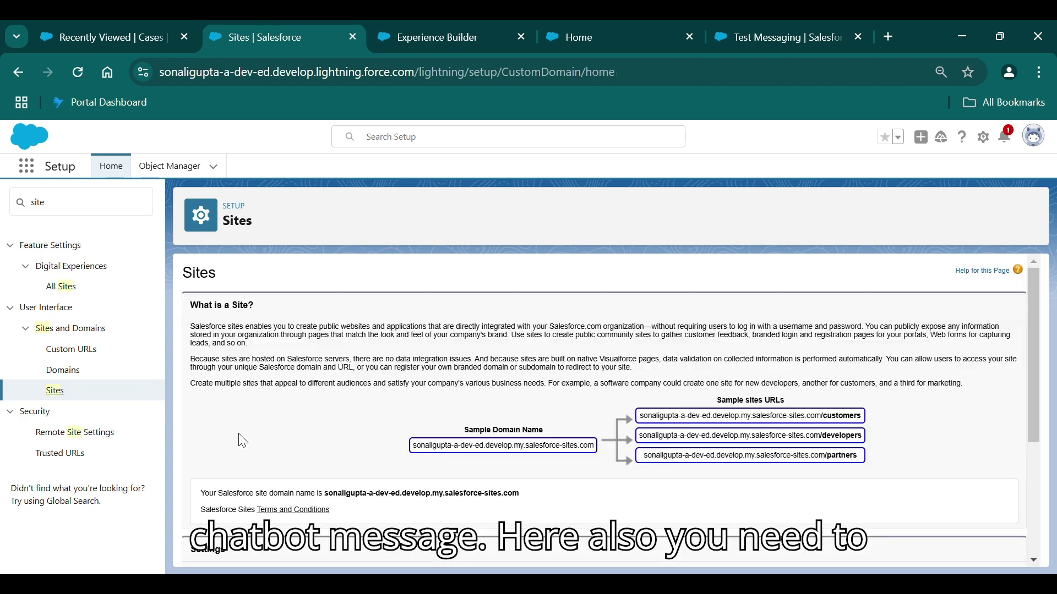
pyautogui.scroll(-4, 239, 441)
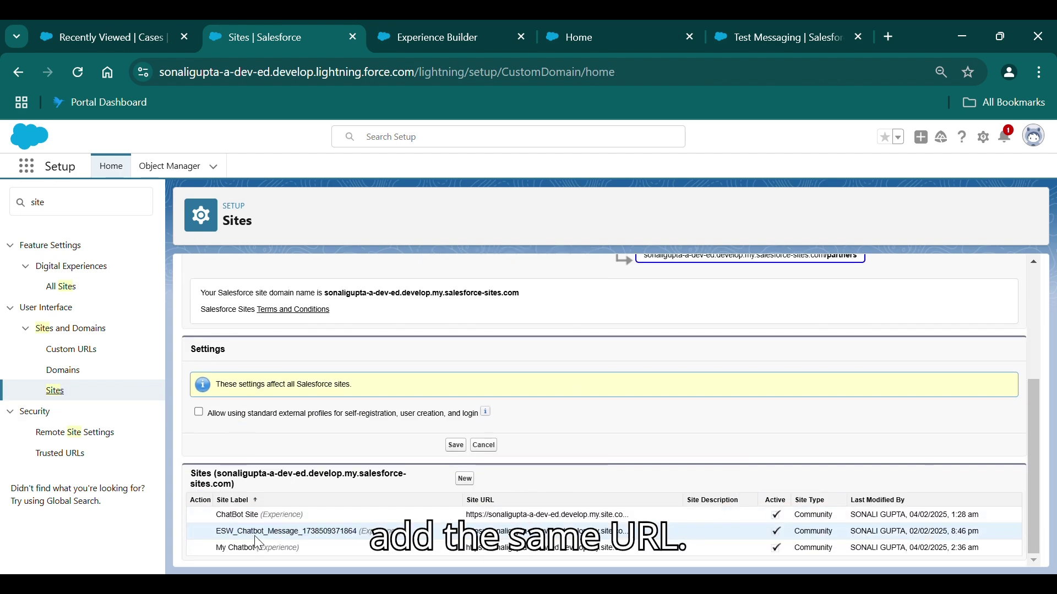
pyautogui.click(248, 532)
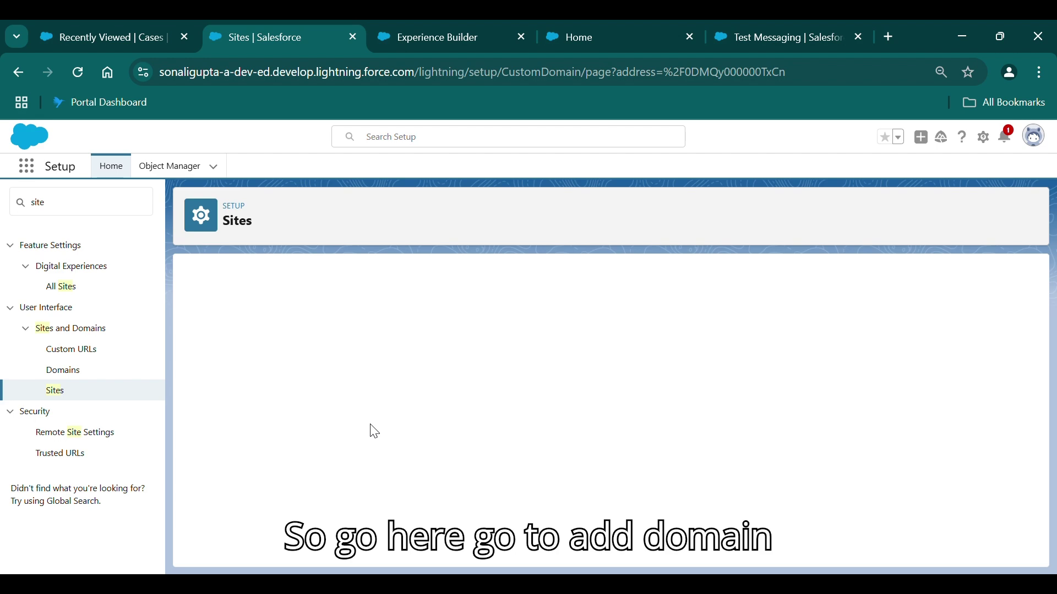
# Add the same site domain to the ESW_Chatbot_Message site's Trusted Domains for Inline Frames and save it.
pyautogui.scroll(-5, 375, 431)
pyautogui.scroll(-2, 374, 432)
pyautogui.click(456, 302)
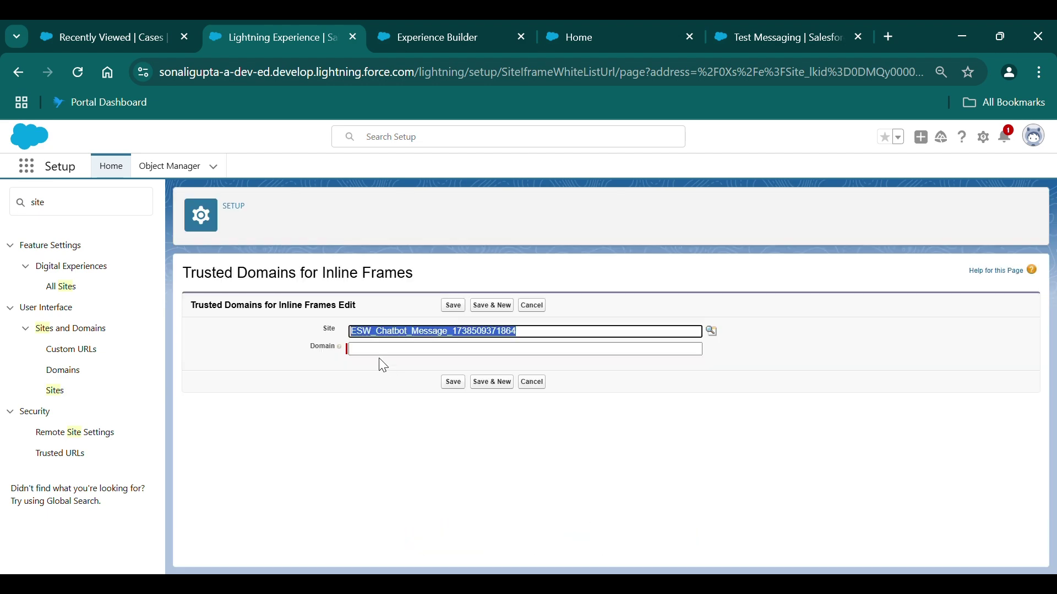
pyautogui.click(383, 362)
pyautogui.write('https://sonaligupta-a-dev-ed.develop.my.site.com/')
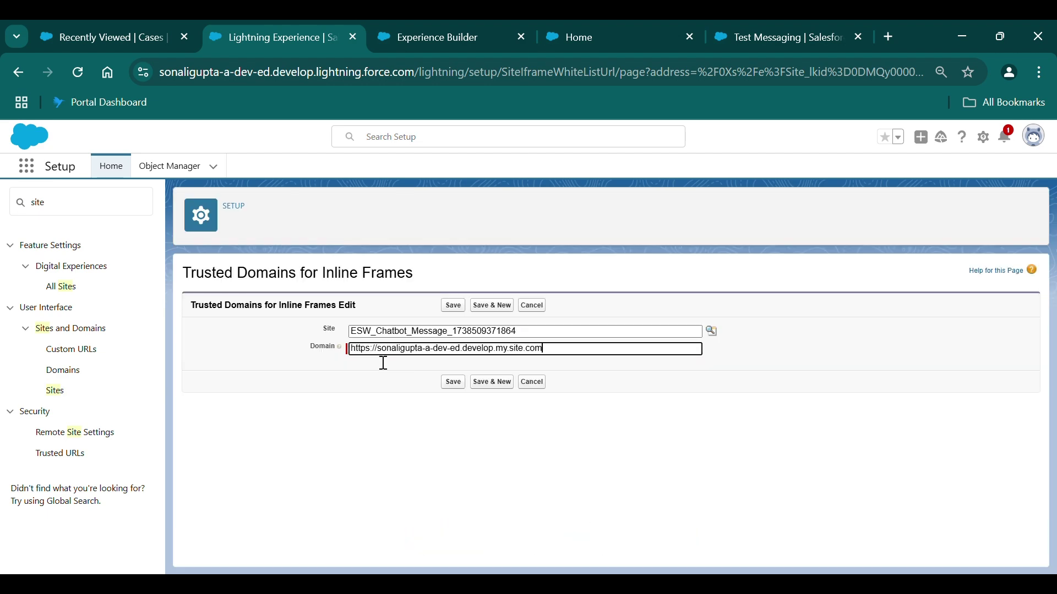
pyautogui.click(454, 382)
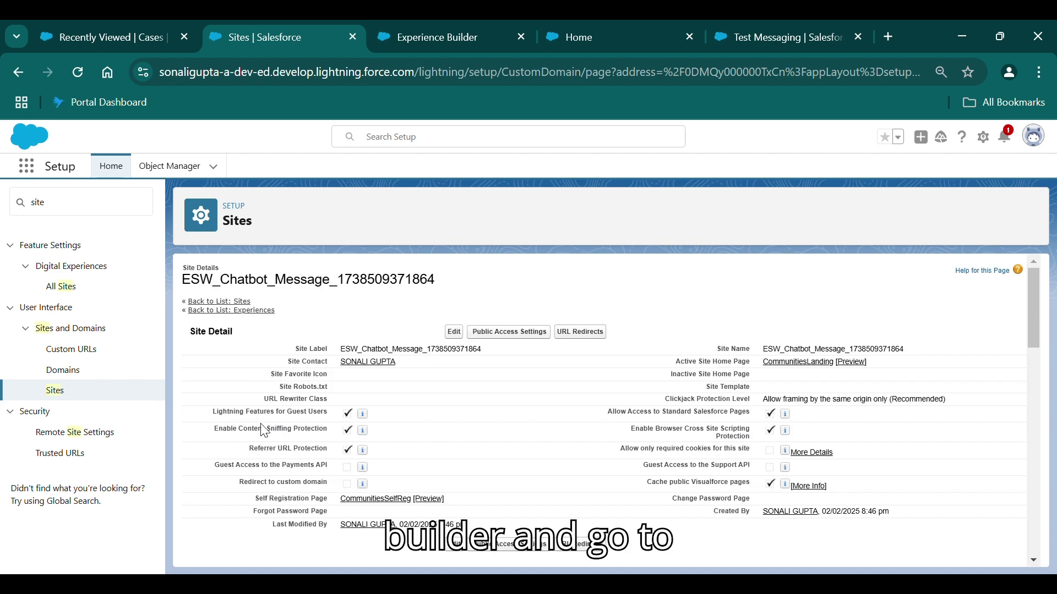
# Switch to Experience Builder and look over ChatBot Site's general settings and home page.
pyautogui.click(390, 21)
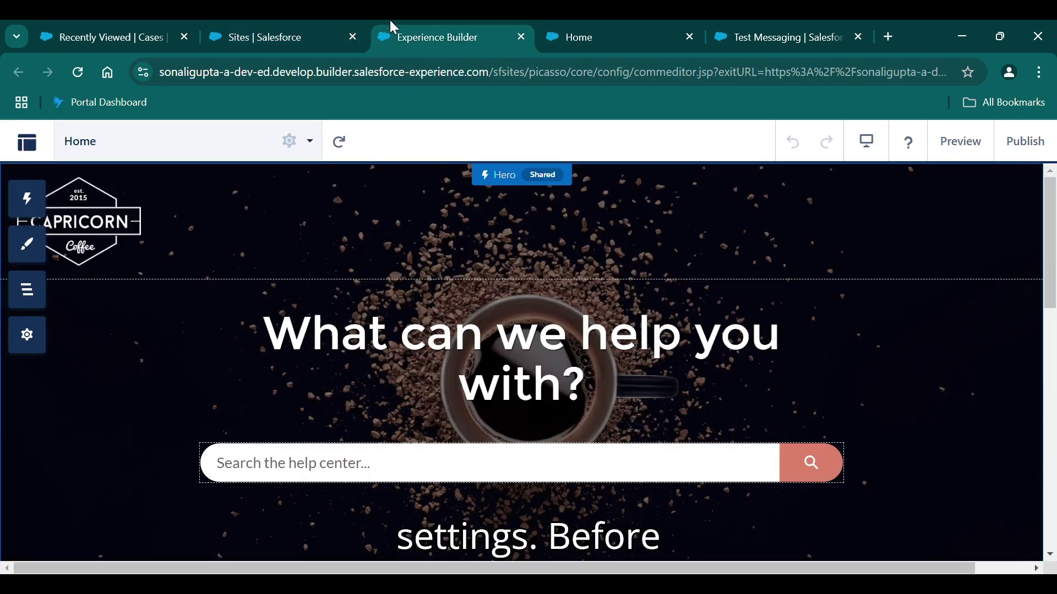
pyautogui.click(47, 340)
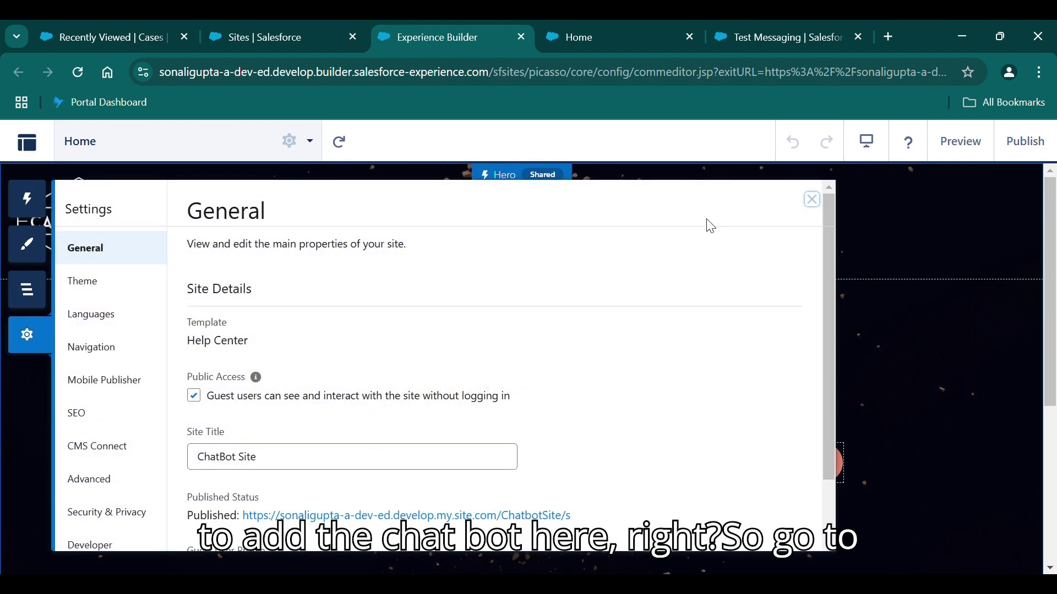
pyautogui.click(812, 200)
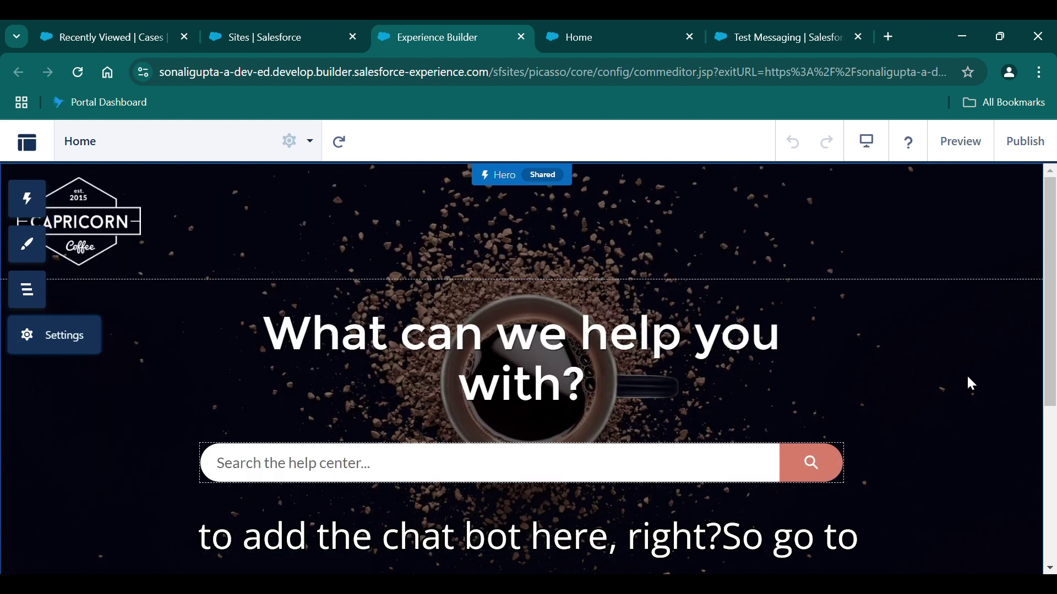
pyautogui.scroll(-2, 950, 453)
pyautogui.scroll(1, 950, 453)
pyautogui.scroll(1, 950, 454)
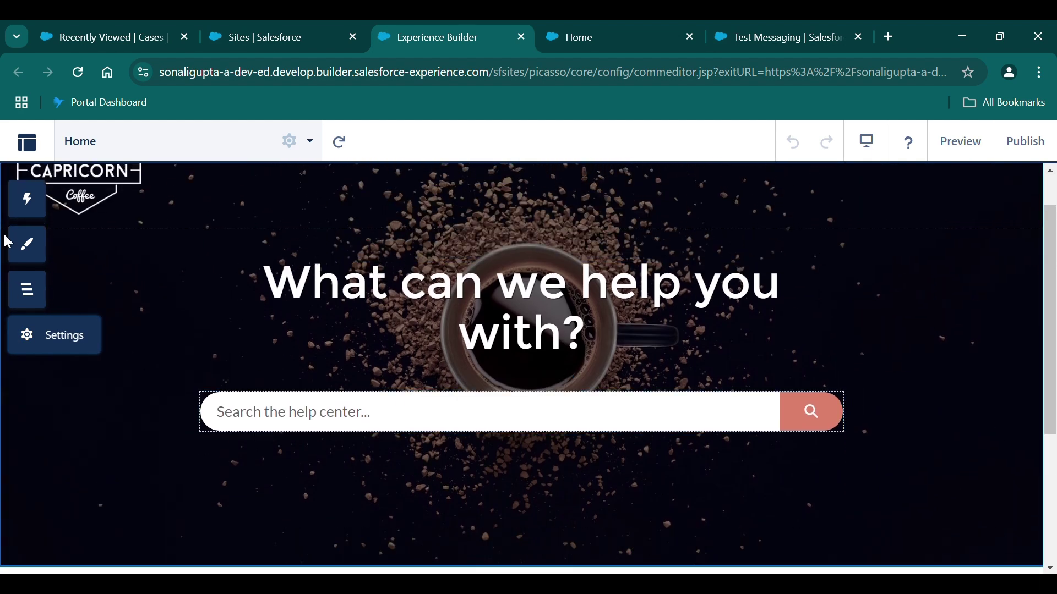
# Search the components for "emb" and add the Embedded Messaging component to the home page's footer.
pyautogui.click(38, 210)
pyautogui.click(116, 243)
pyautogui.write('emb')
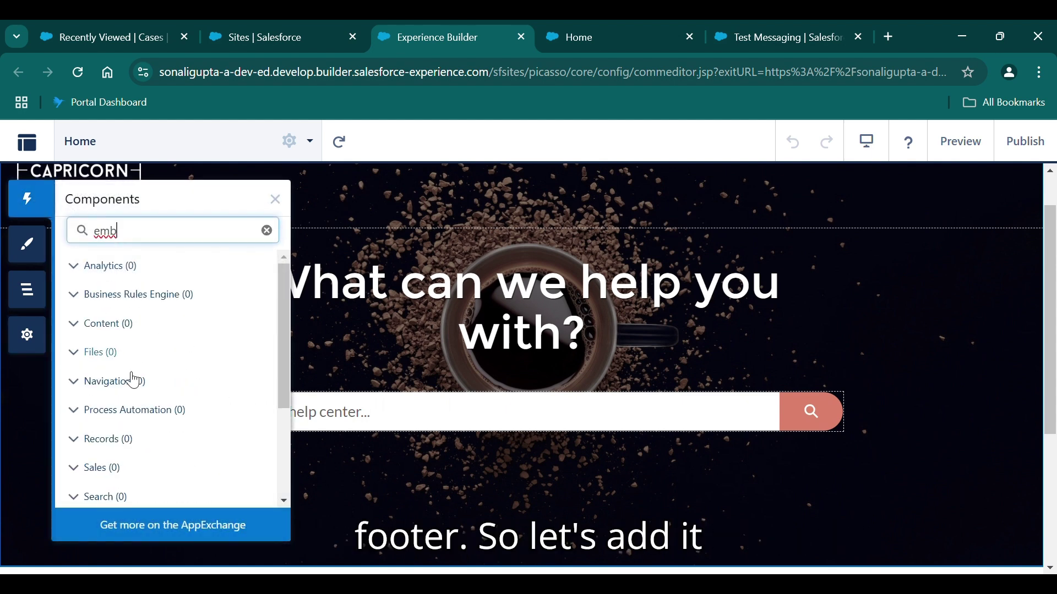
pyautogui.scroll(-3, 134, 380)
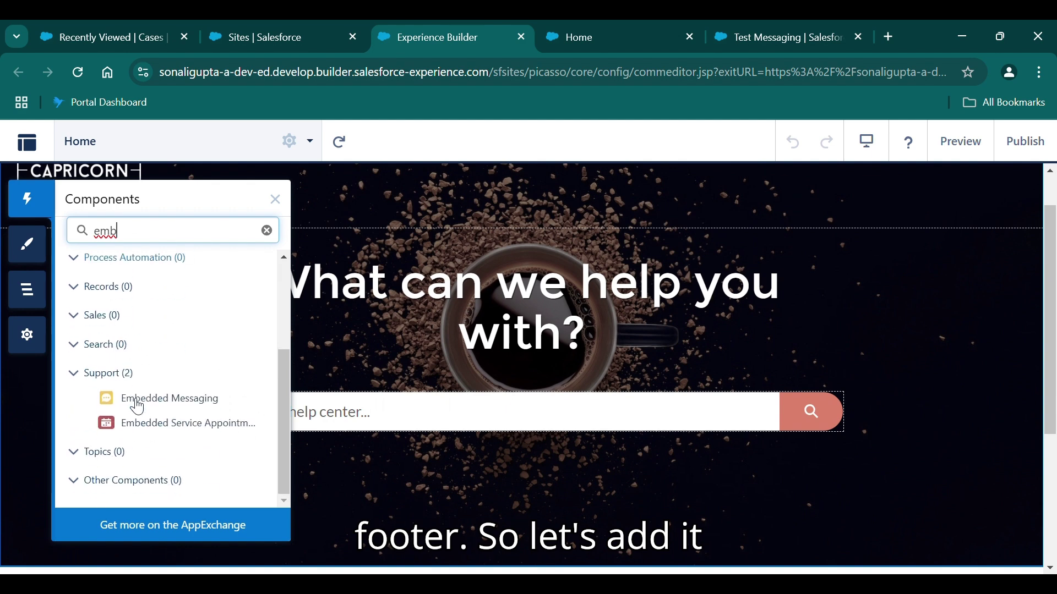
pyautogui.moveTo(139, 407); pyautogui.dragTo(819, 573)
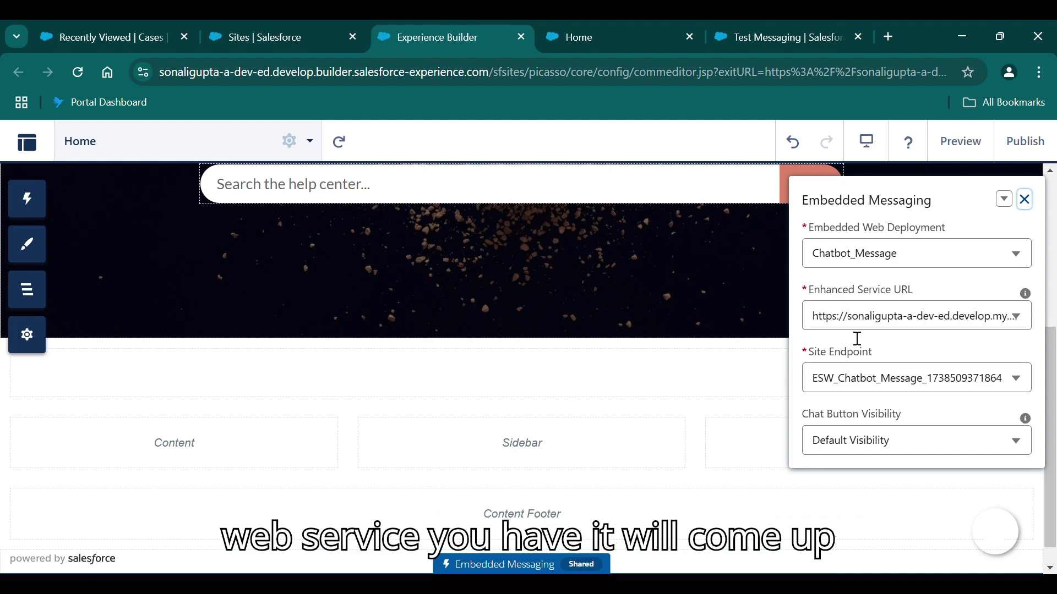
# Select the Chatbot_Message deployment for the Embedded Messaging component and set Chat Button Visibility to Always Visible.
pyautogui.click(838, 262)
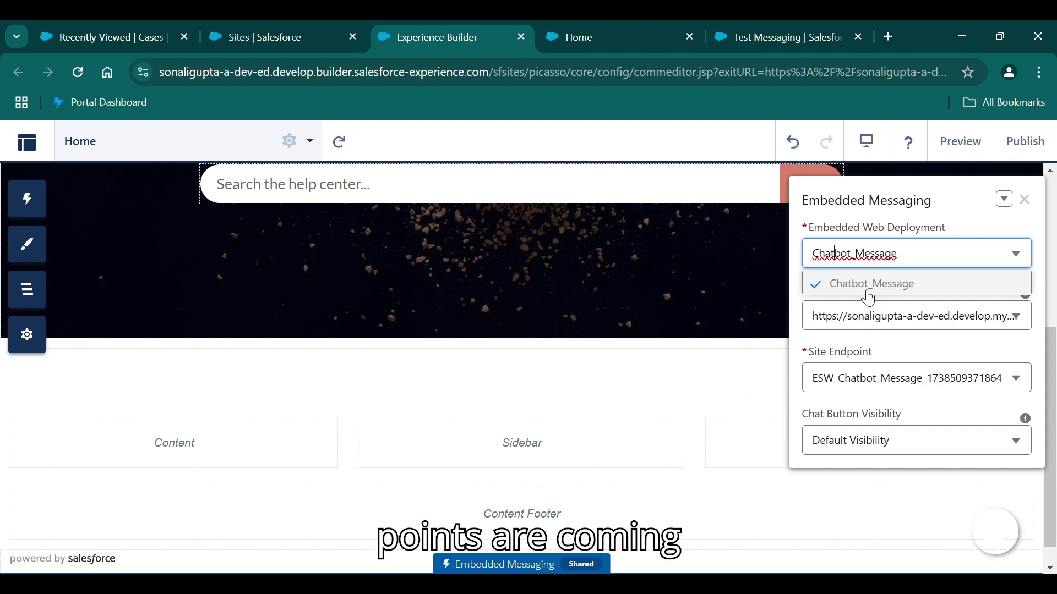
pyautogui.click(874, 285)
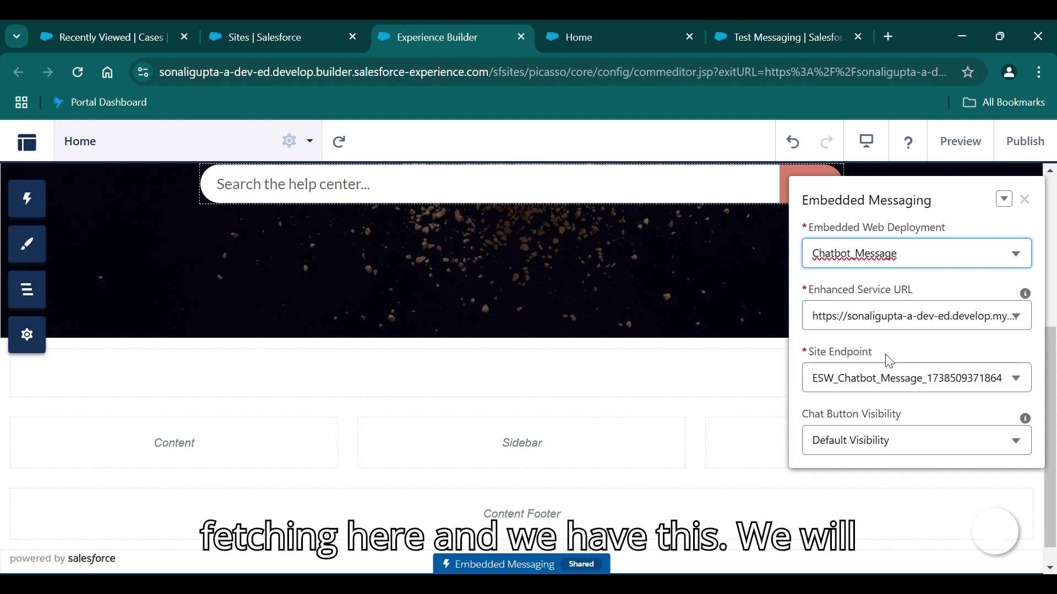
pyautogui.click(874, 442)
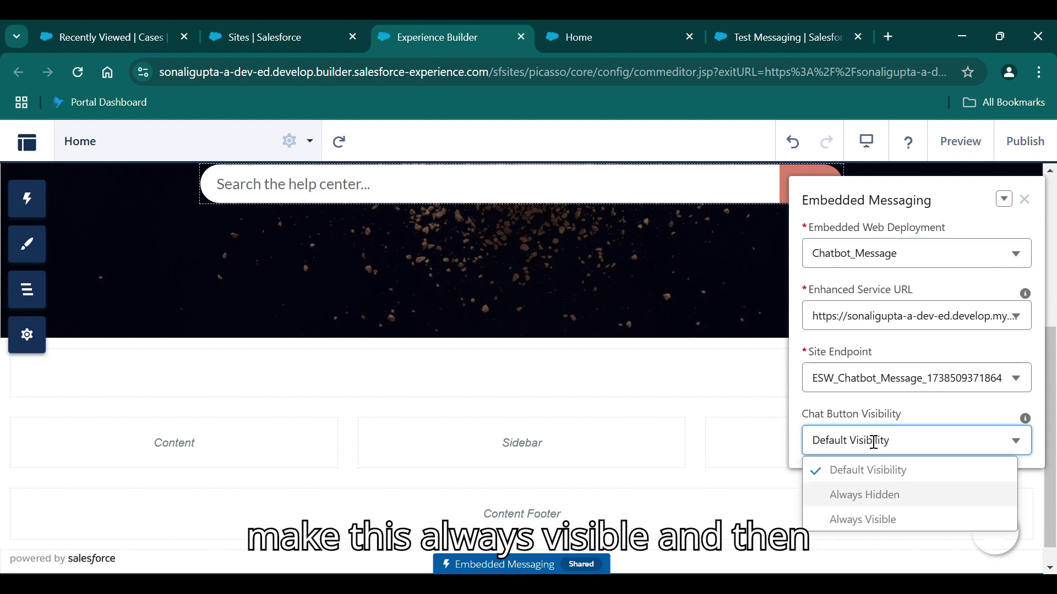
pyautogui.click(913, 521)
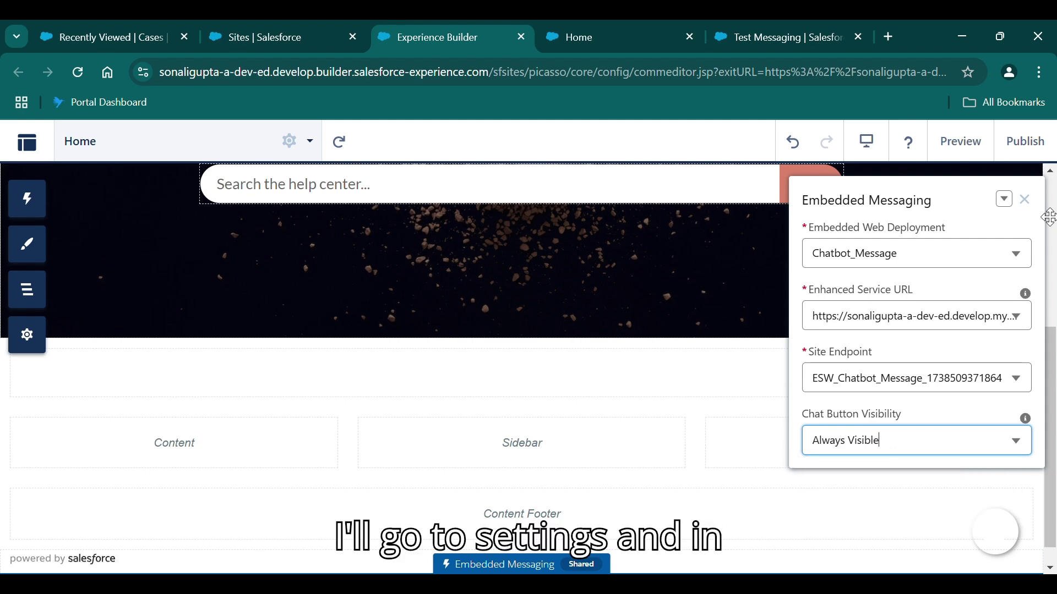
# Close the Embedded Messaging properties and look over the Advanced settings of ChatBot Site.
pyautogui.click(1033, 210)
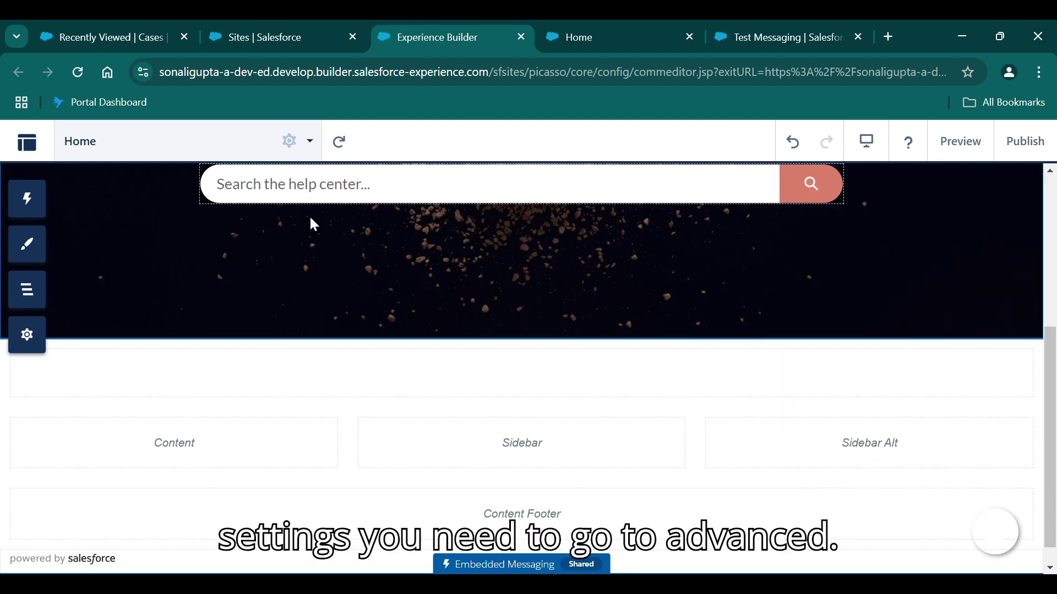
pyautogui.click(33, 337)
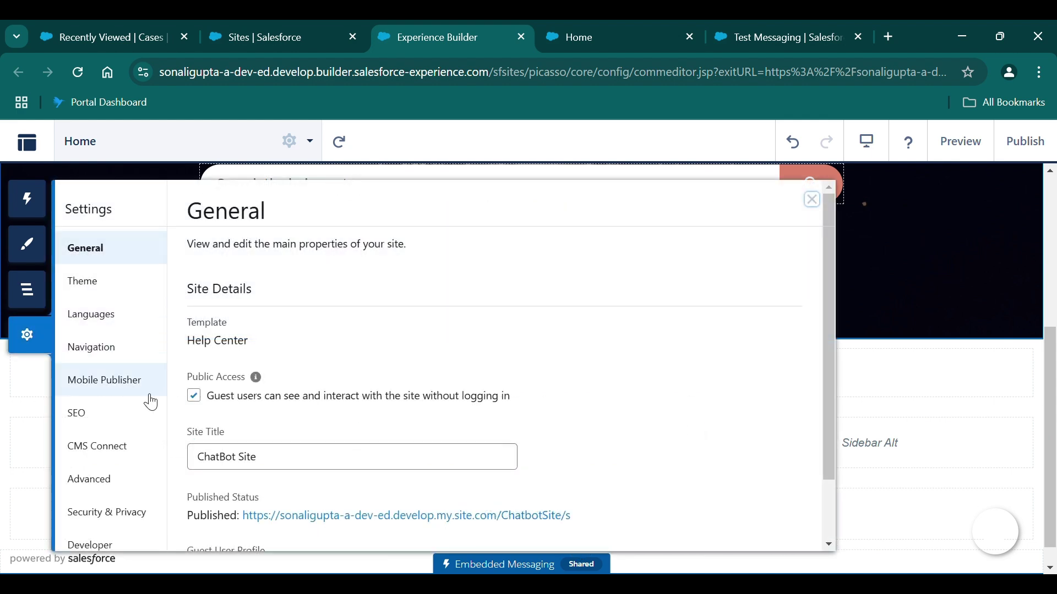
pyautogui.click(117, 481)
pyautogui.scroll(-5, 322, 425)
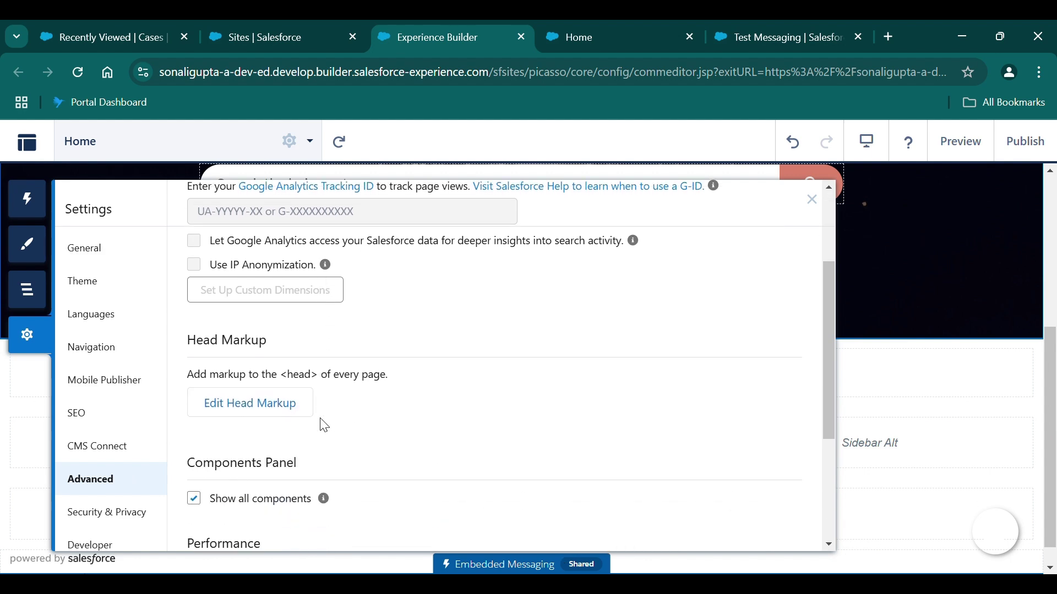
pyautogui.scroll(-1, 324, 425)
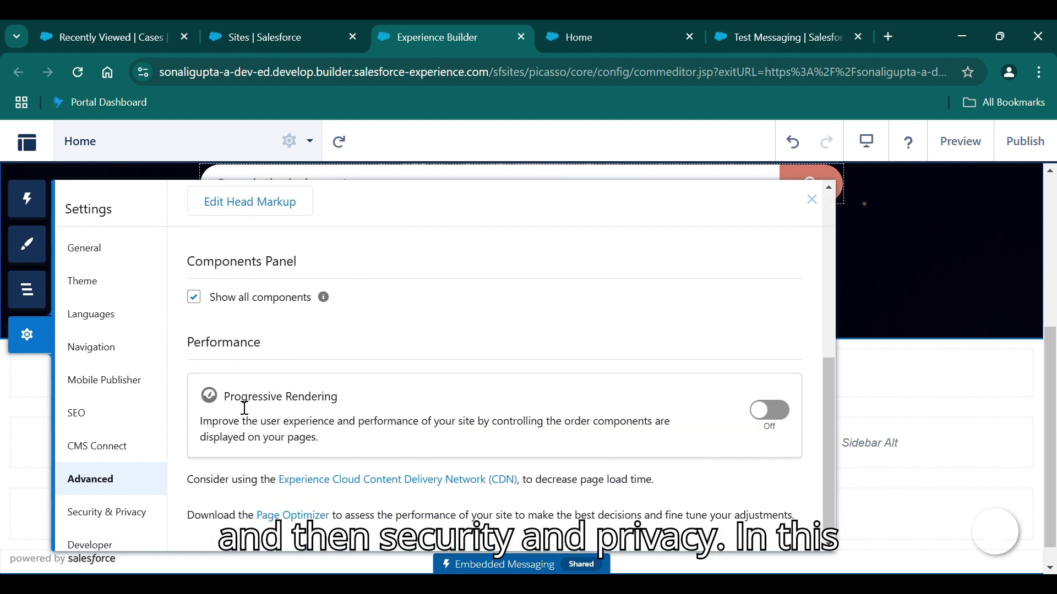
pyautogui.scroll(3, 330, 319)
pyautogui.scroll(3, 333, 321)
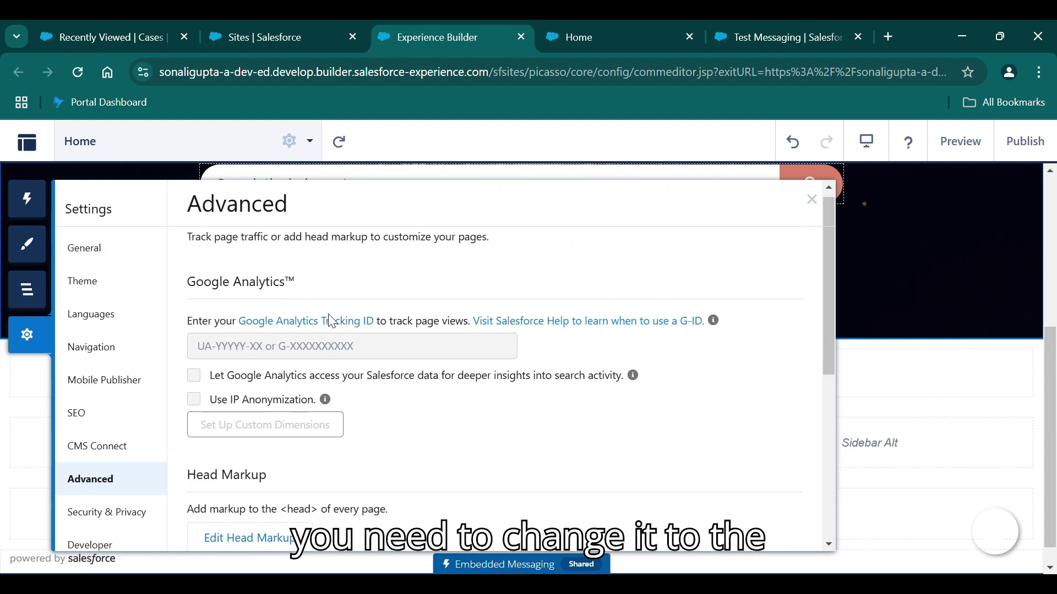
# In Security & Privacy, set the security level to Relaxed CSP: Permit Access to Inline Scripts and Allowed Hosts, and allow the switch.
pyautogui.click(133, 507)
pyautogui.scroll(-3, 261, 462)
pyautogui.scroll(-2, 262, 462)
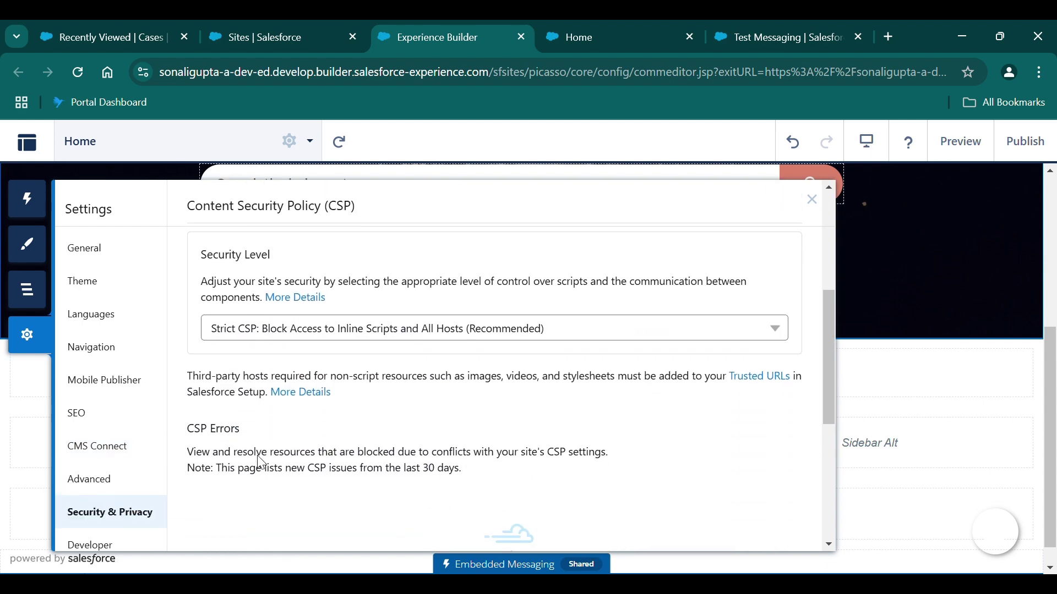
pyautogui.click(253, 335)
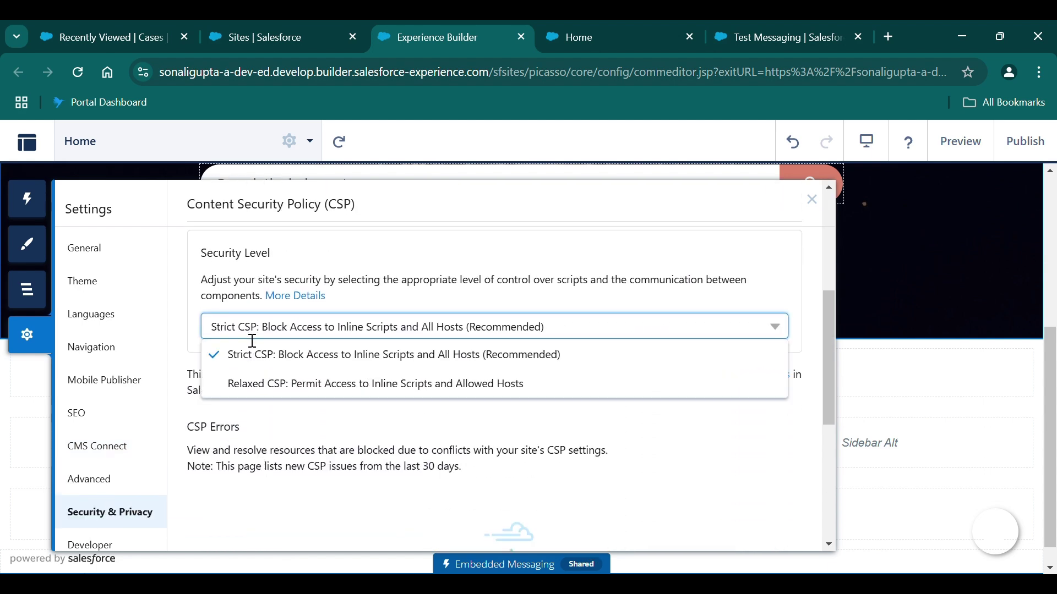
pyautogui.click(269, 377)
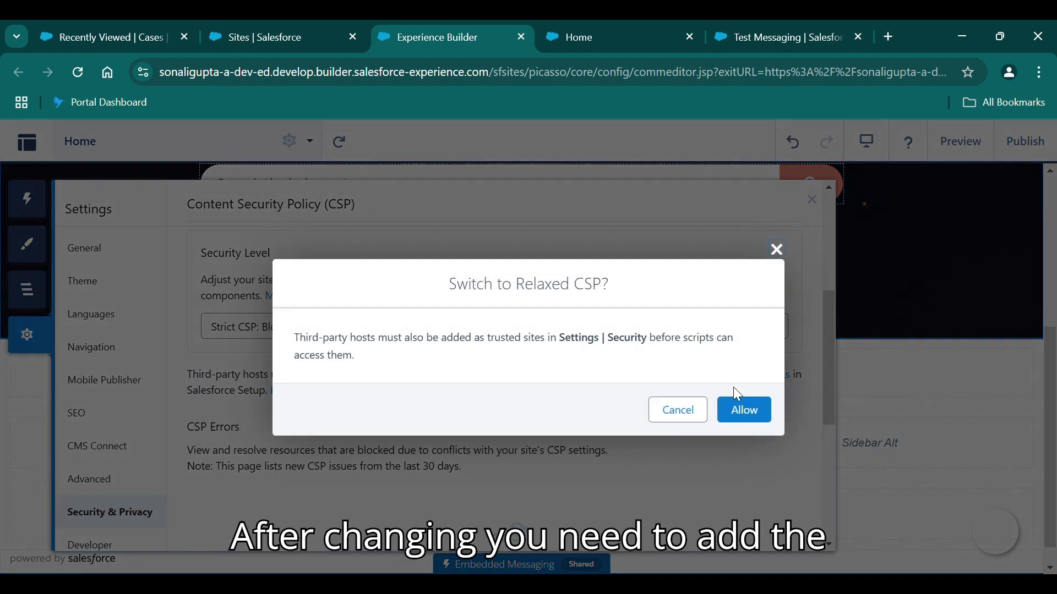
pyautogui.click(770, 419)
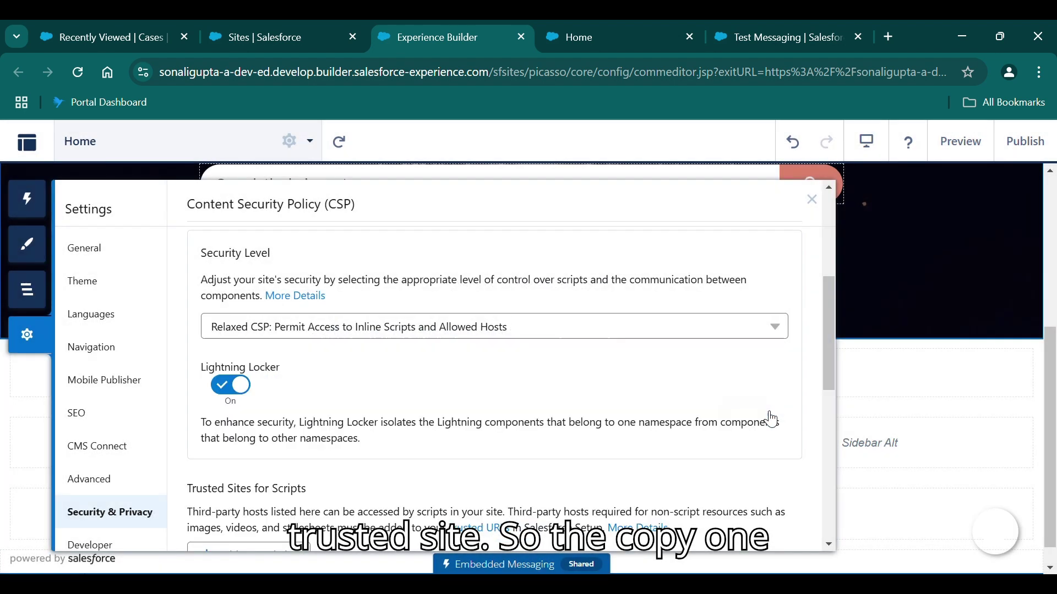
# Add an active trusted site for scripts named "Chatbot Site" with the site's my.site.com domain as its URL.
pyautogui.scroll(-3, 408, 335)
pyautogui.scroll(-1, 408, 334)
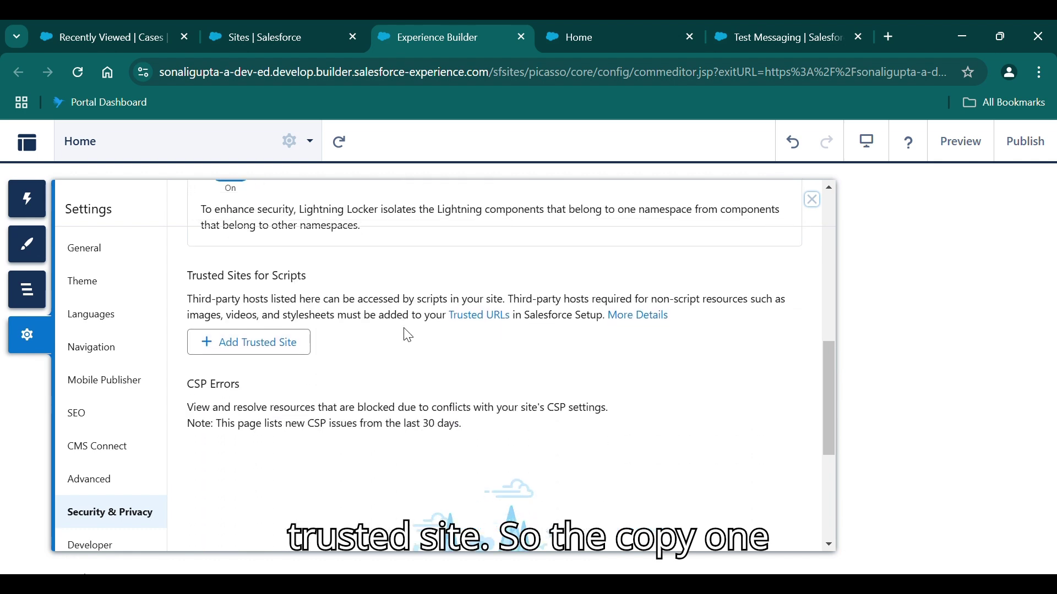
pyautogui.click(255, 356)
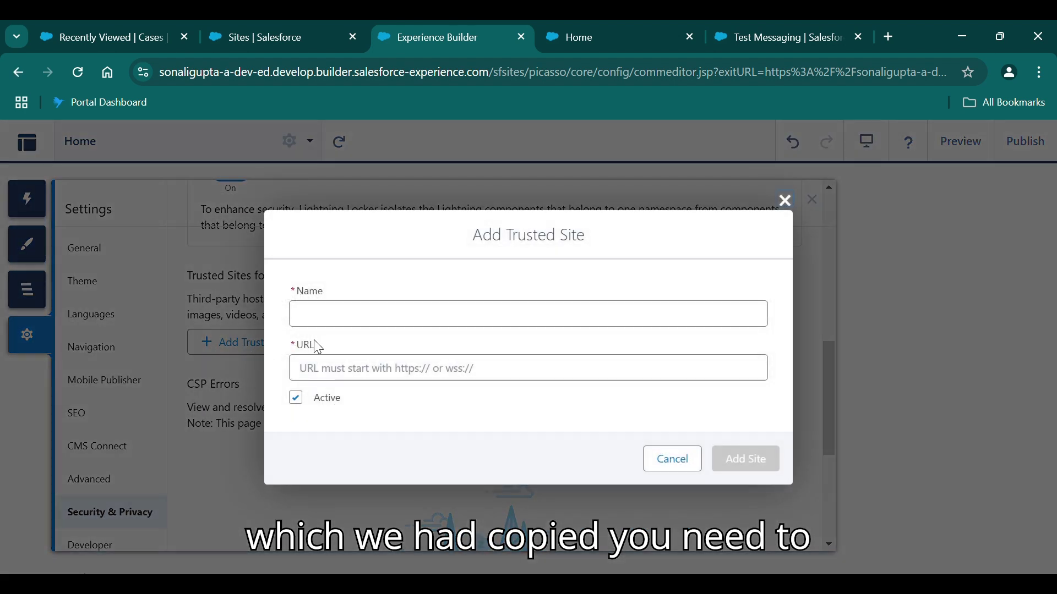
pyautogui.click(325, 327)
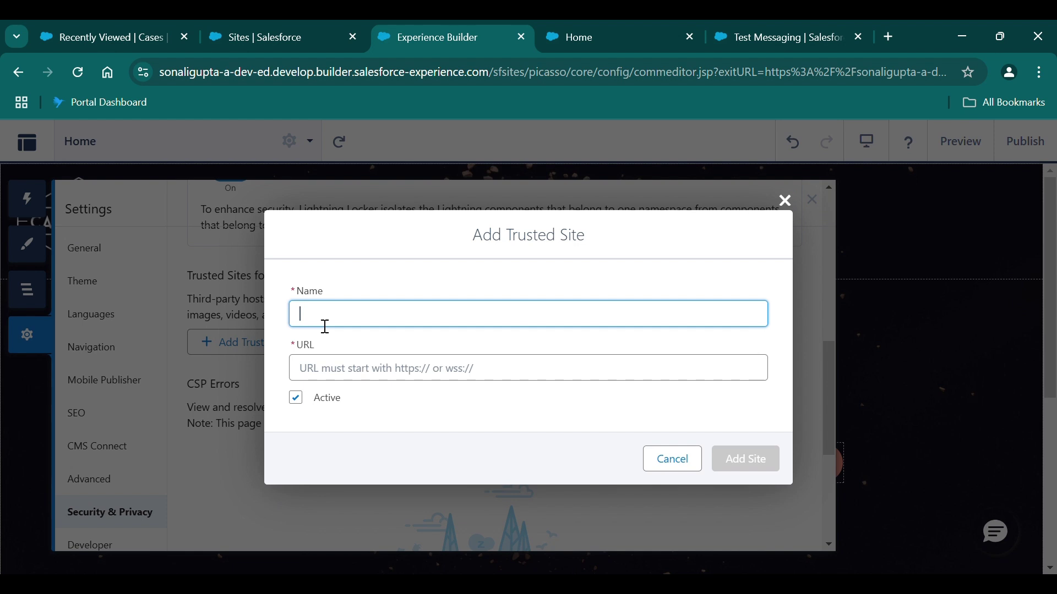
pyautogui.write('Chat')
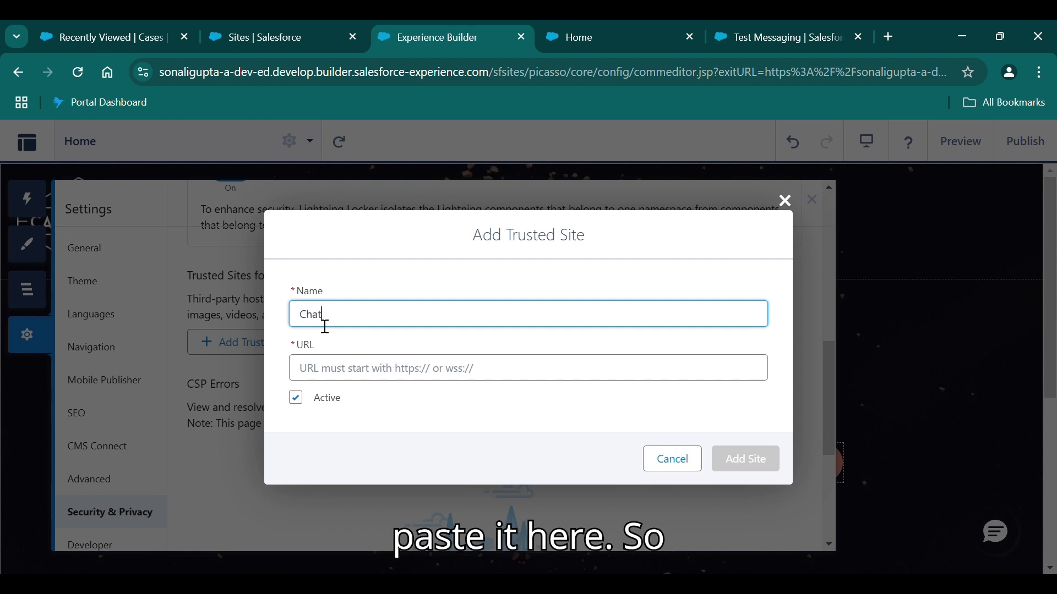
pyautogui.write('bot S')
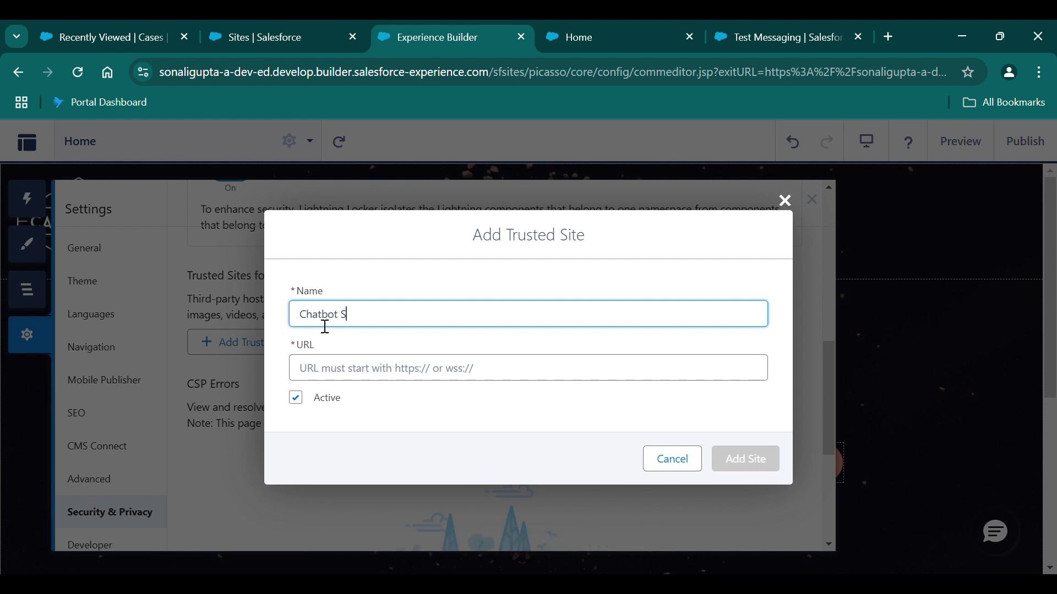
pyautogui.write('ite')
pyautogui.click(358, 364)
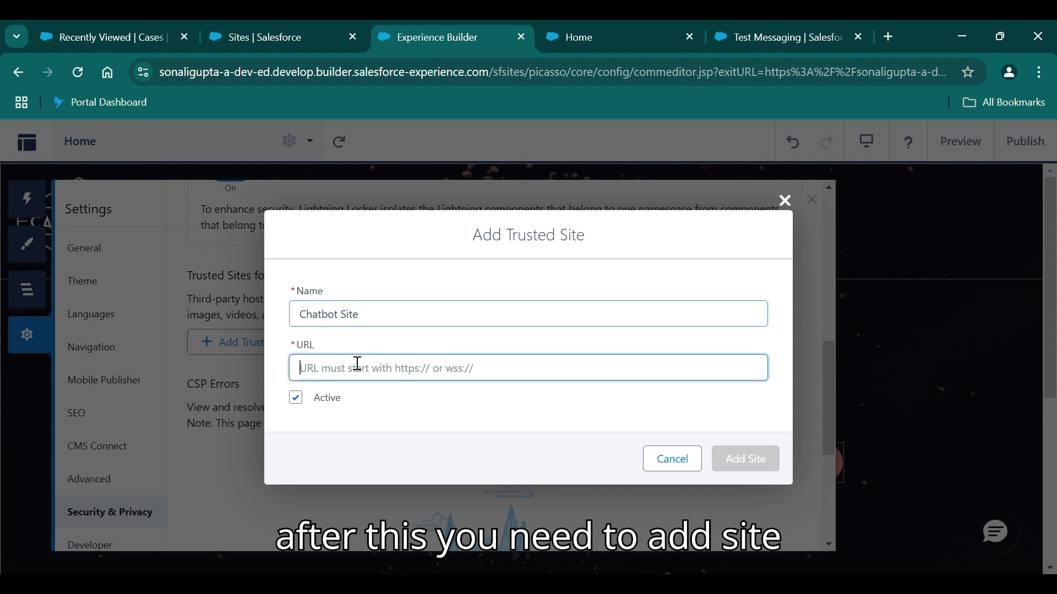
pyautogui.write('https://sonaligupta-a-dev-ed.develop.my.site.com/')
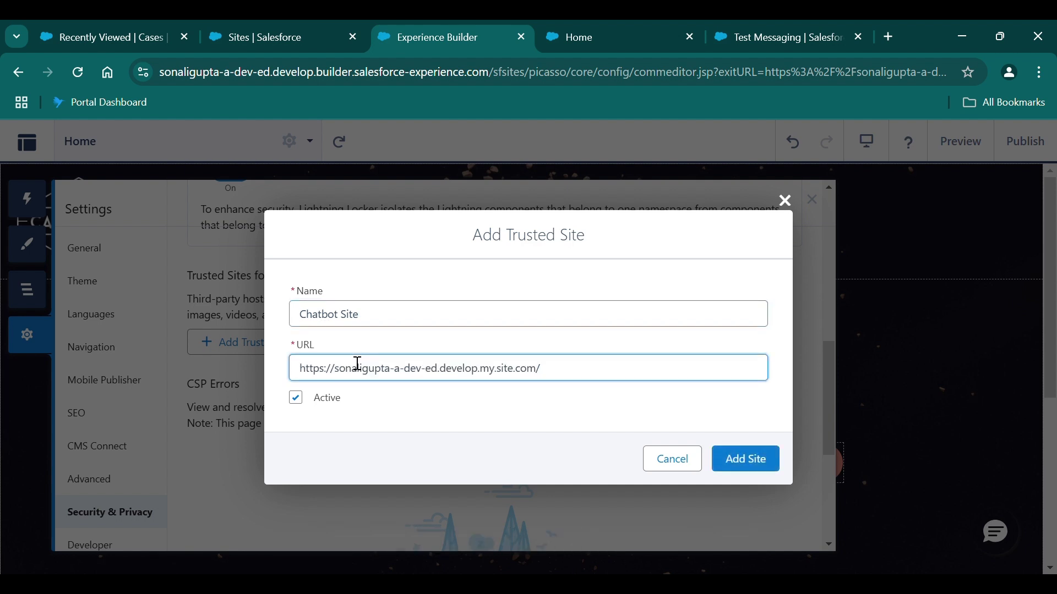
pyautogui.click(732, 462)
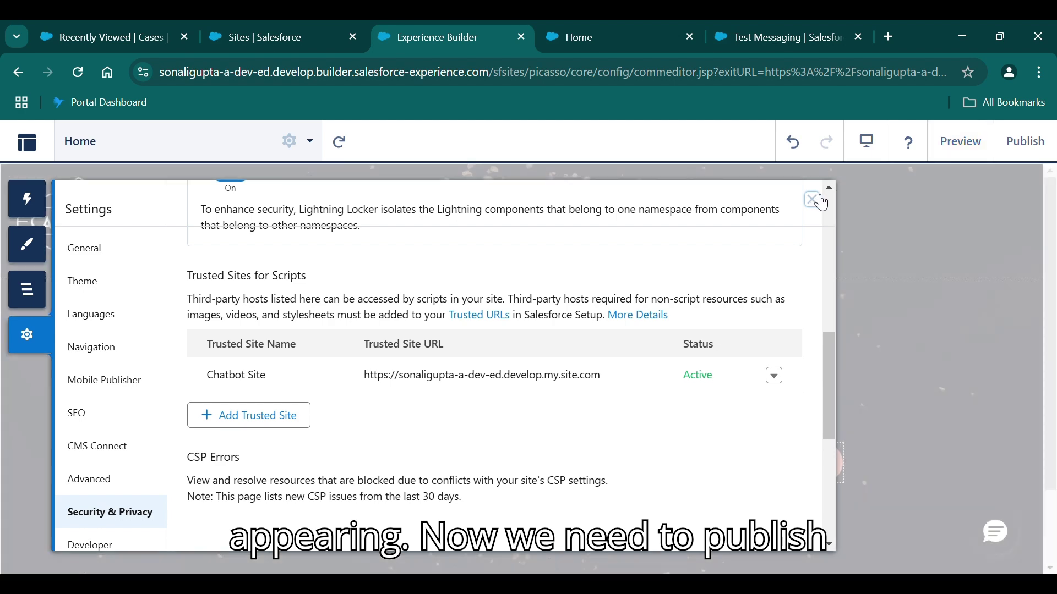
# Close the site settings and publish the ChatBot Site changes.
pyautogui.click(813, 199)
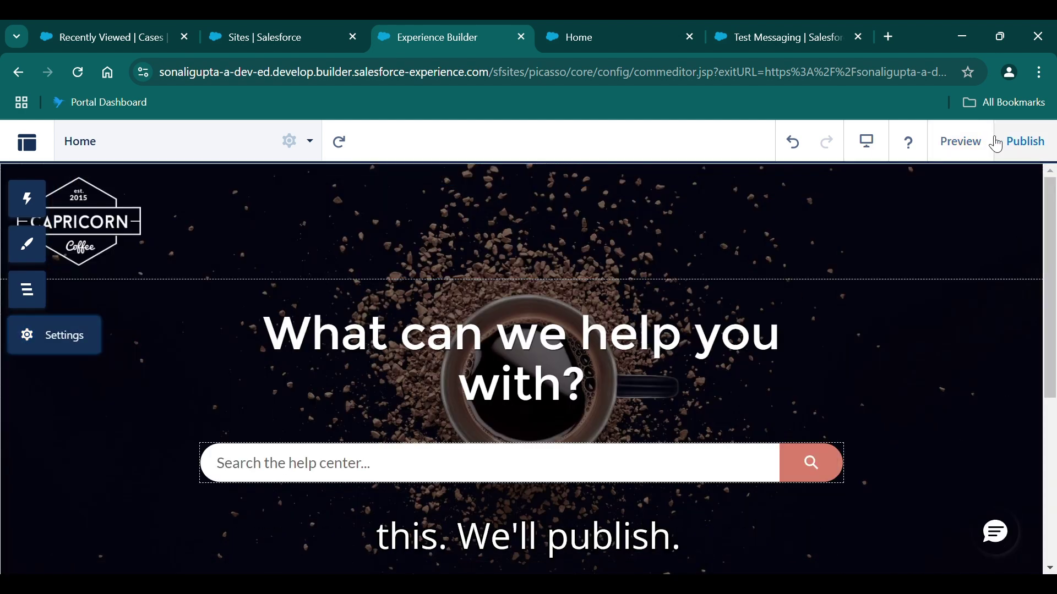
pyautogui.click(1025, 144)
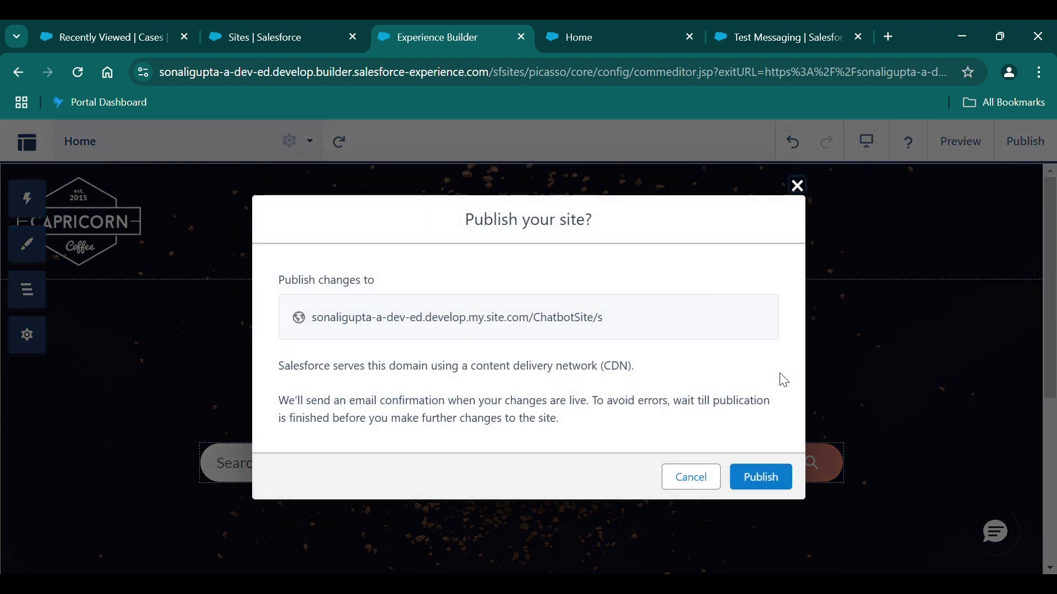
pyautogui.click(756, 491)
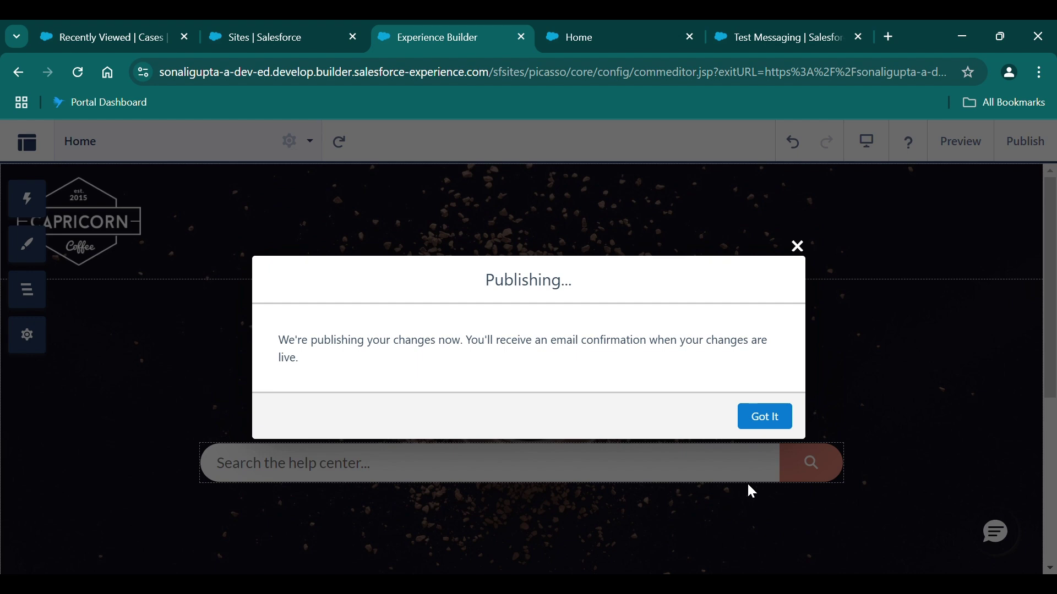
pyautogui.click(761, 428)
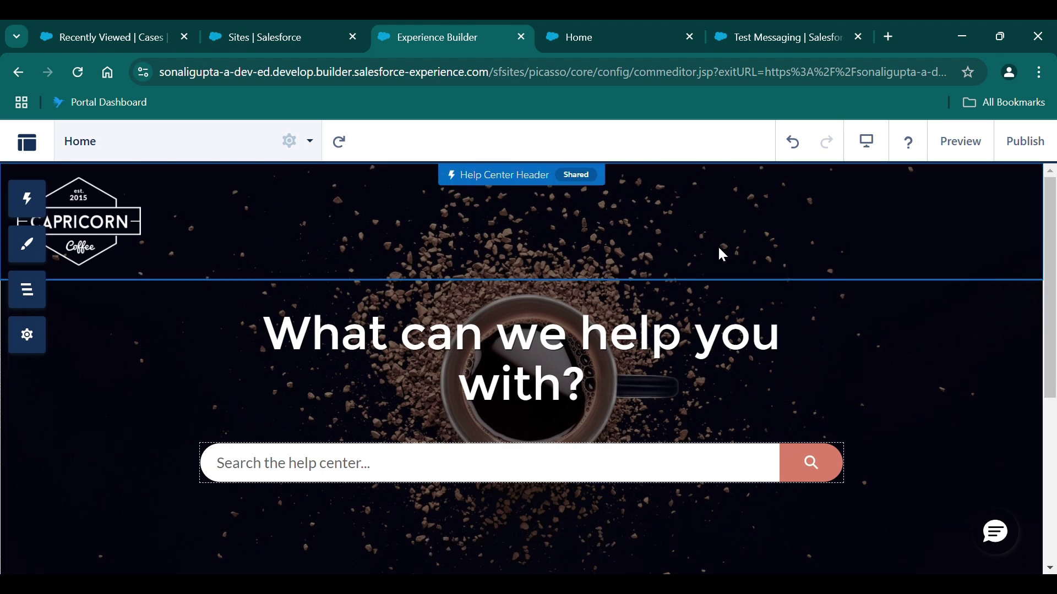
# Switch to the live ChatBot Site home page, reload it and check for the chat button.
pyautogui.click(600, 29)
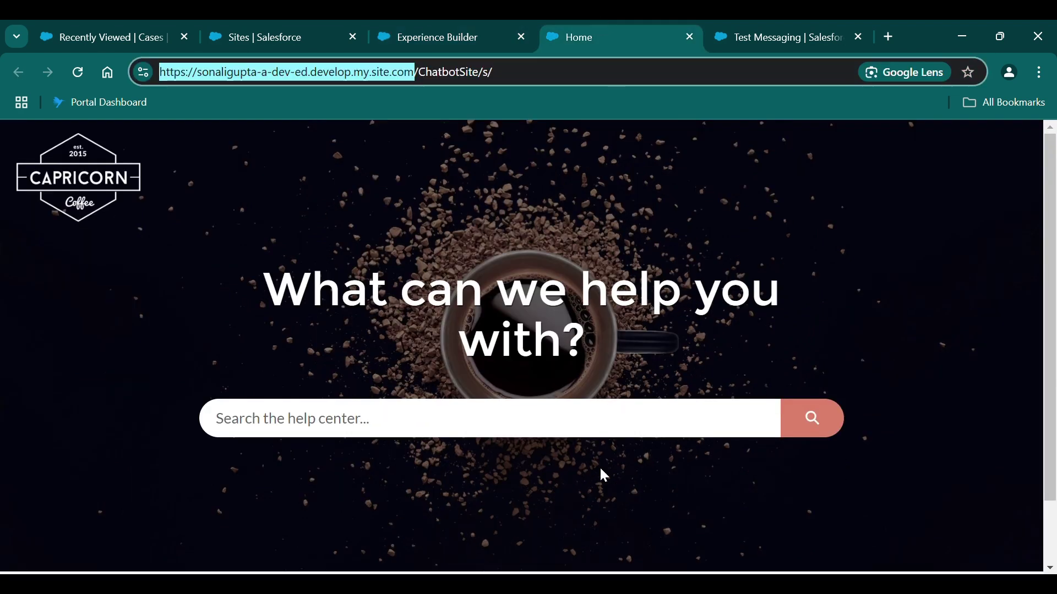
pyautogui.press('Return')
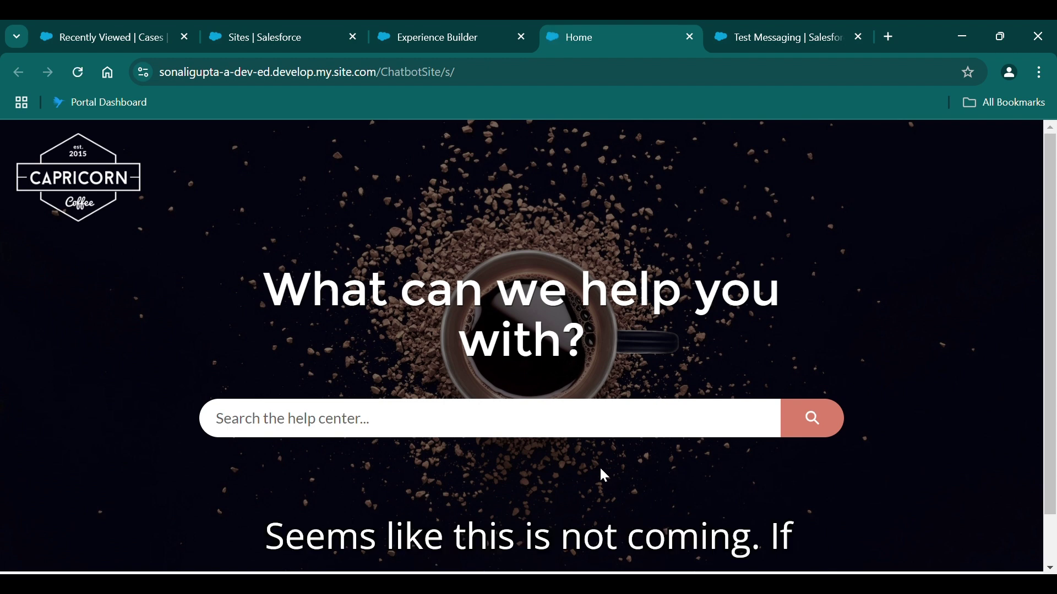
pyautogui.scroll(-1, 604, 475)
pyautogui.scroll(1, 604, 475)
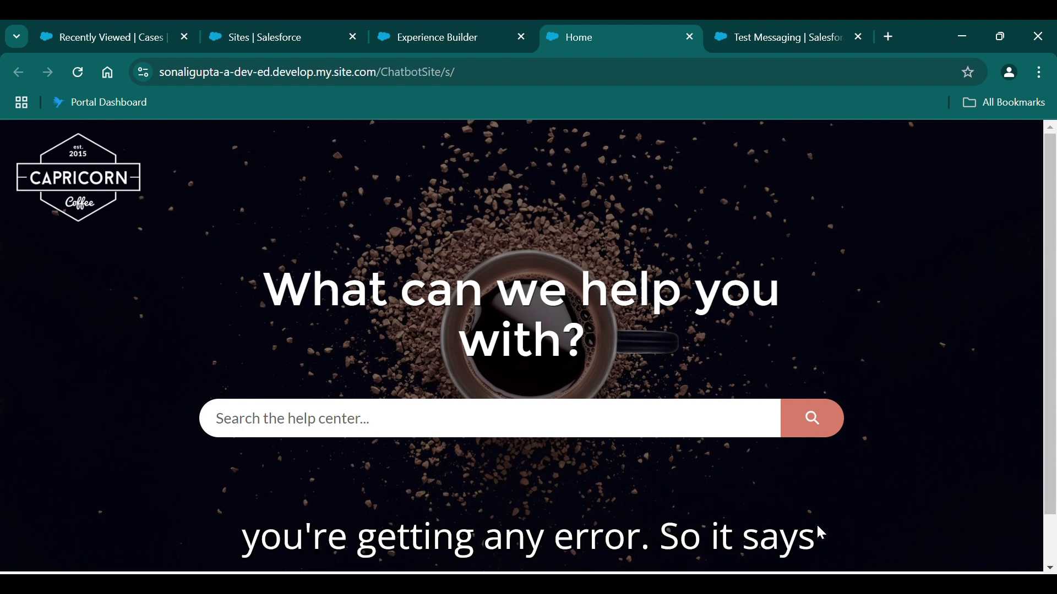
# Open the browser's developer console on the live site and examine the errors logged for the messaging component.
pyautogui.hotkey('ctrl', 'shift', 'i')
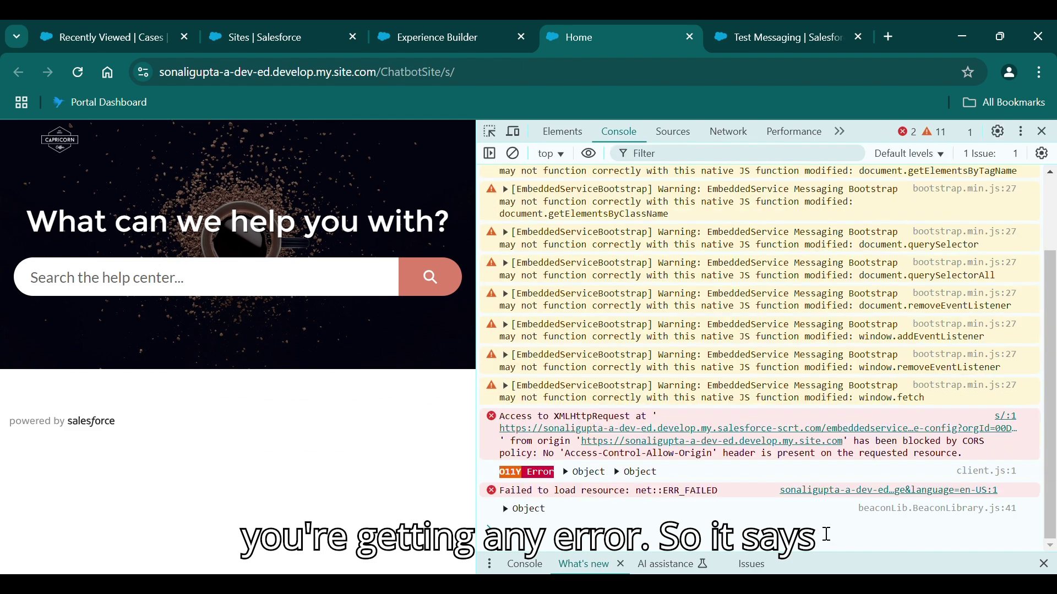
pyautogui.scroll(2, 727, 462)
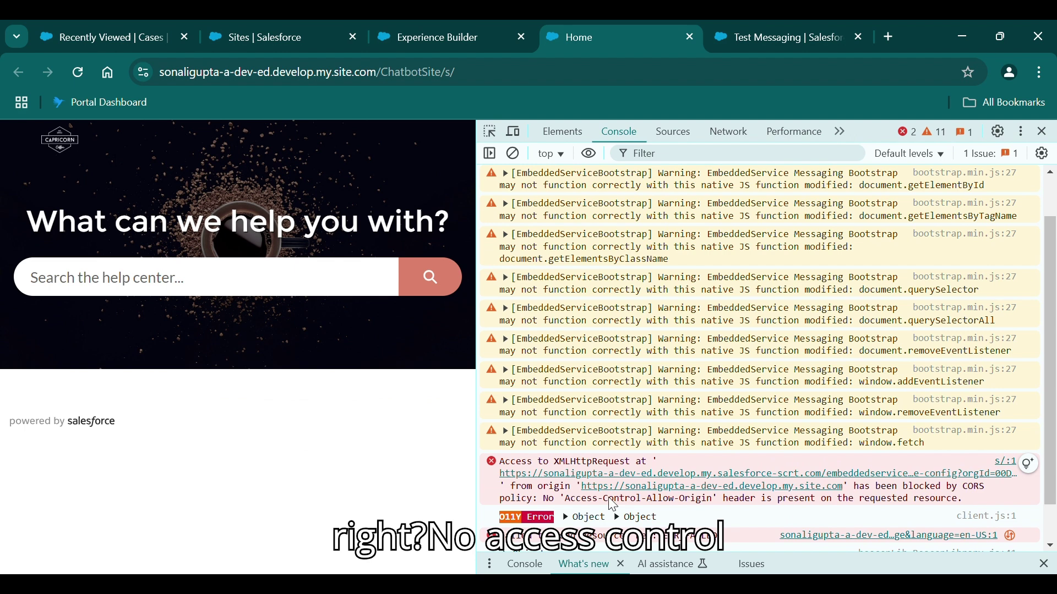
pyautogui.scroll(-1, 684, 502)
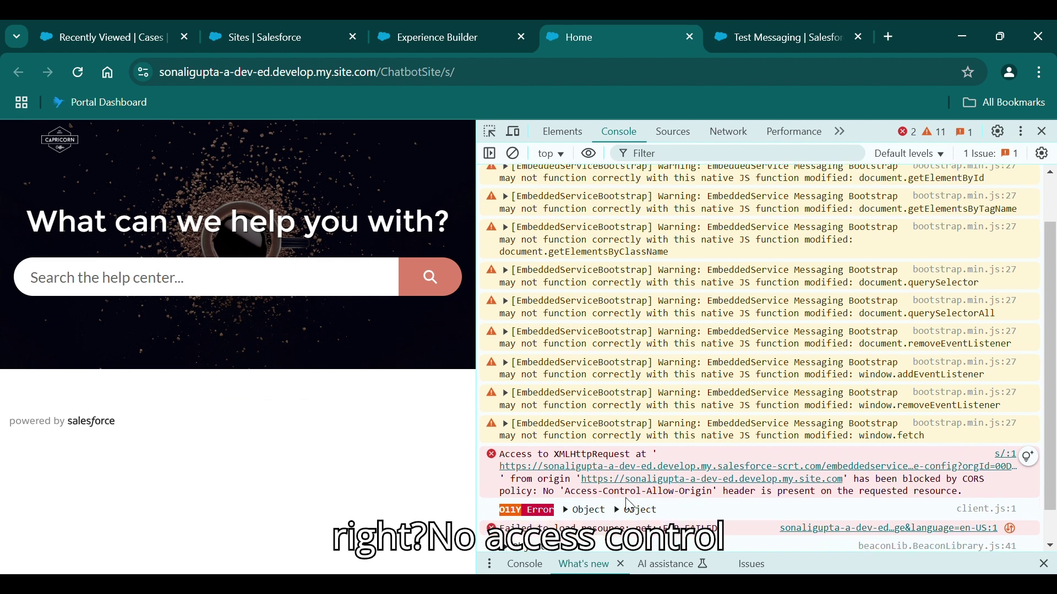
pyautogui.scroll(1, 660, 512)
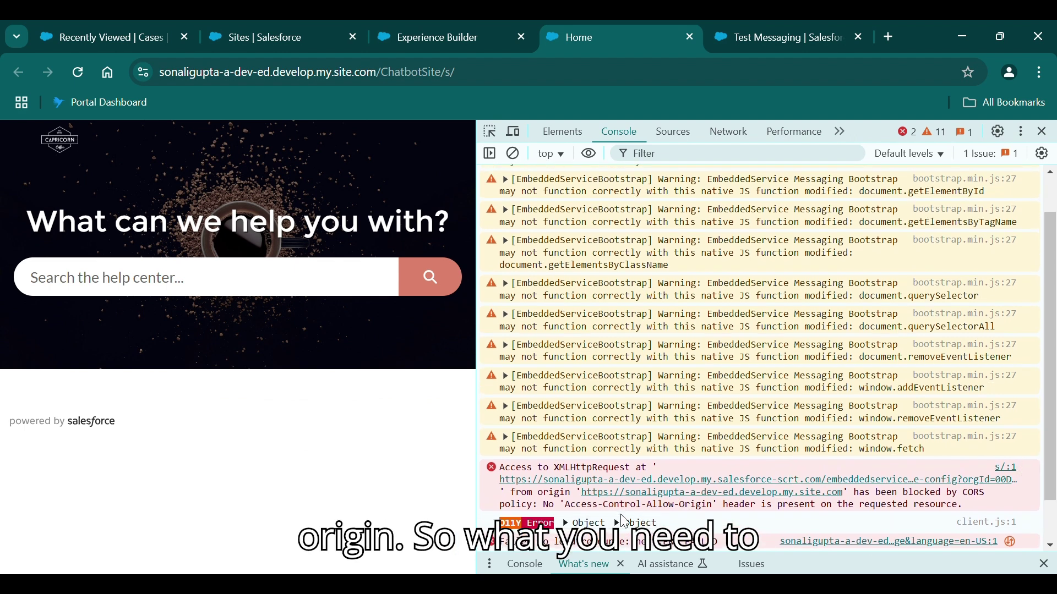
pyautogui.moveTo(640, 510)
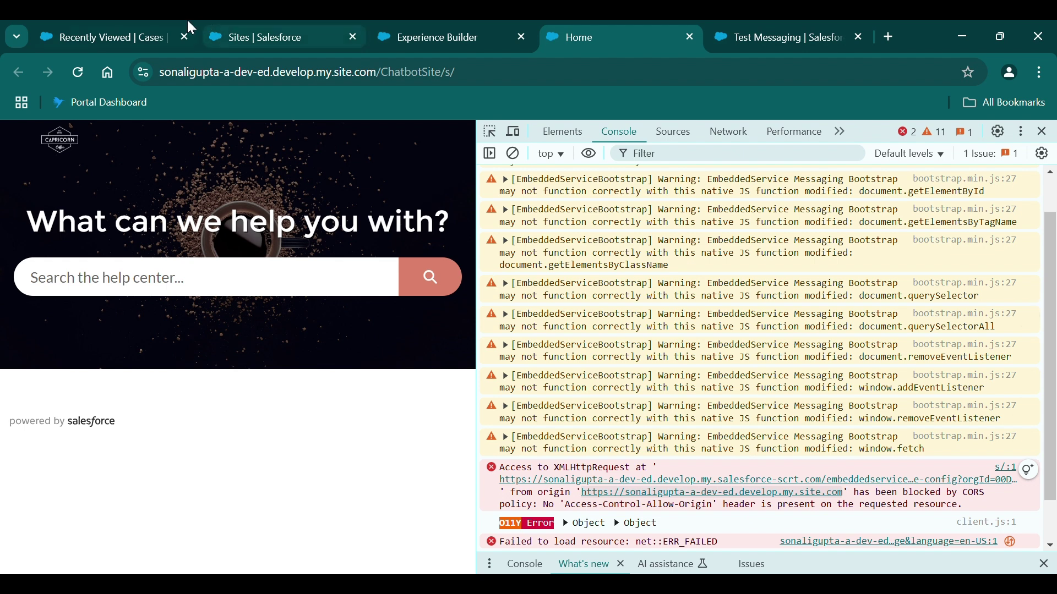
# Return to Salesforce Setup, search for "cors" and open the CORS allowed origins list.
pyautogui.click(283, 23)
pyautogui.click(12, 211)
pyautogui.write('c')
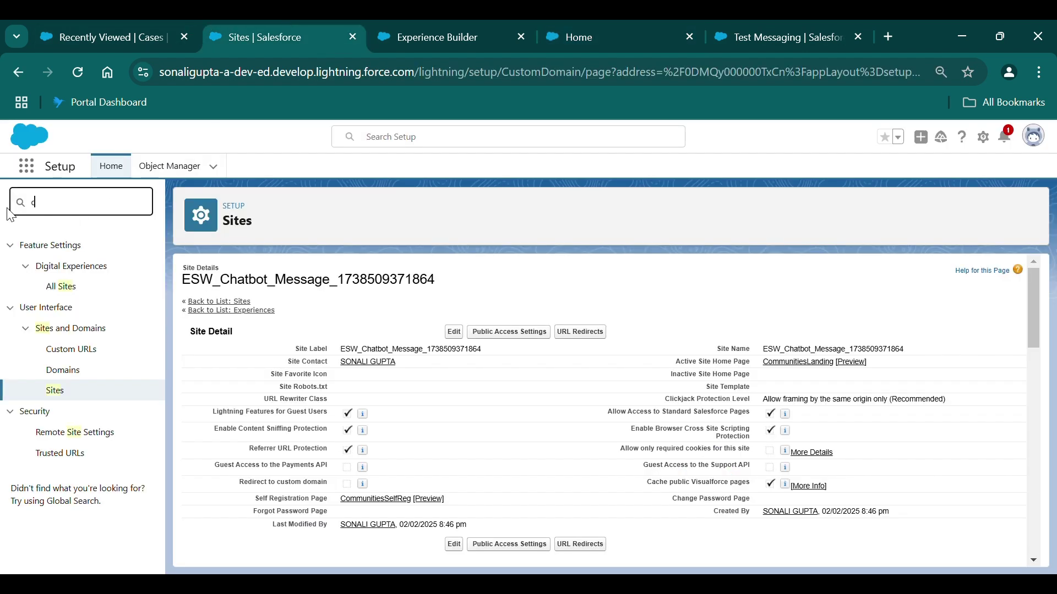
pyautogui.write('ors')
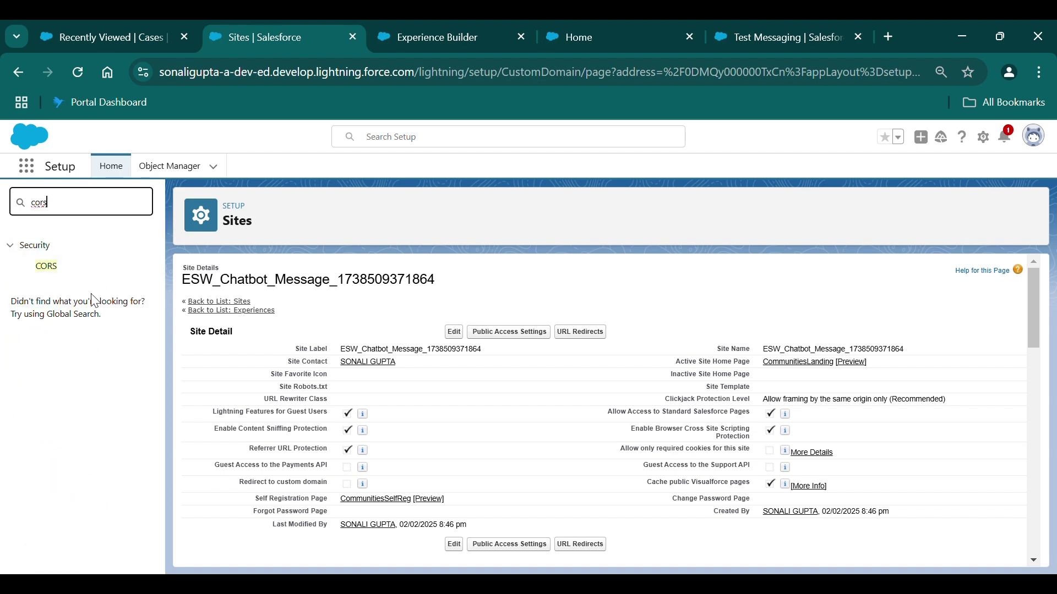
pyautogui.click(45, 269)
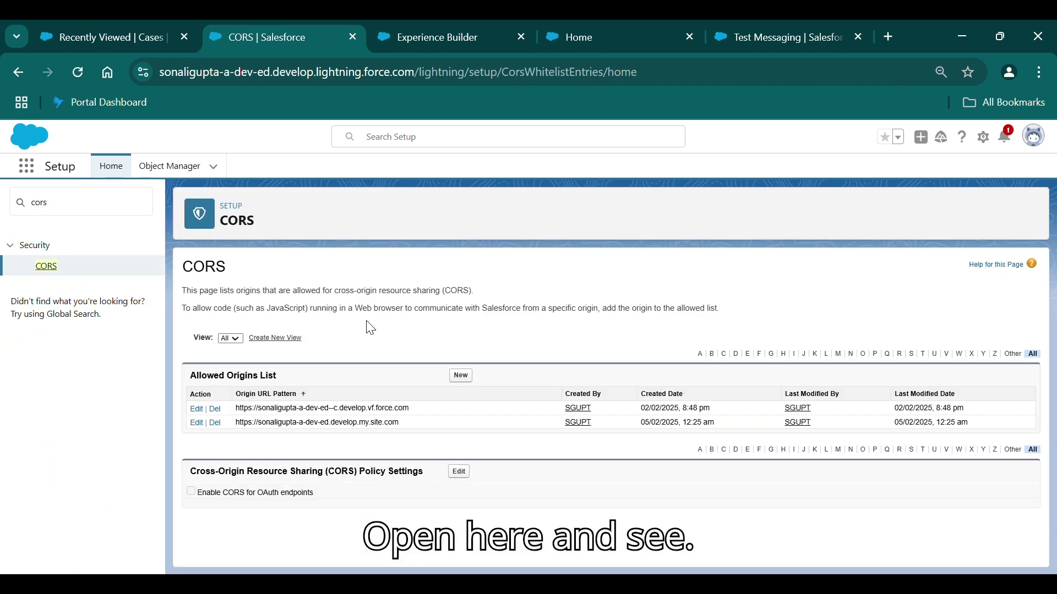
# Try to add the site's my.site.com domain as a new allowed origin URL pattern in CORS.
pyautogui.click(461, 377)
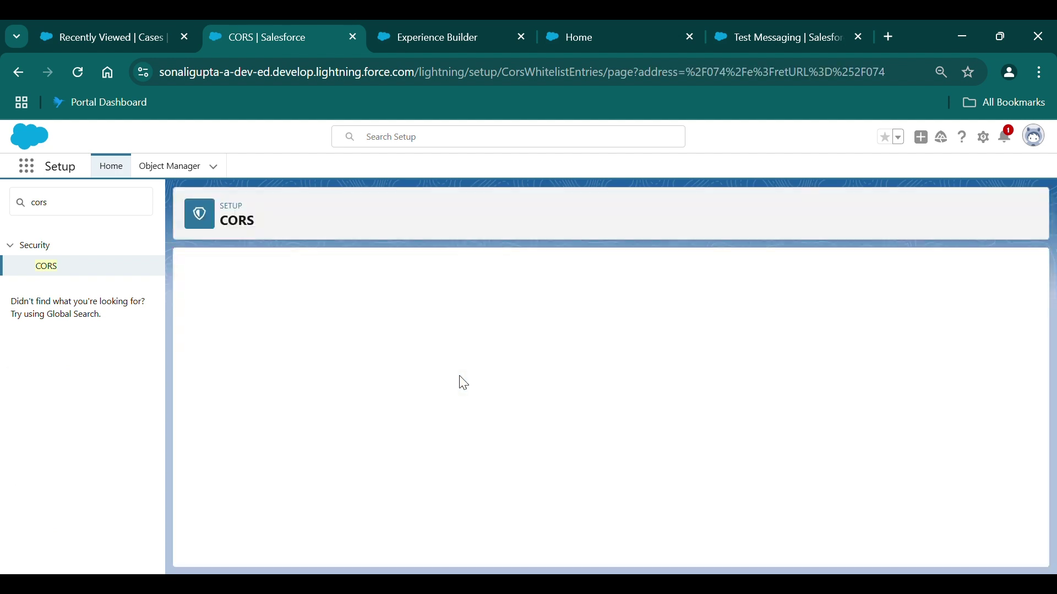
pyautogui.click(339, 381)
pyautogui.hotkey('ctrl', 'v')
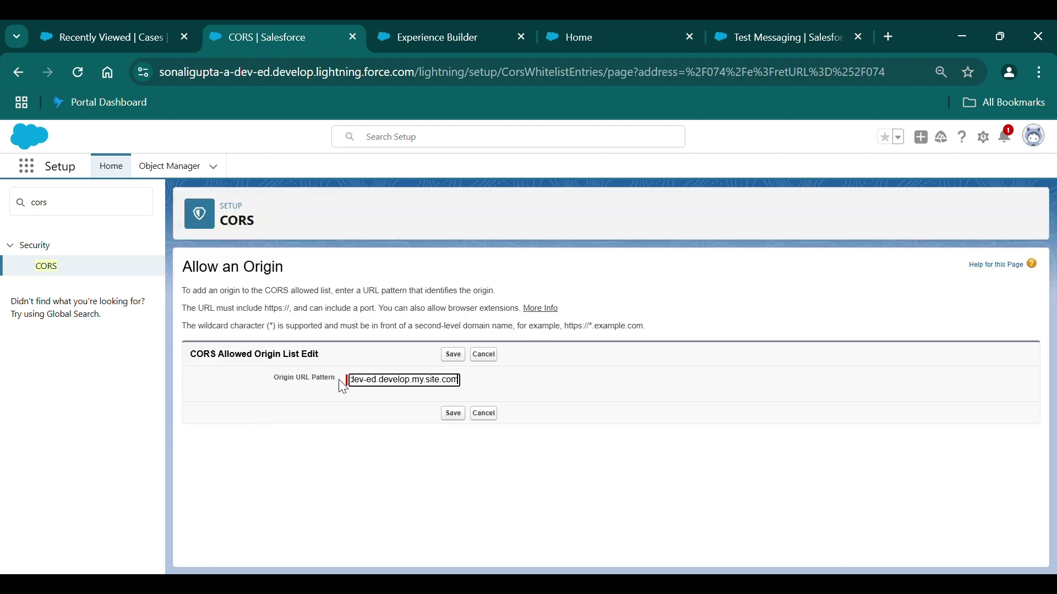
pyautogui.write('m')
pyautogui.click(453, 355)
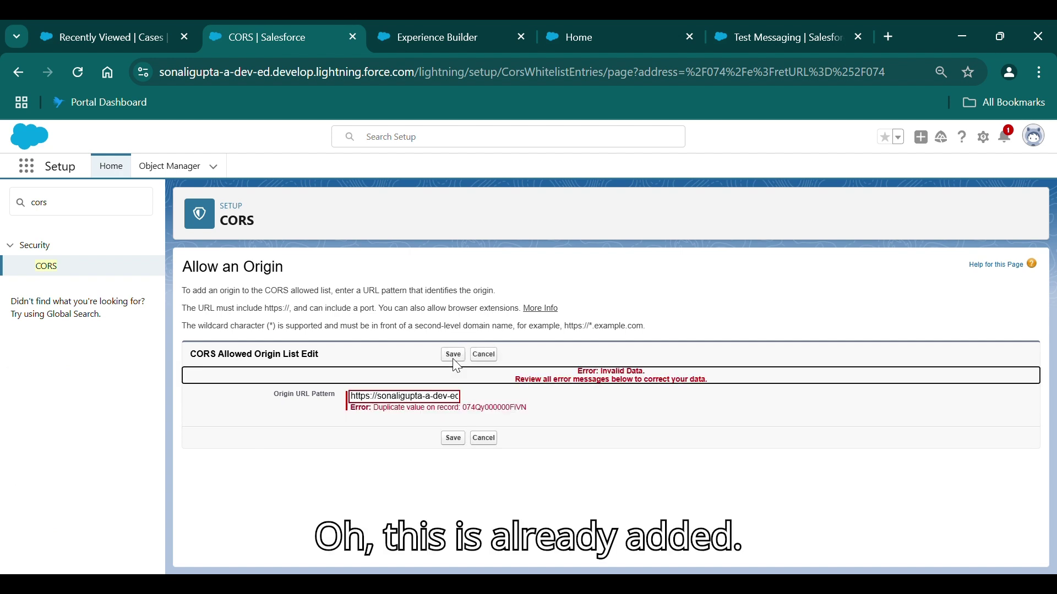
# Cancel the new CORS origin entry, close the old ChatBot Site home page and return to Salesforce Setup.
pyautogui.click(501, 355)
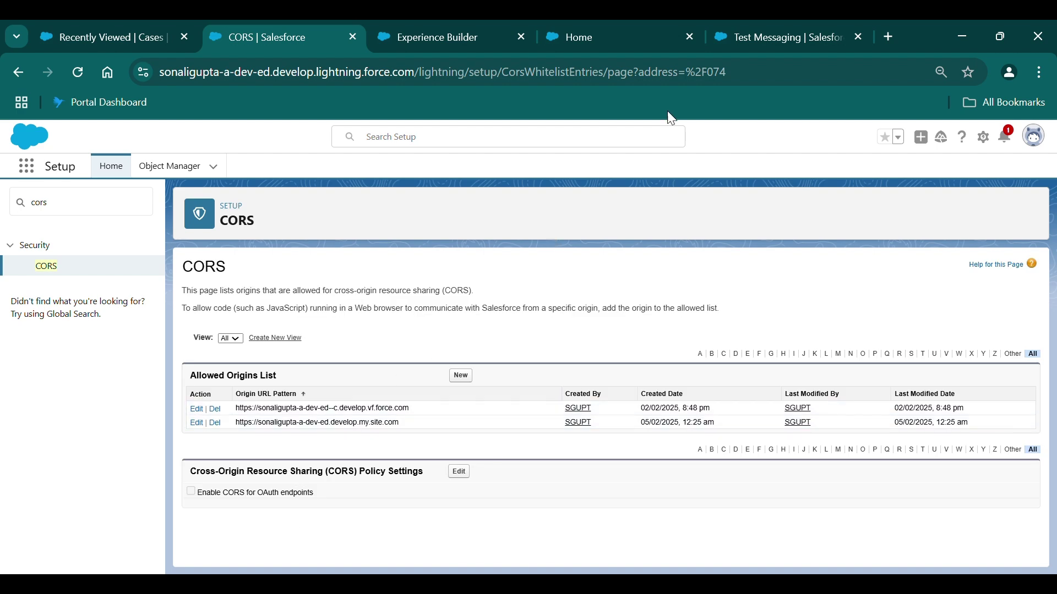
pyautogui.click(640, 30)
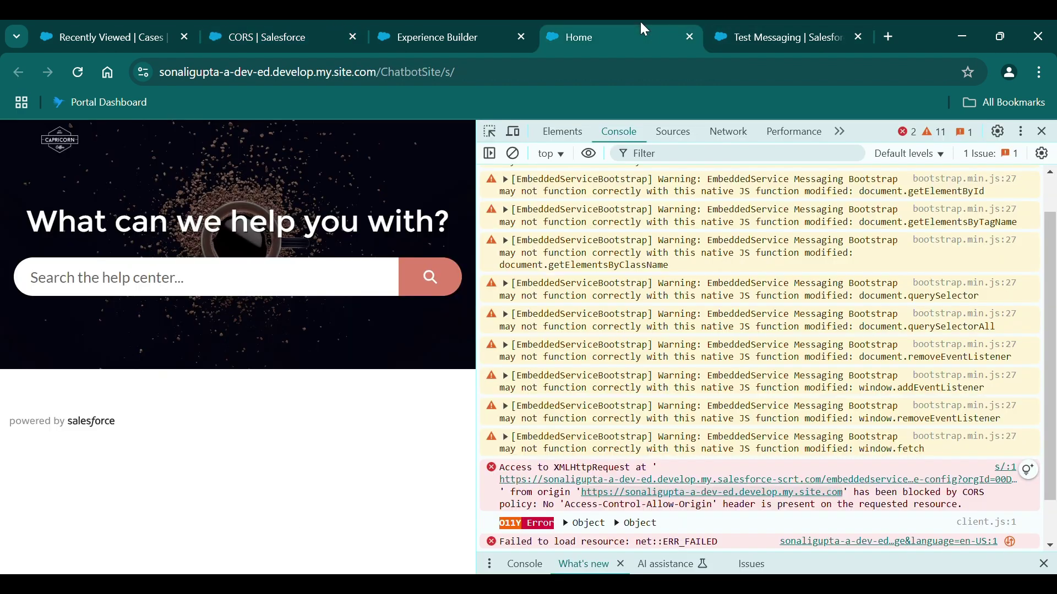
pyautogui.click(692, 36)
pyautogui.click(283, 23)
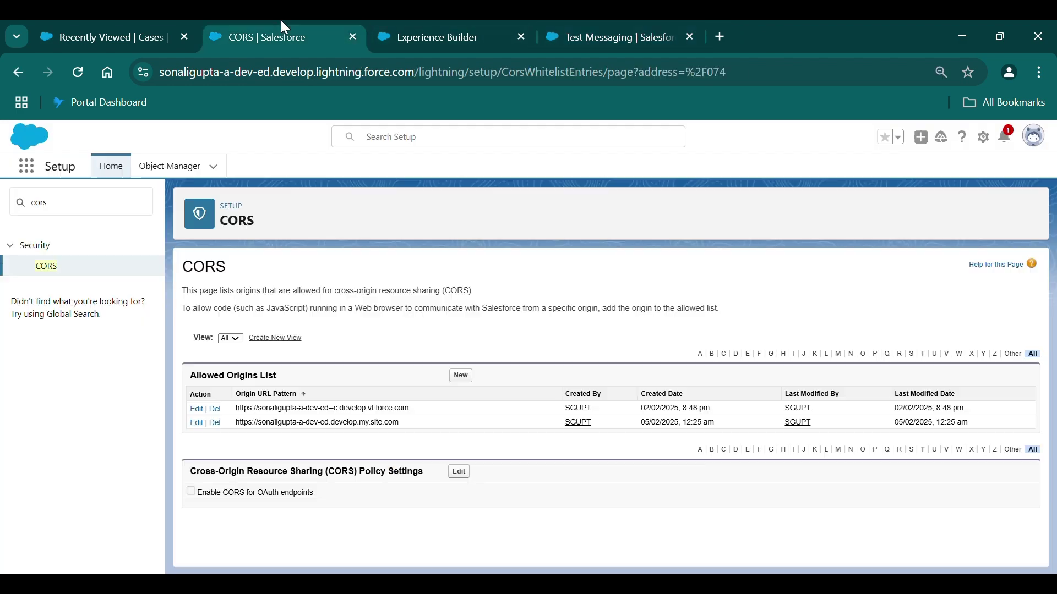
# Search Setup for "site", list all Digital Experiences sites and open the live ChatBot Site from its URL.
pyautogui.doubleClick(84, 209)
pyautogui.write('s')
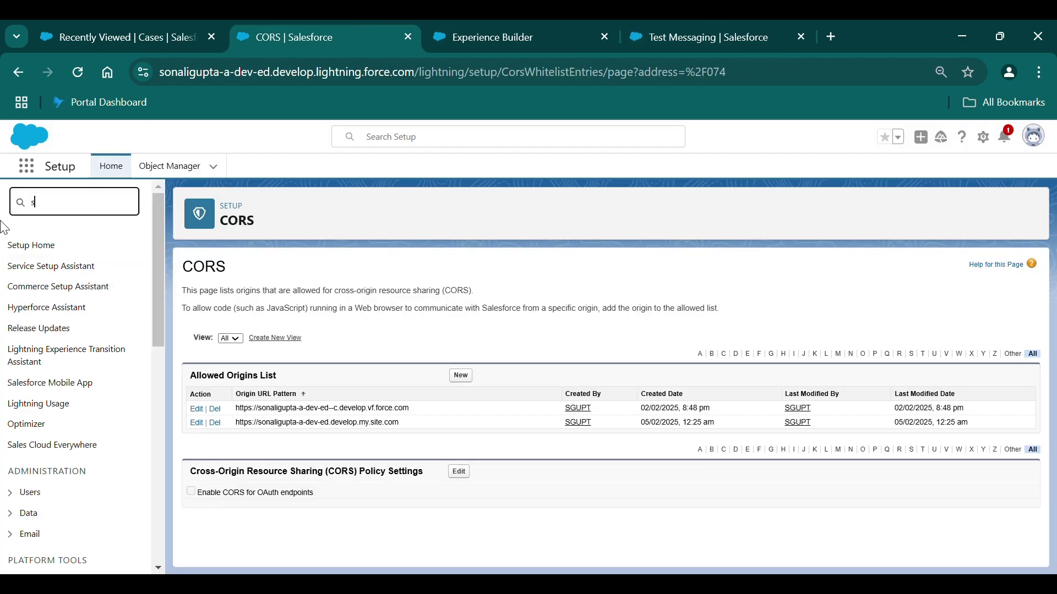
pyautogui.write('ite')
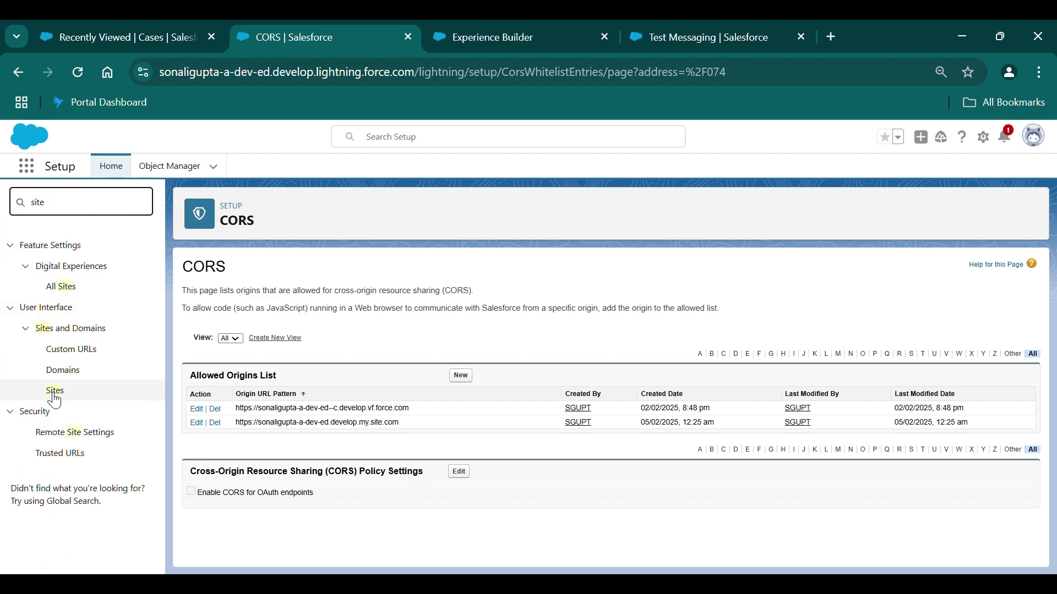
pyautogui.click(57, 289)
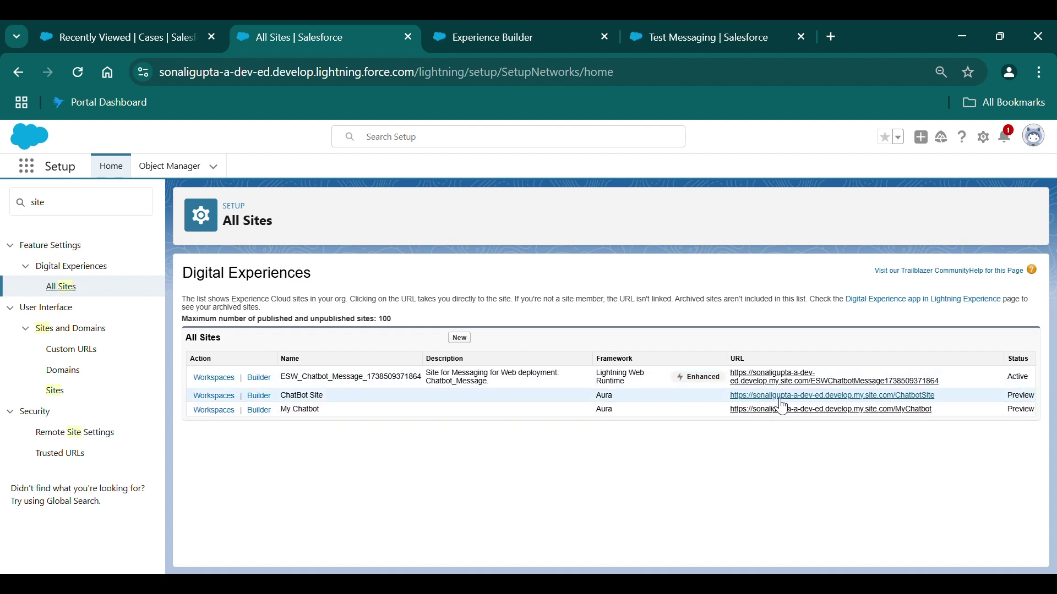
pyautogui.click(776, 397)
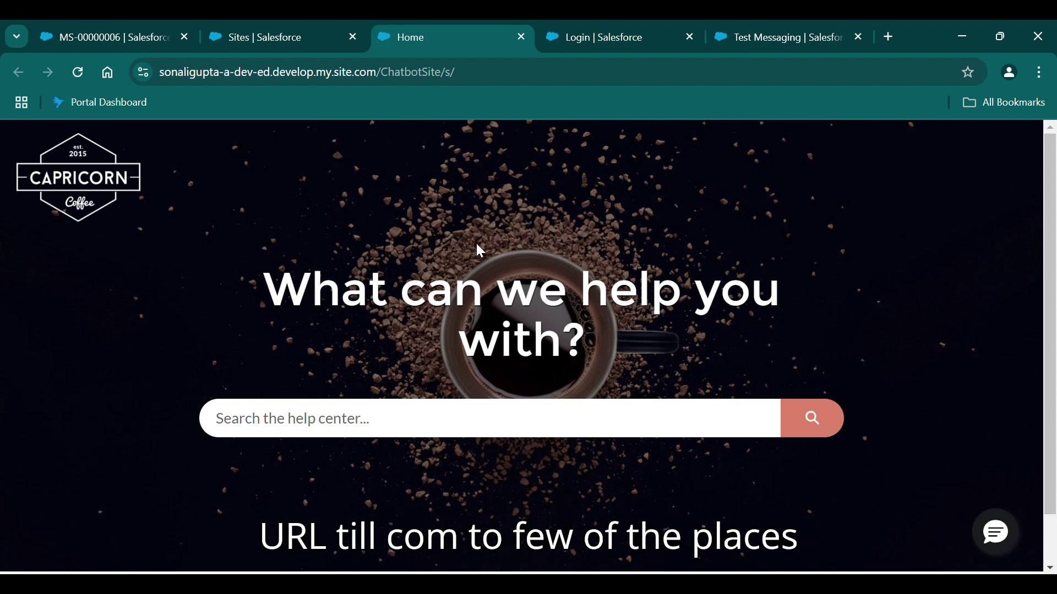
# Examine the live ChatBot Site's base URL up to my.site.com and look over the site list on the Sites setup page.
pyautogui.moveTo(378, 72); pyautogui.dragTo(112, 79)
pyautogui.click(350, 266)
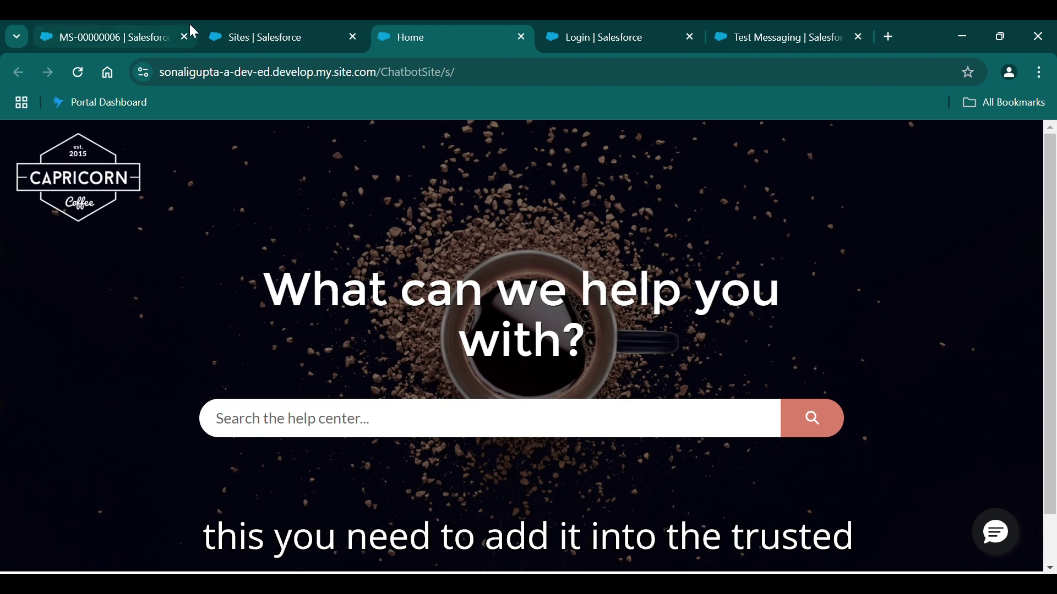
pyautogui.click(279, 27)
pyautogui.scroll(-3, 303, 407)
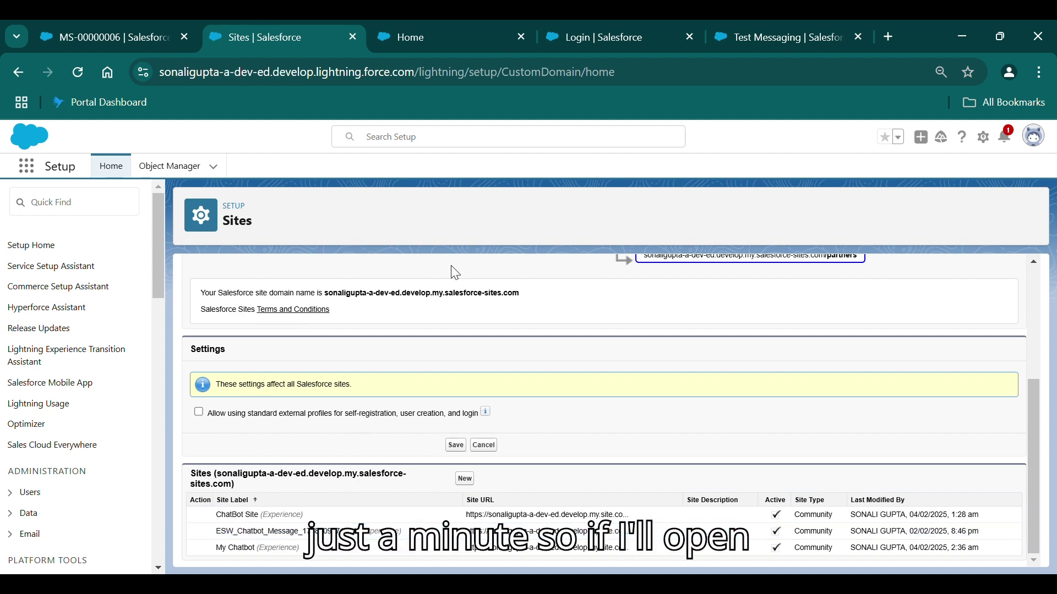
pyautogui.click(612, 19)
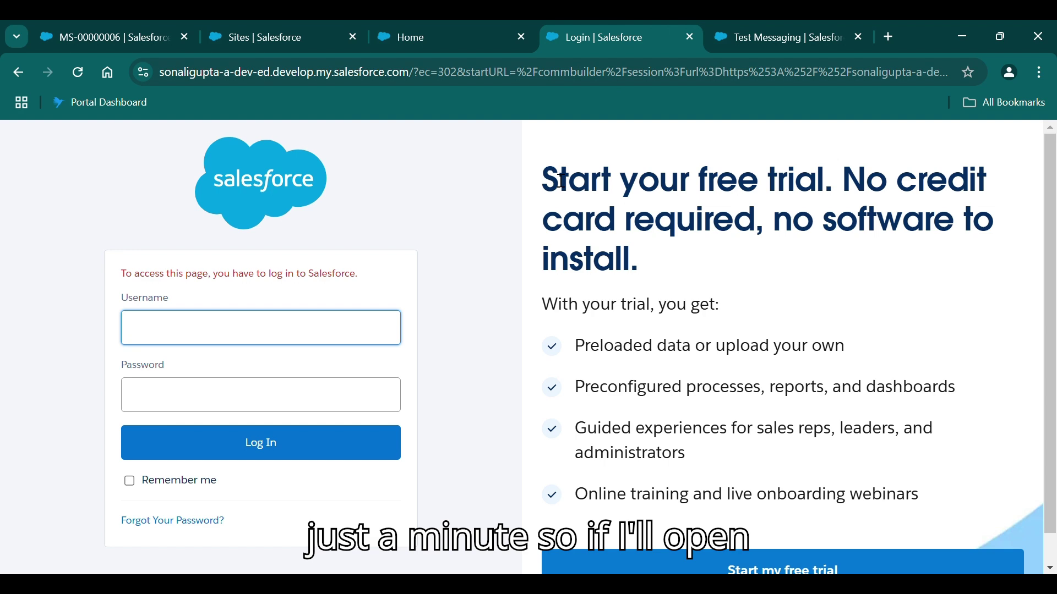
pyautogui.click(416, 22)
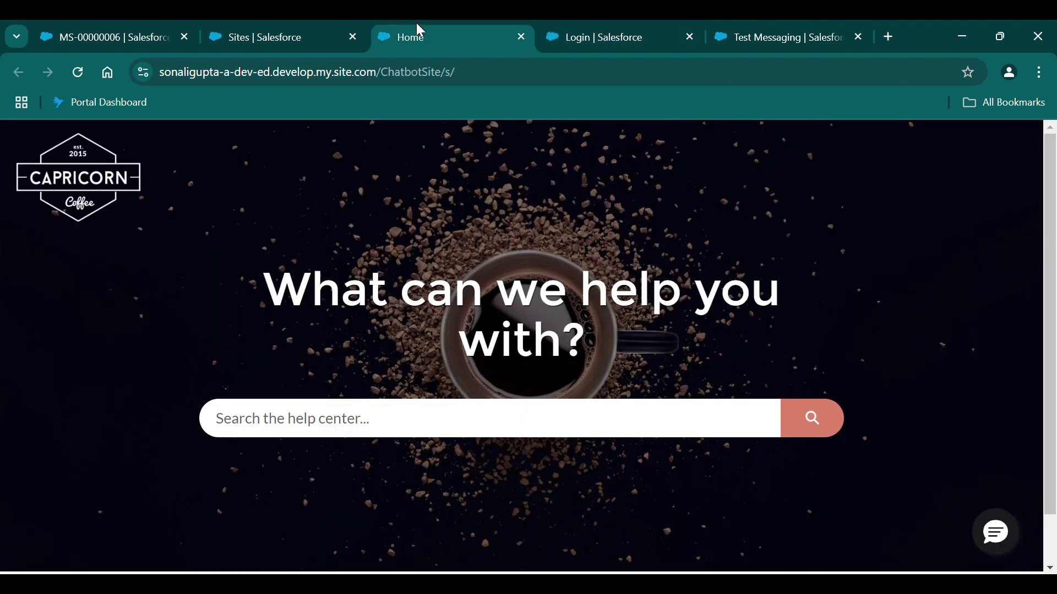
# Search Setup for "all", open the All Sites list and open ChatBot Site in Experience Builder.
pyautogui.click(295, 25)
pyautogui.click(80, 201)
pyautogui.write('all')
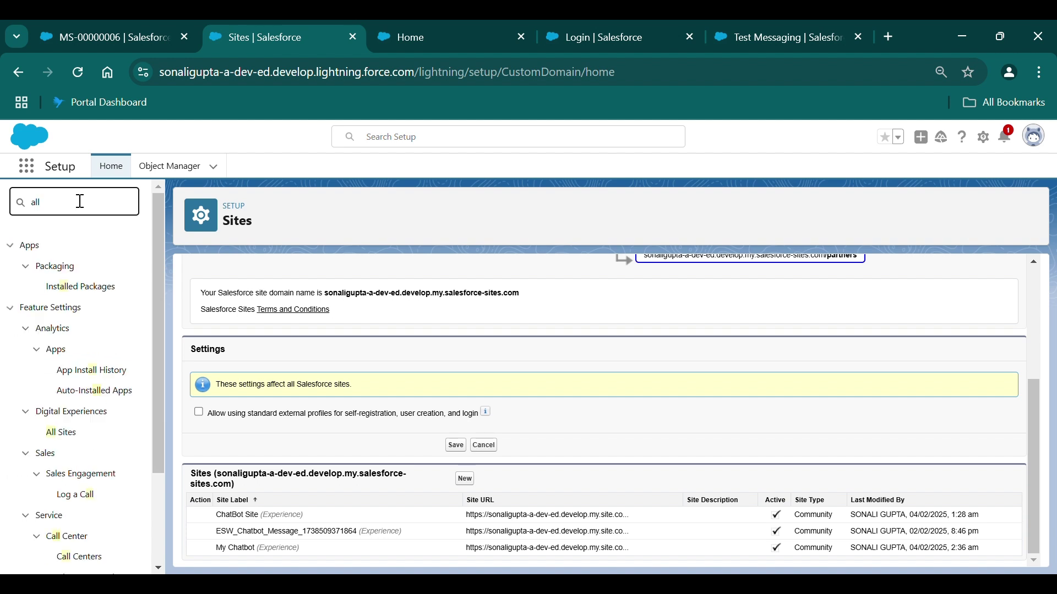
pyautogui.click(61, 434)
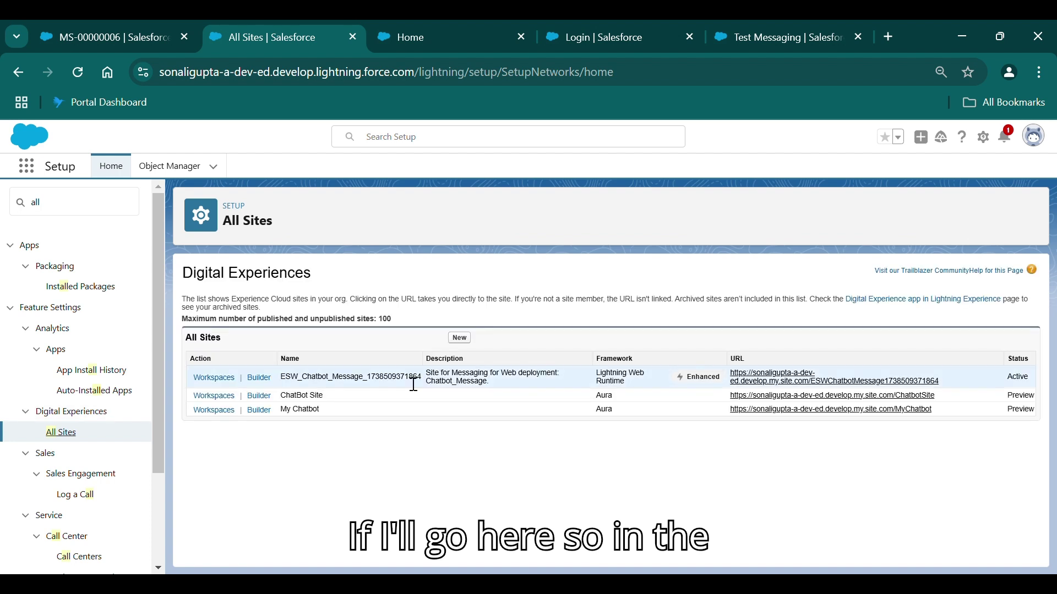
pyautogui.click(259, 396)
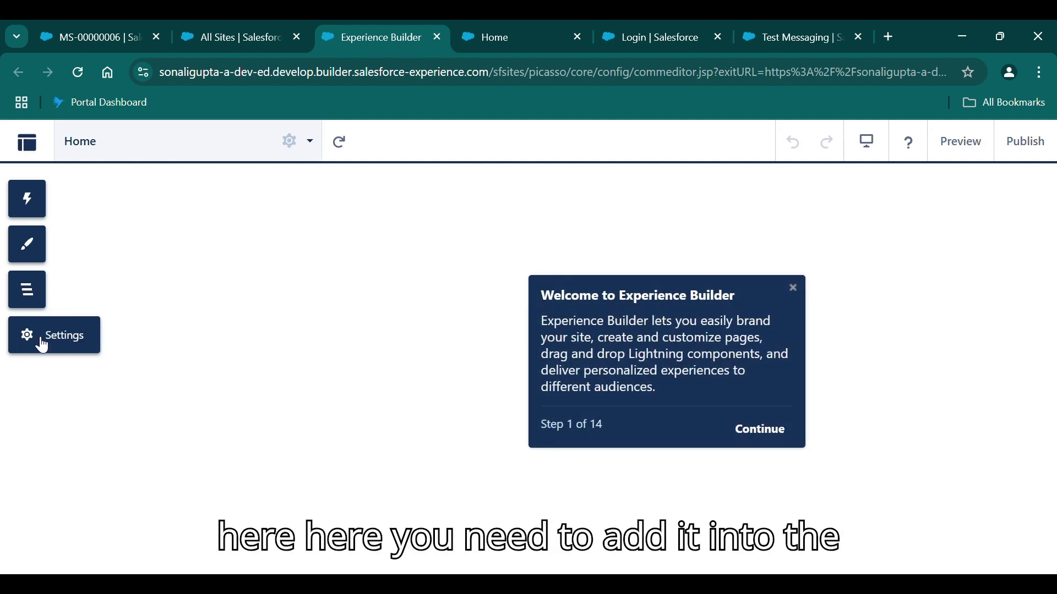
# Review the Security & Privacy settings of ChatBot Site, including the CSP security level and trusted sites for scripts, and close the settings.
pyautogui.click(37, 337)
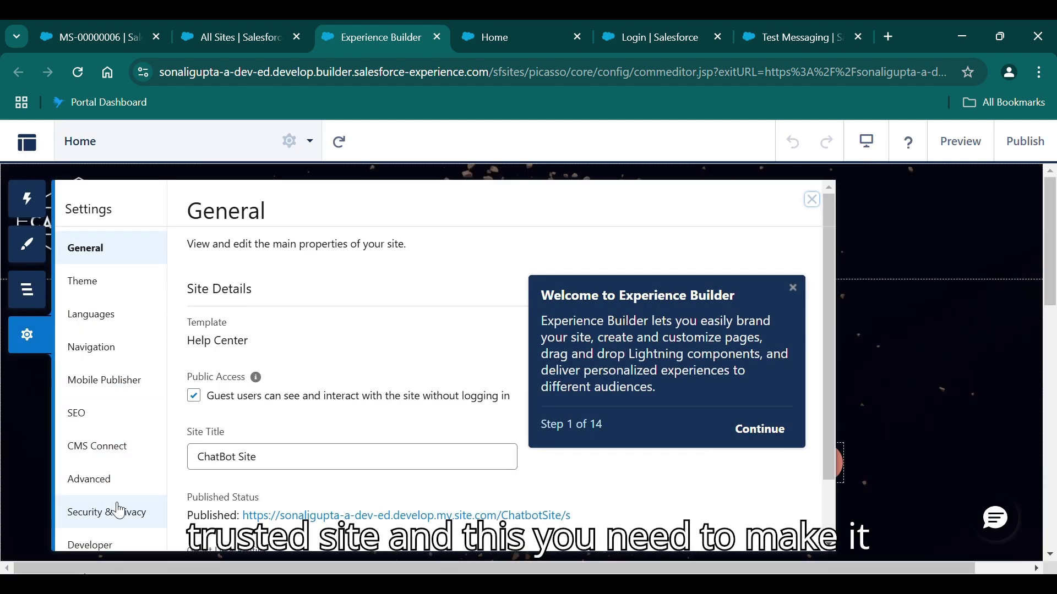
pyautogui.click(104, 511)
pyautogui.scroll(-8, 214, 450)
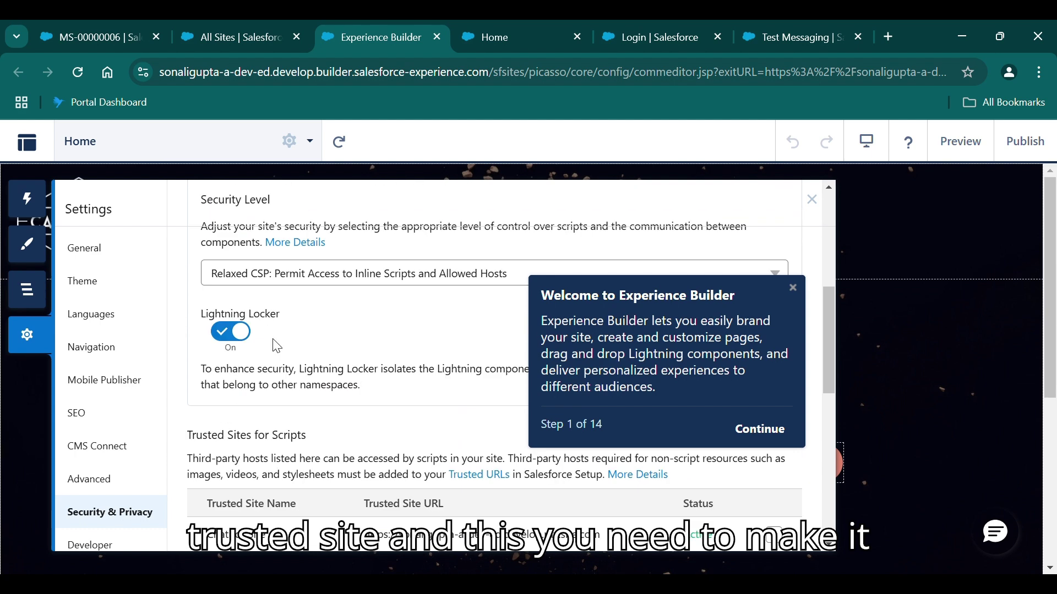
pyautogui.scroll(5, 320, 464)
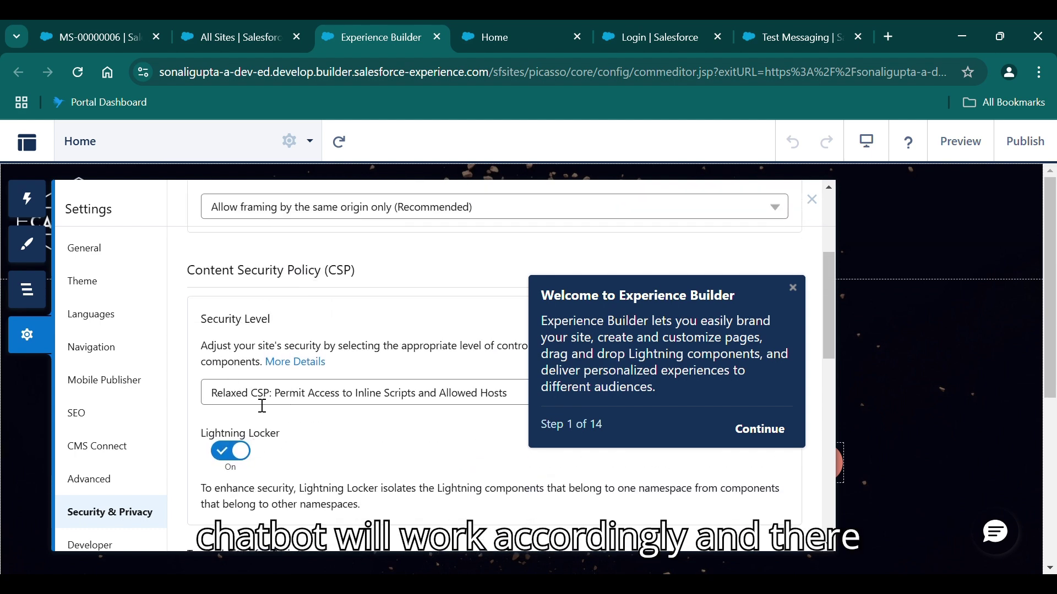
pyautogui.scroll(2, 262, 405)
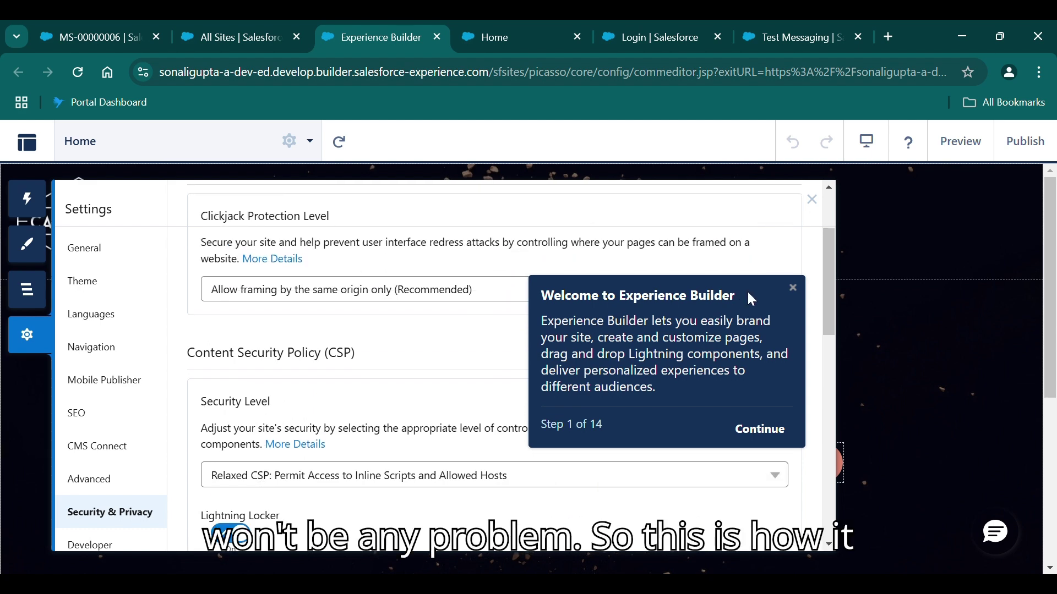
pyautogui.click(879, 257)
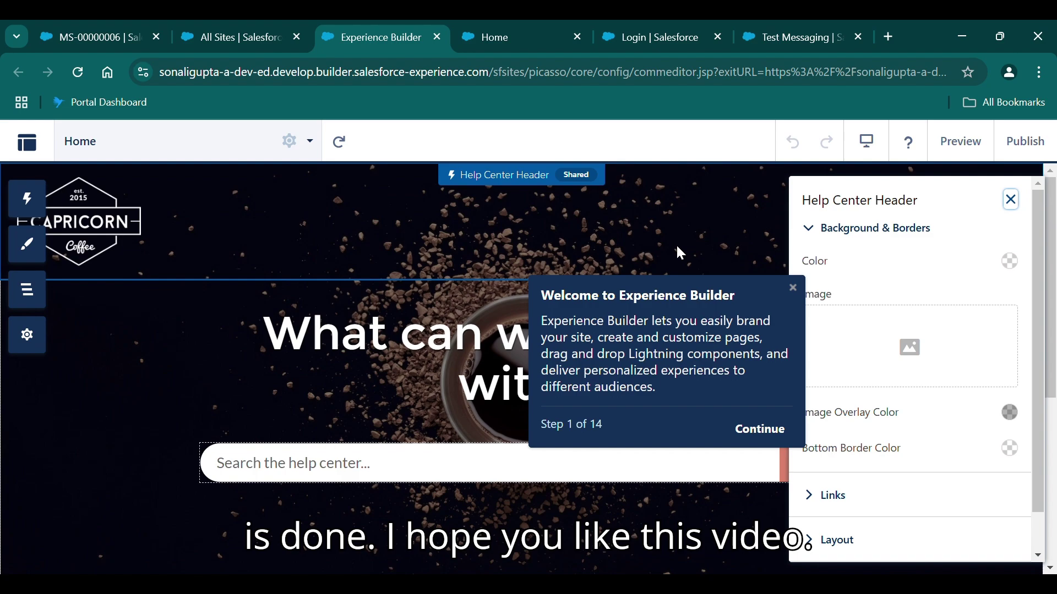